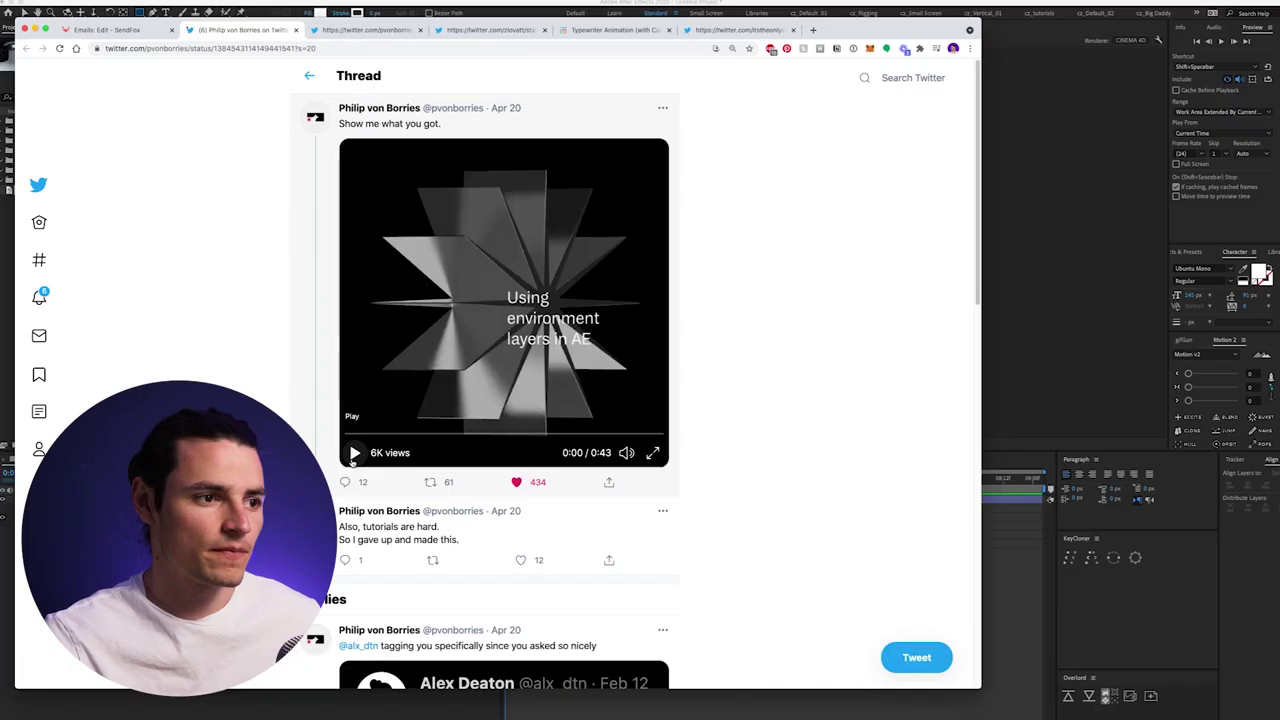
Step: Play the demo video on using environment layers in the tweet
left_click(354, 453)
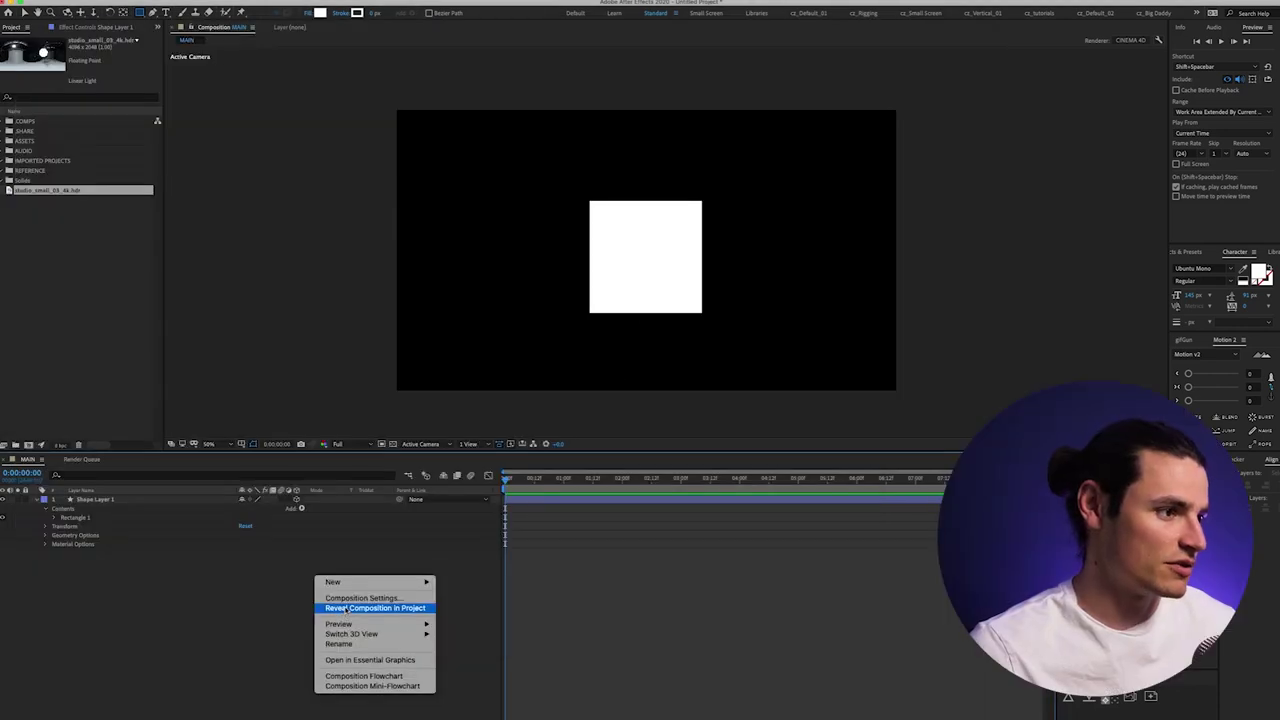
left_click(229, 586)
left_click(158, 501)
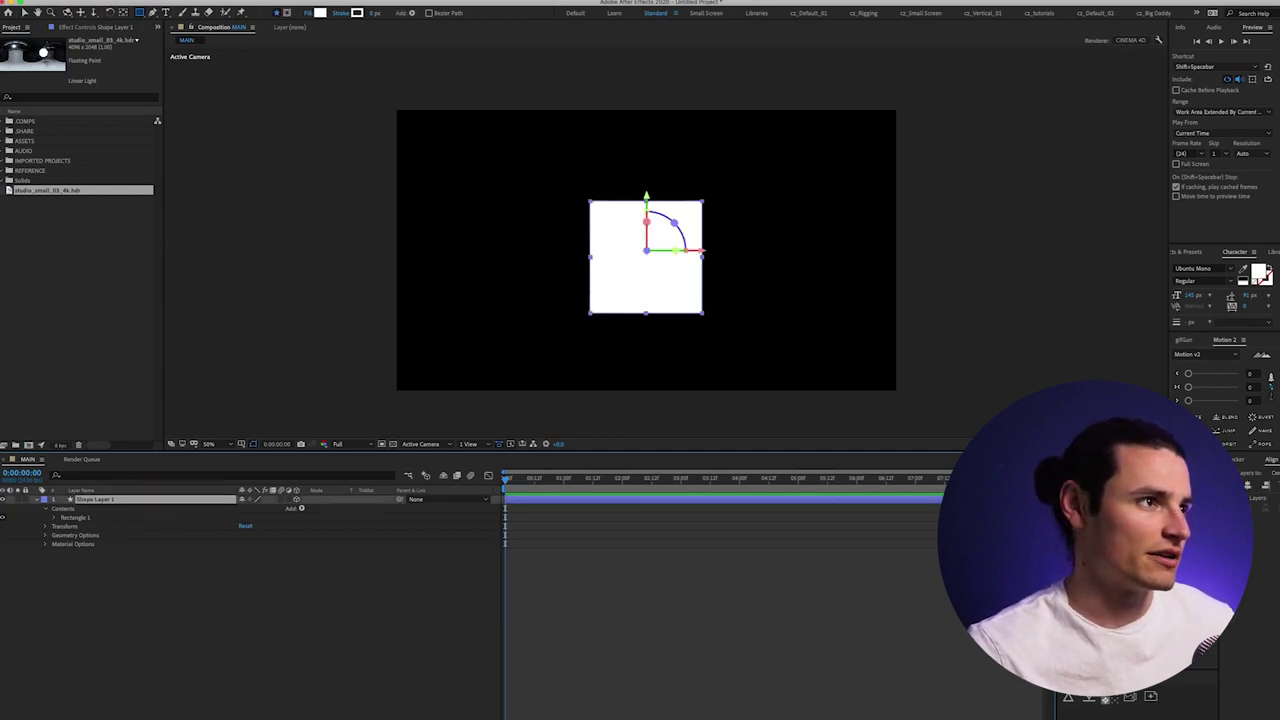
left_click(135, 0)
left_click(200, 15)
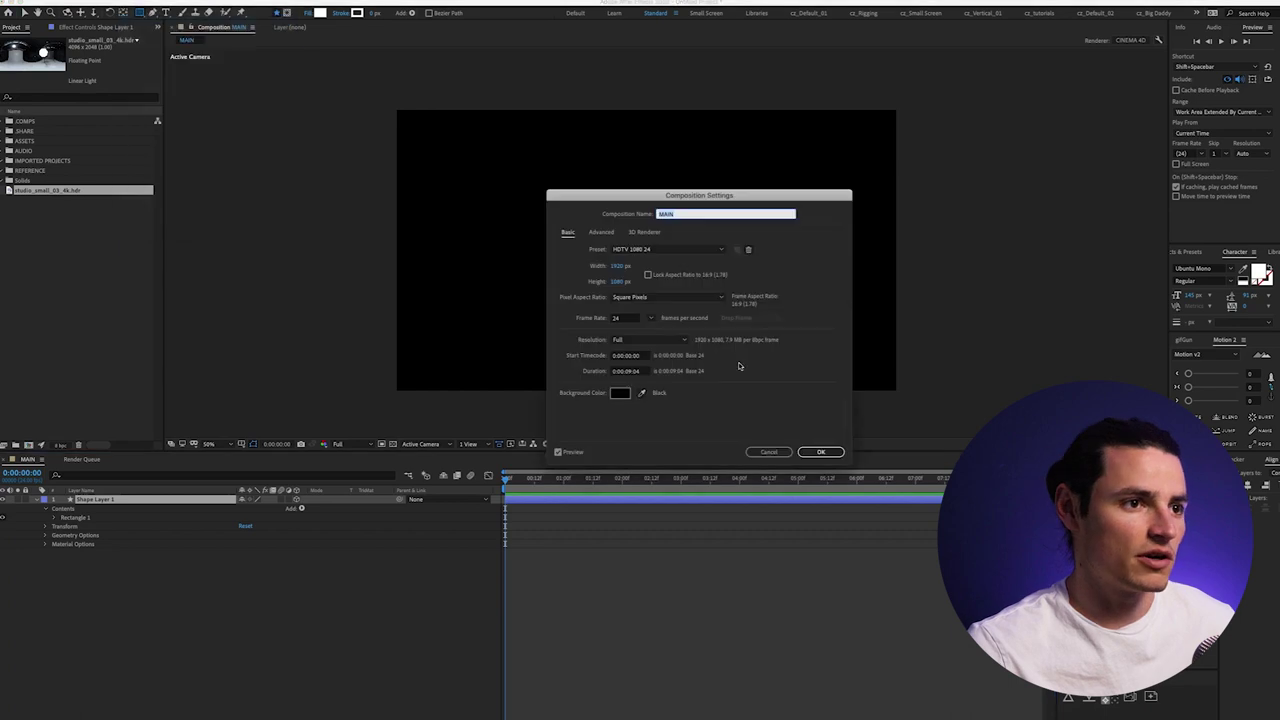
left_click(641, 232)
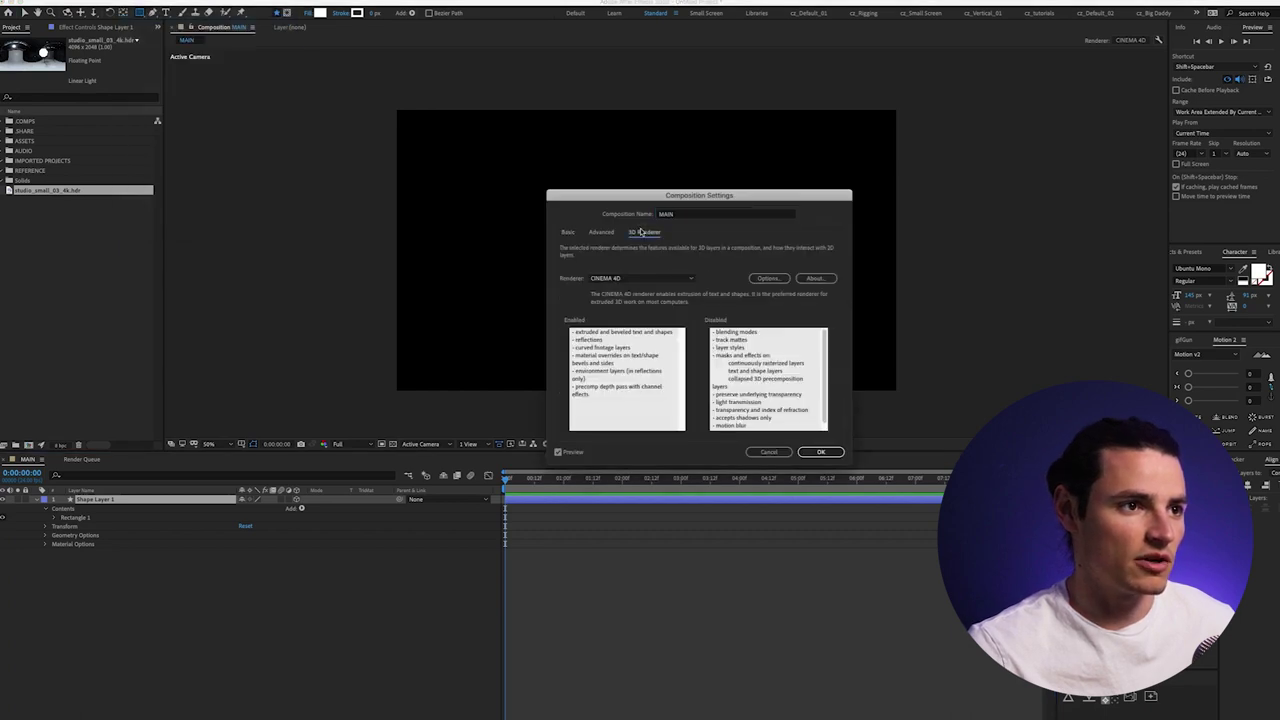
left_click(685, 280)
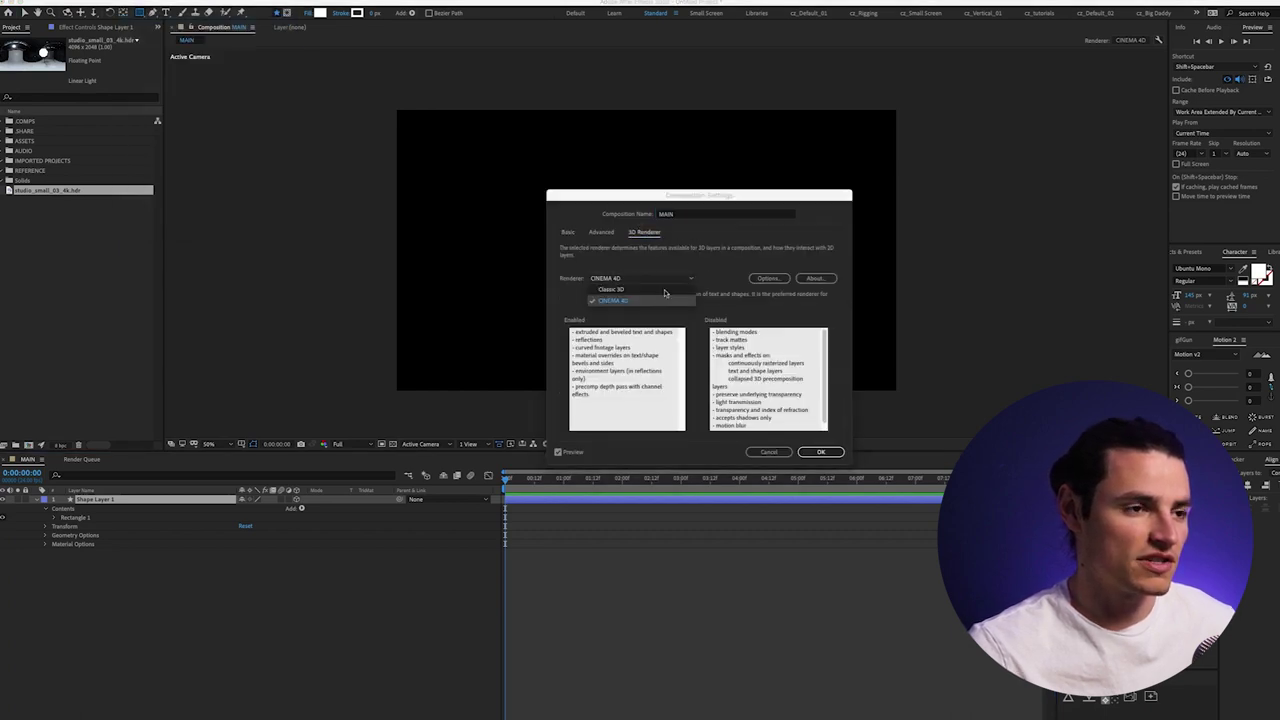
left_click(666, 301)
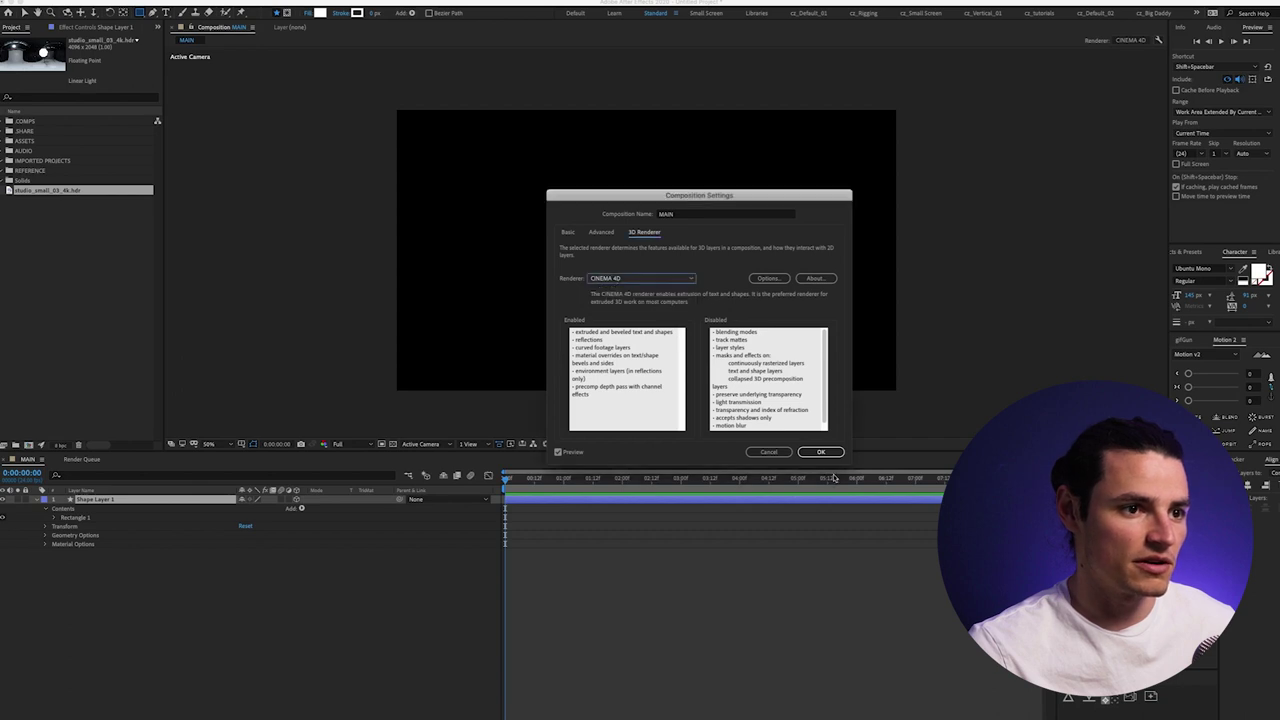
left_click(820, 452)
left_click(255, 576)
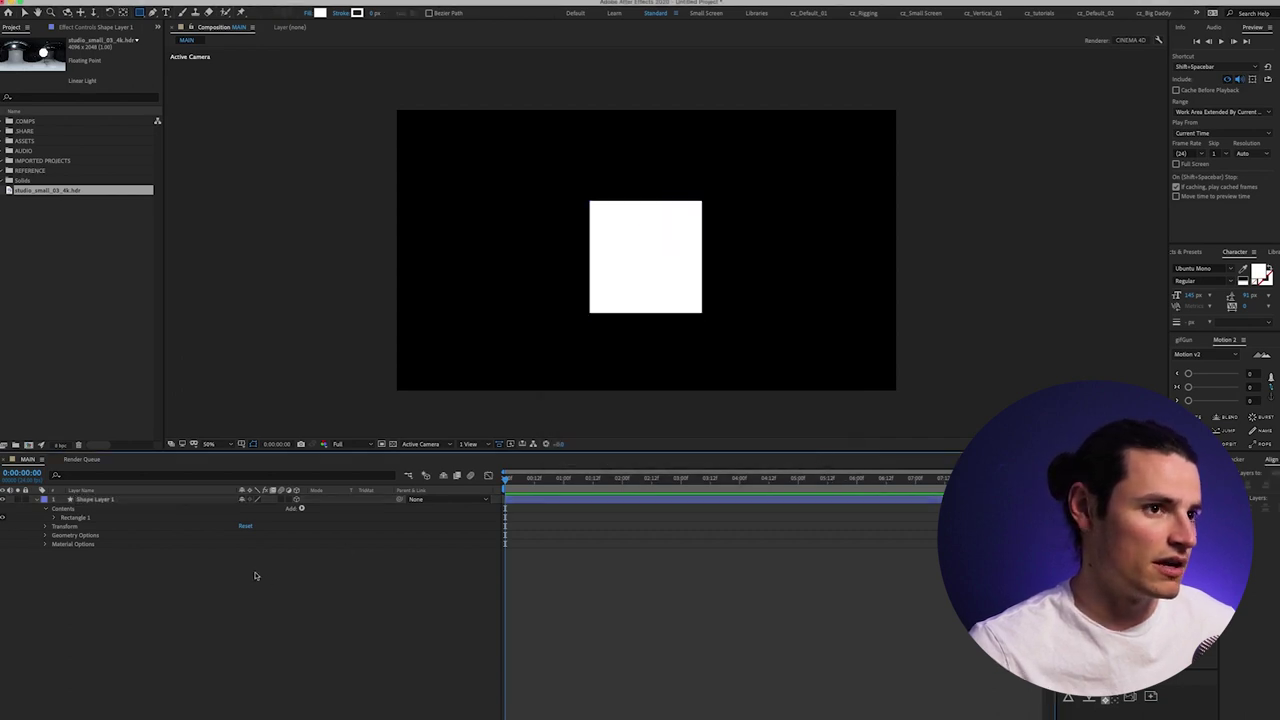
left_click(116, 502)
left_click(45, 536)
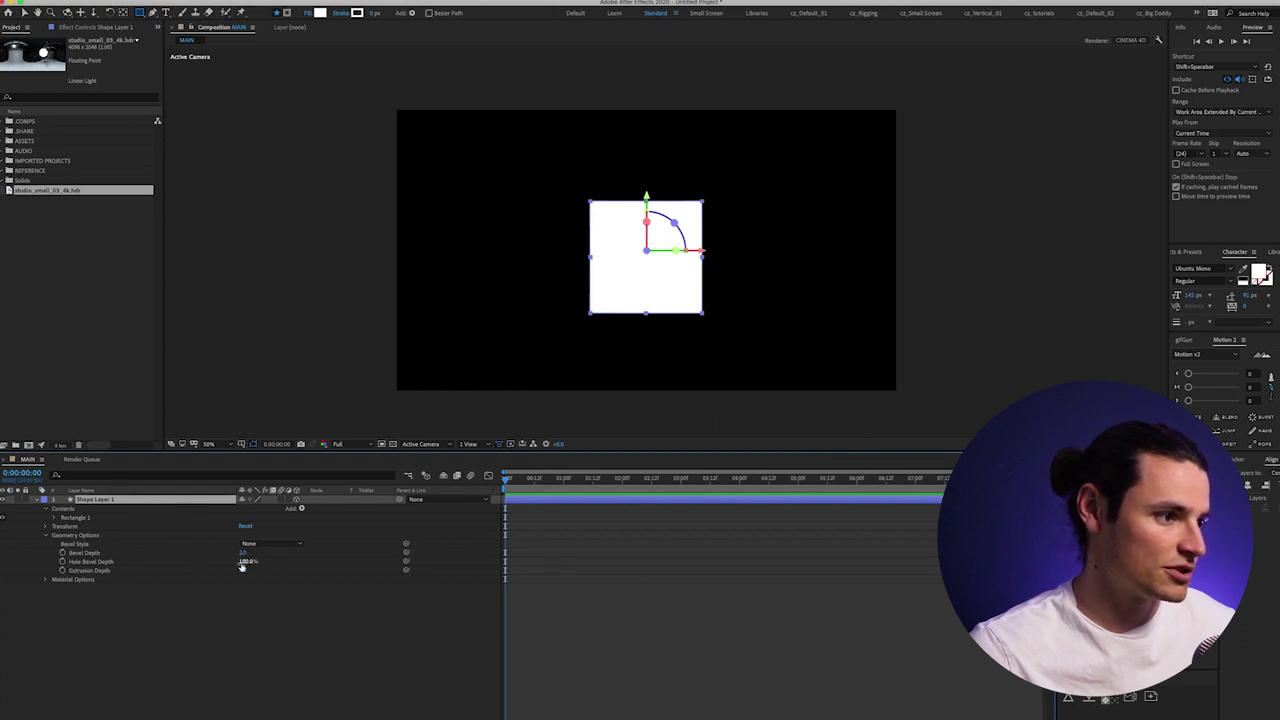
Step: Give the white square a small extrusion depth and rotate it about 47° on Y
left_click_drag(245, 572, 280, 568)
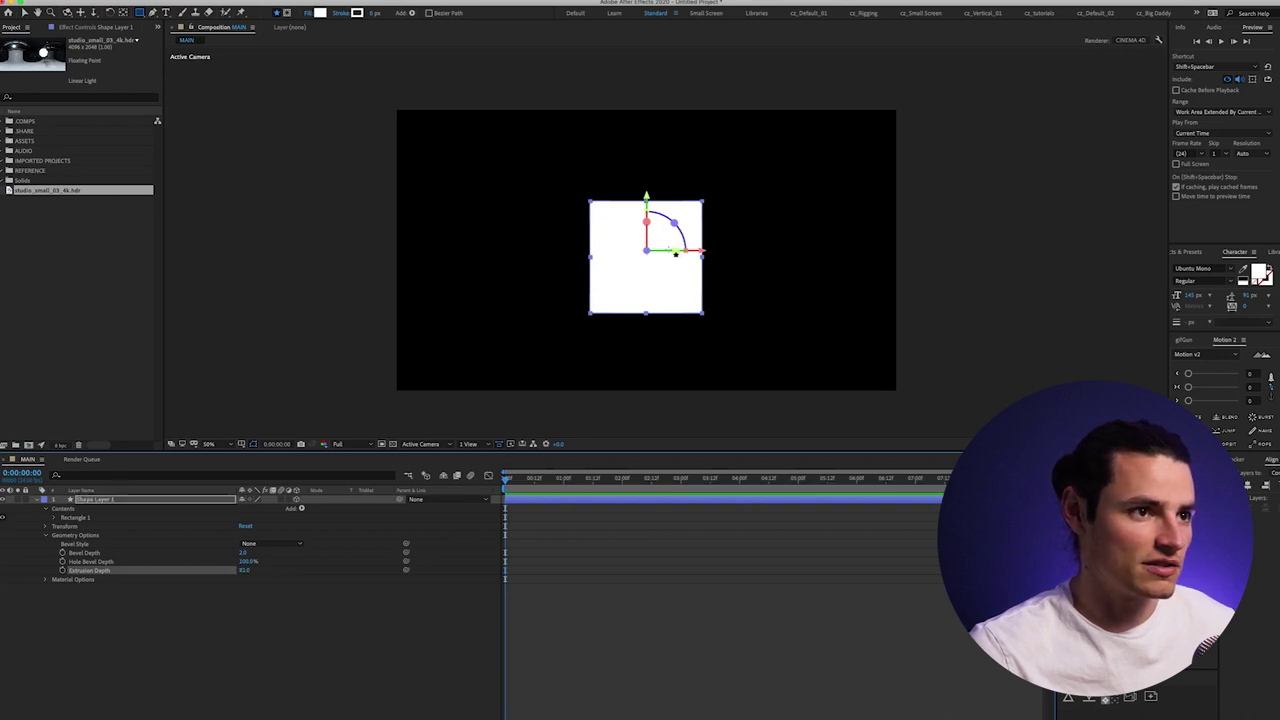
key("r")
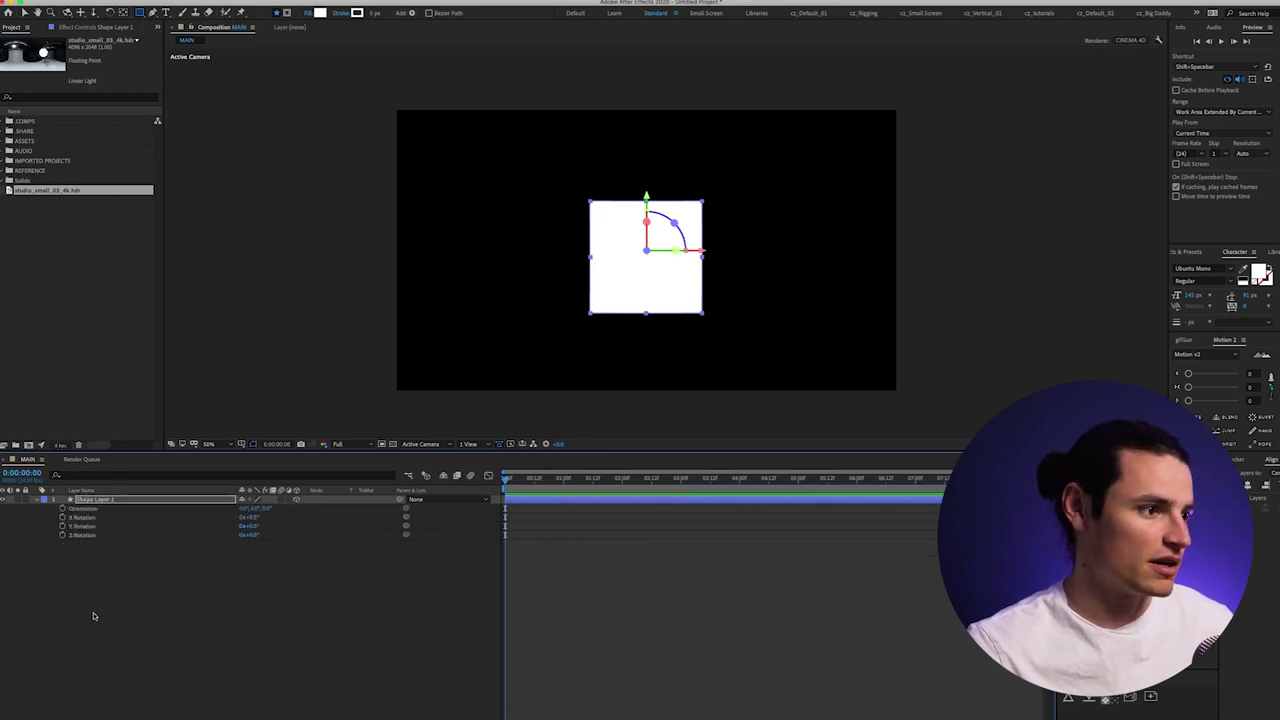
left_click_drag(250, 530, 280, 524)
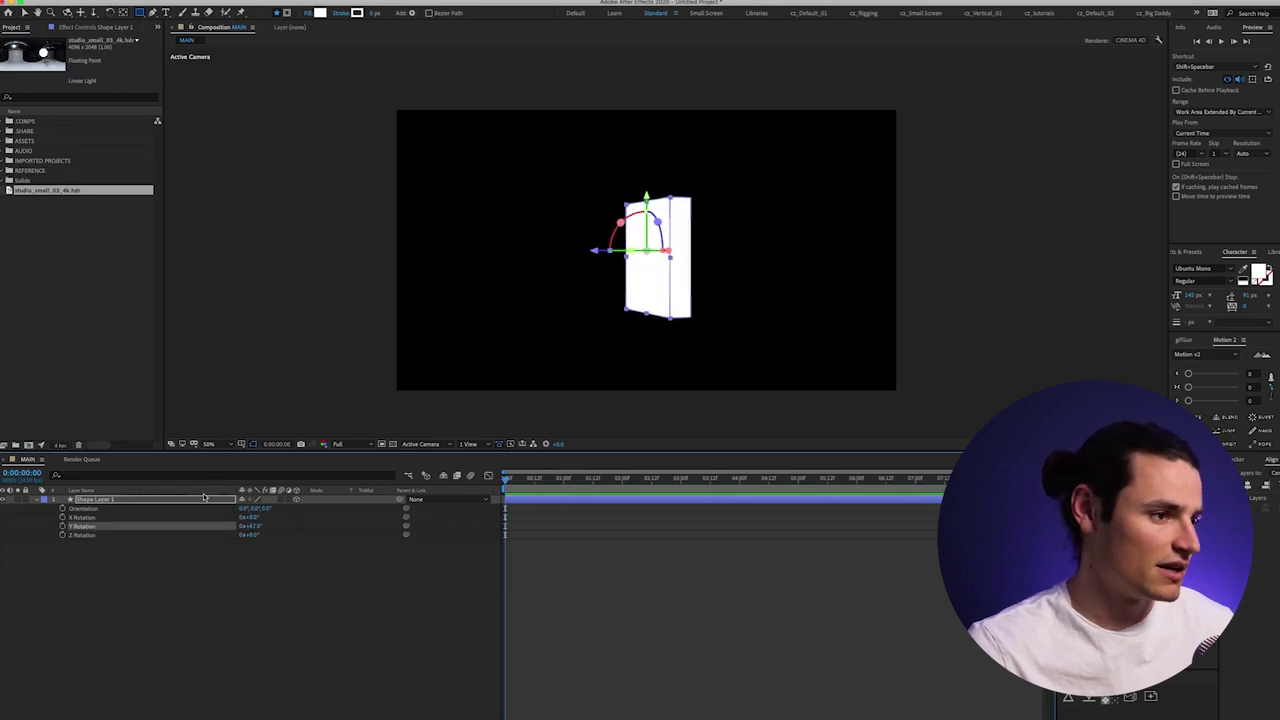
left_click(35, 500)
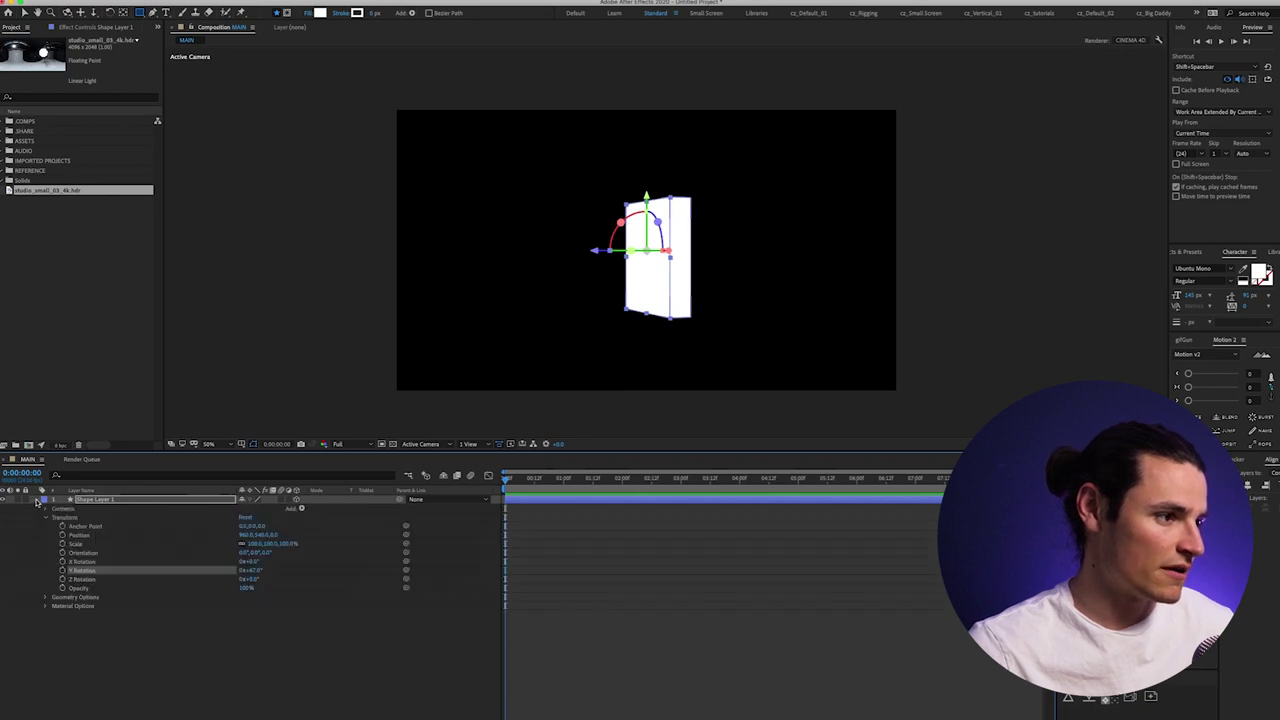
Step: Raise Extrusion Depth high to turn the flat panel into a deep white cube
left_click(45, 597)
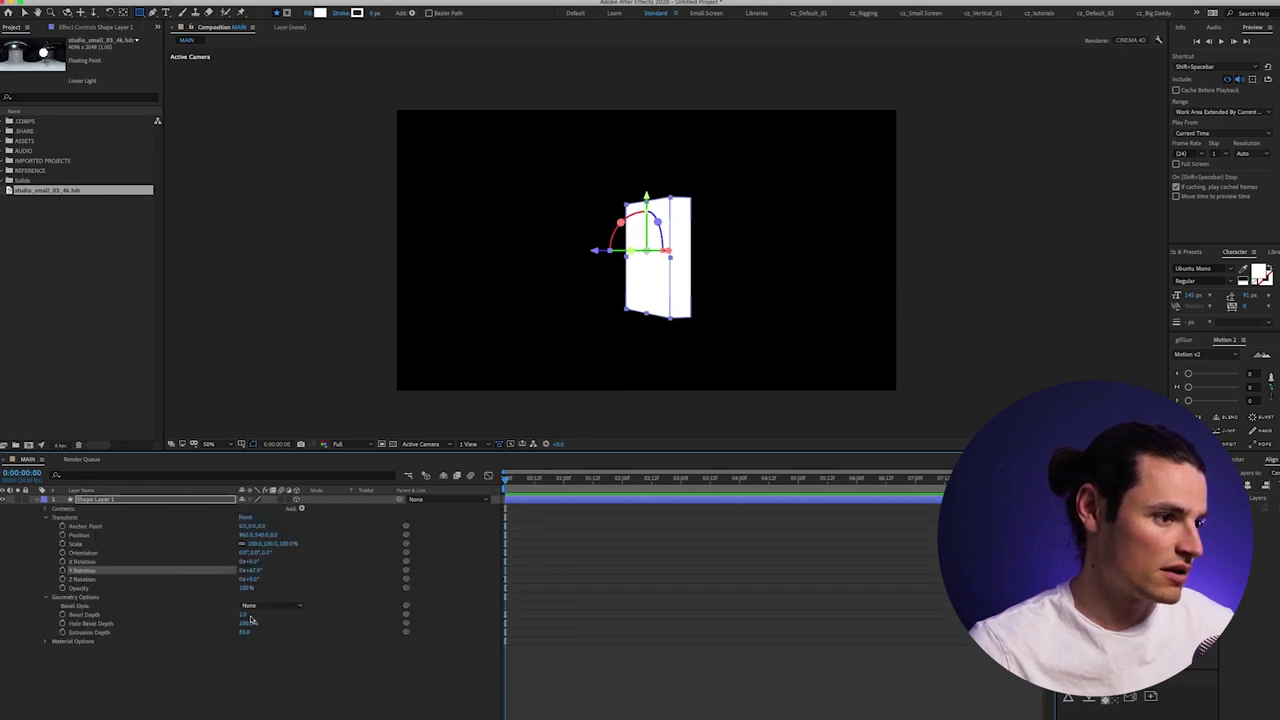
left_click_drag(246, 636, 410, 640)
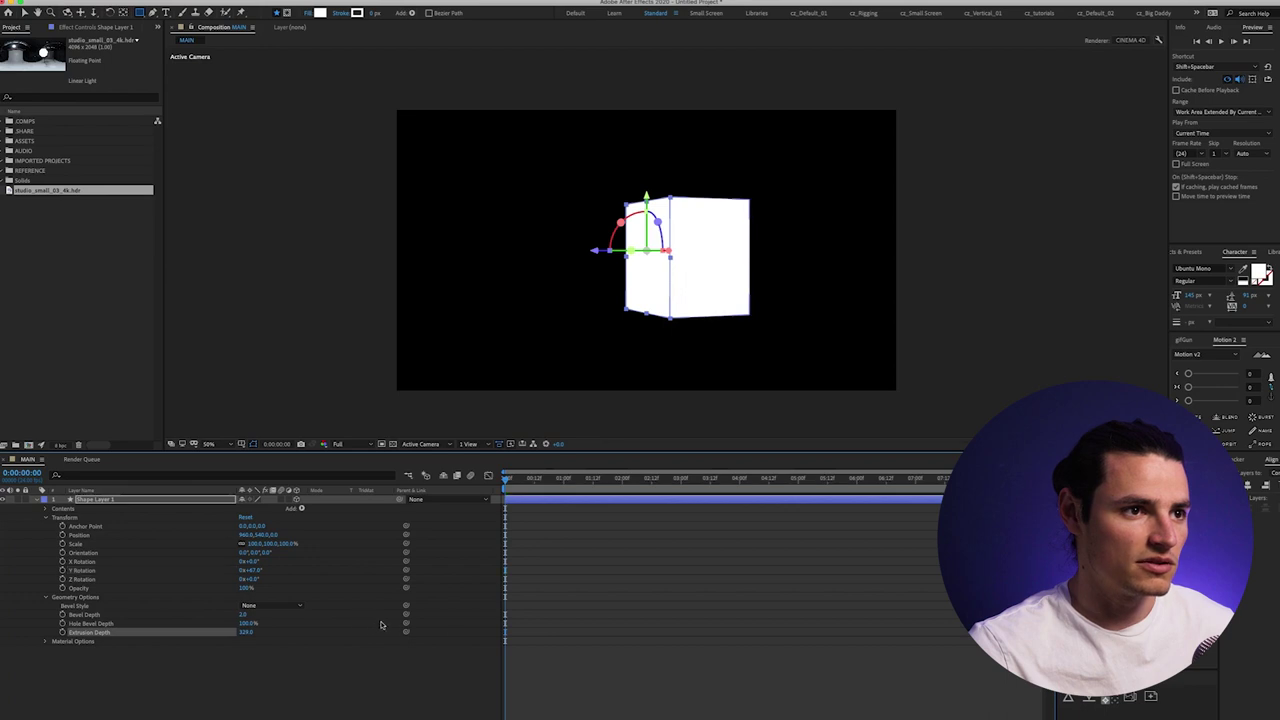
left_click(459, 684)
Step: Move the cube to the frame centre and add studio_small_03_4k.hdr as a layer
key("v")
left_click(705, 256)
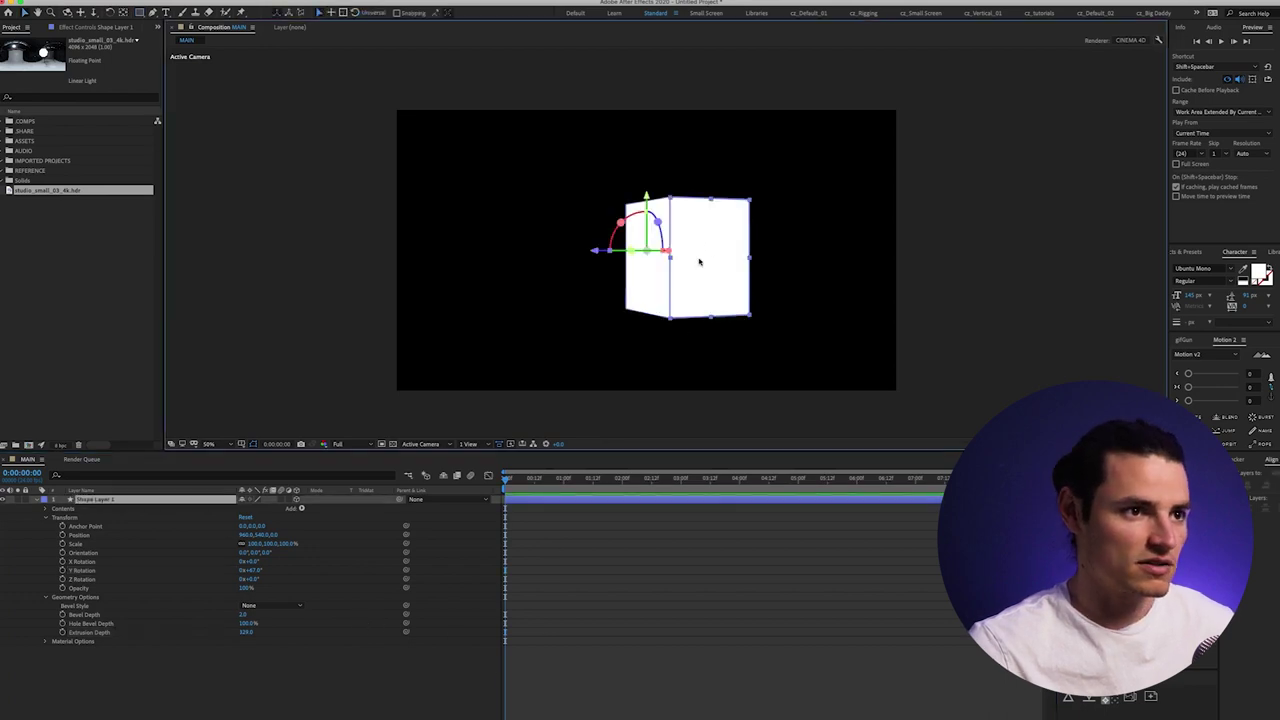
left_click_drag(694, 291, 663, 299)
left_click(100, 677)
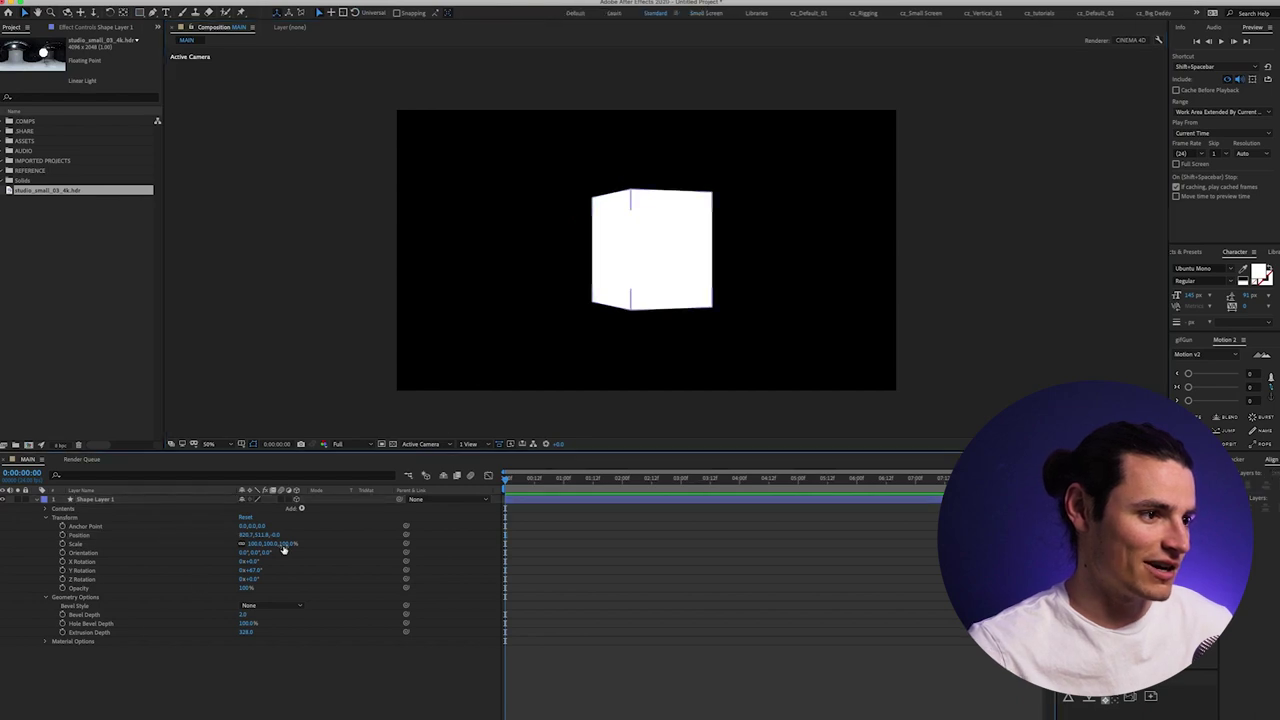
left_click(639, 253)
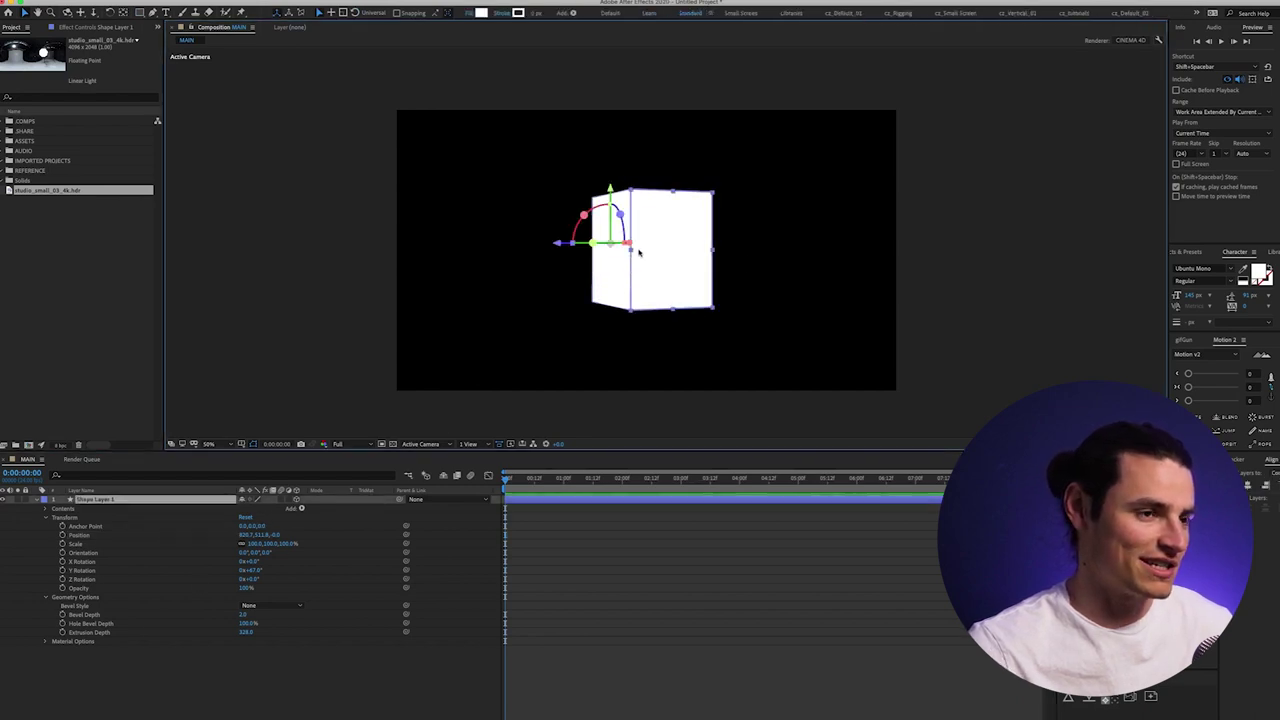
left_click(197, 668)
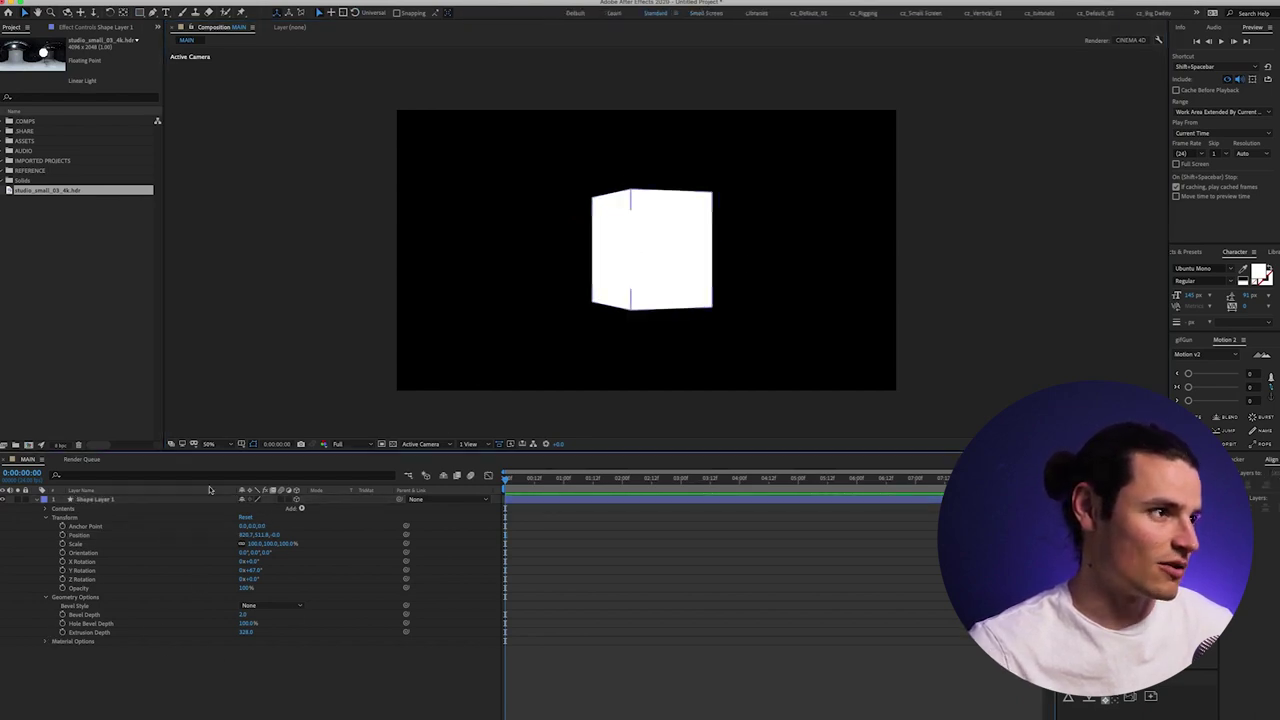
left_click_drag(60, 192, 147, 500)
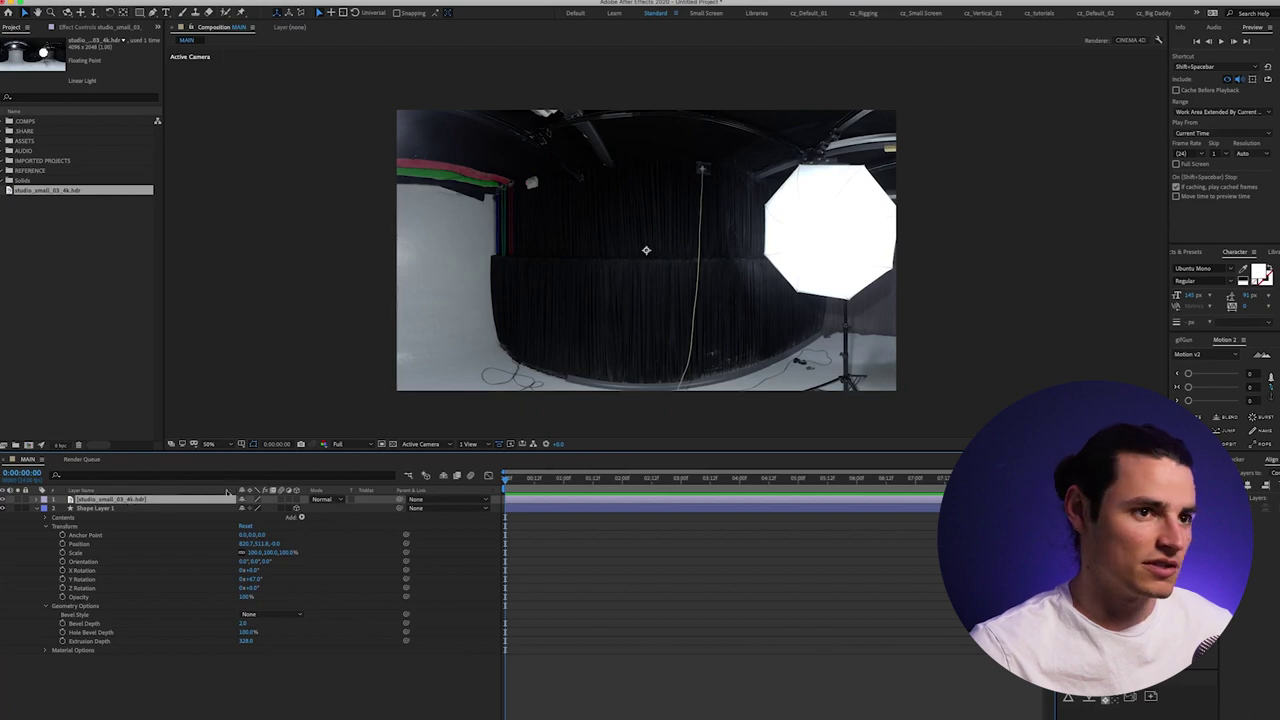
Step: Place the studio_small_03_4k.hdr layer in the comp, then switch back to the browser
left_click(193, 509)
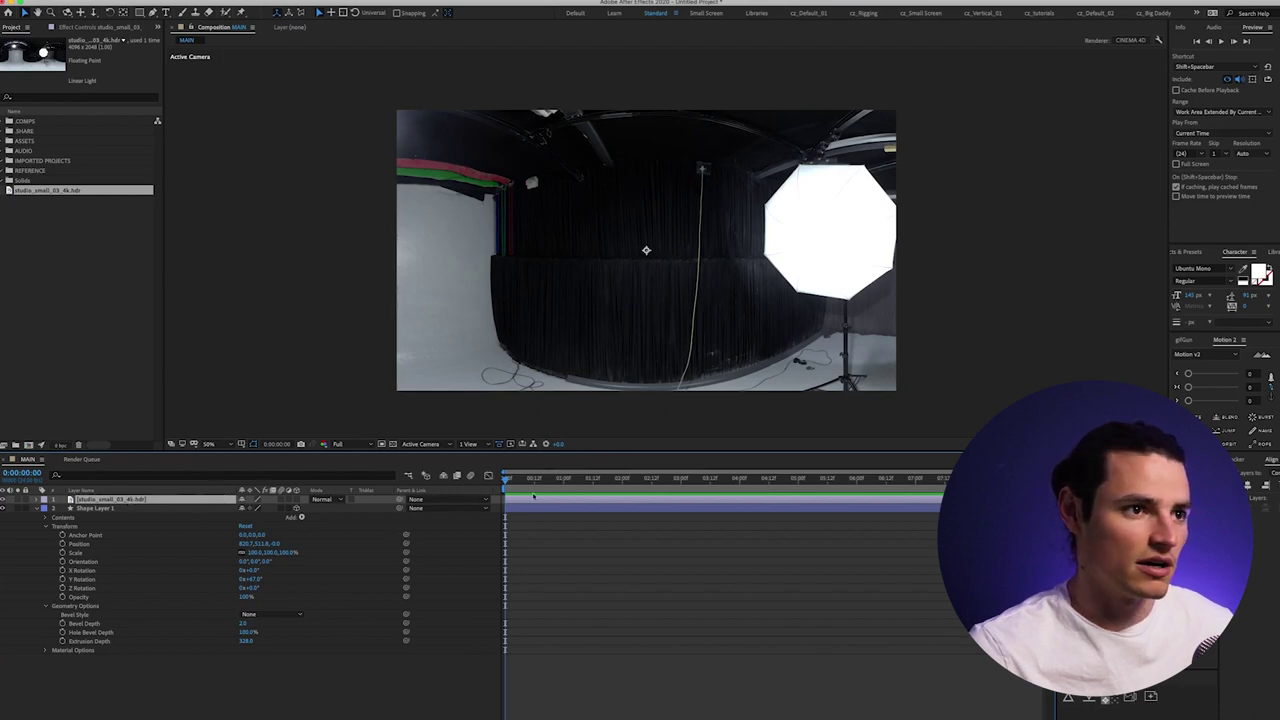
key("super+Tab")
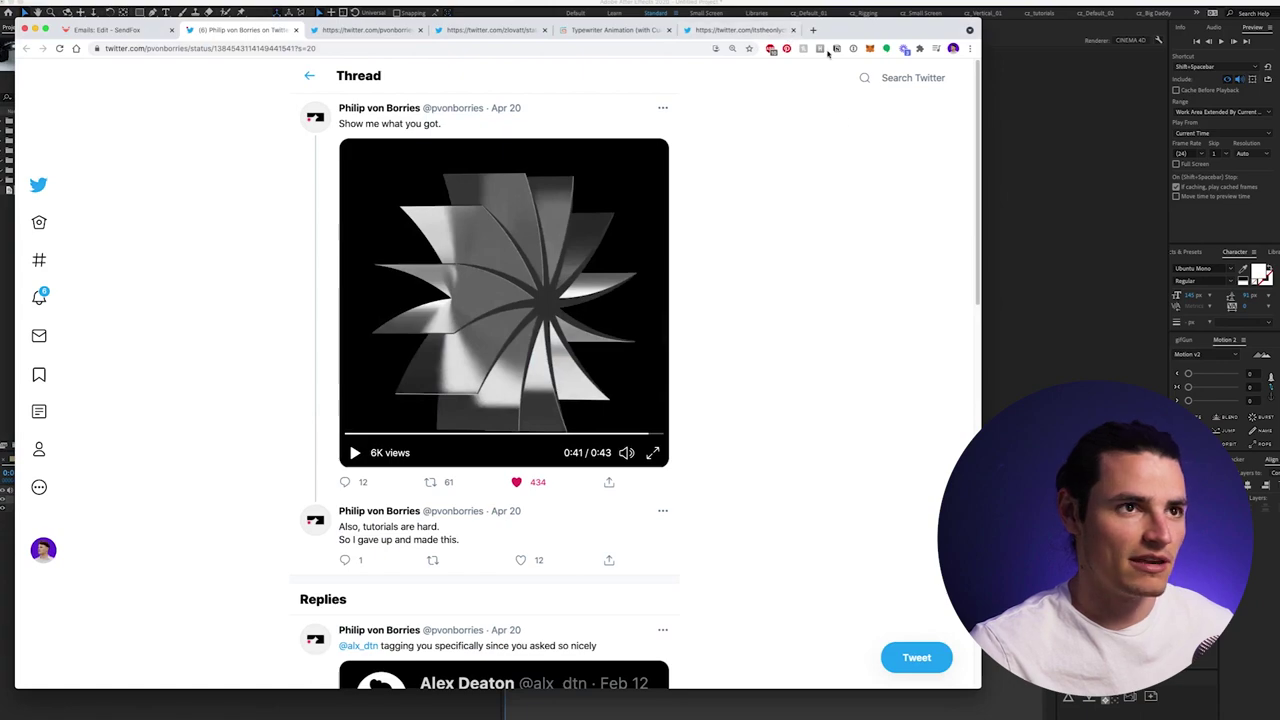
Step: Search 'hdrihaven' in a new tab and open the HDRI Haven website
left_click(814, 30)
type("hd")
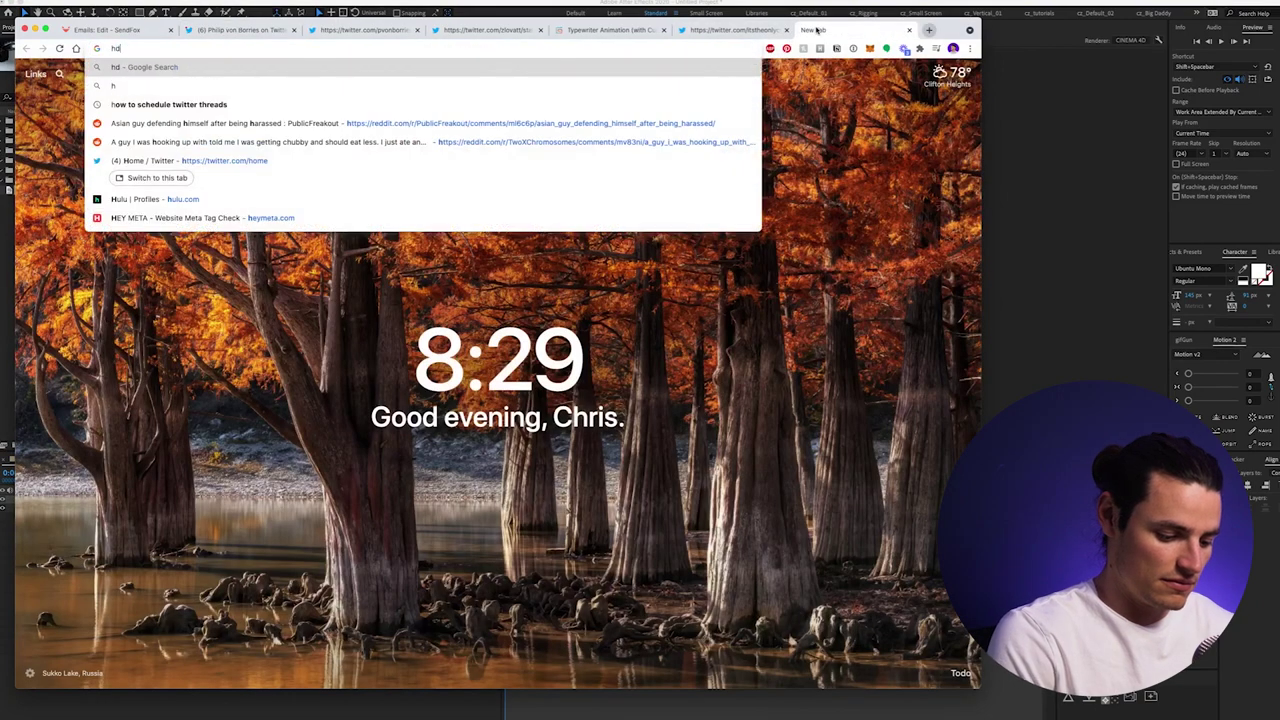
type("rihaven")
key("Return")
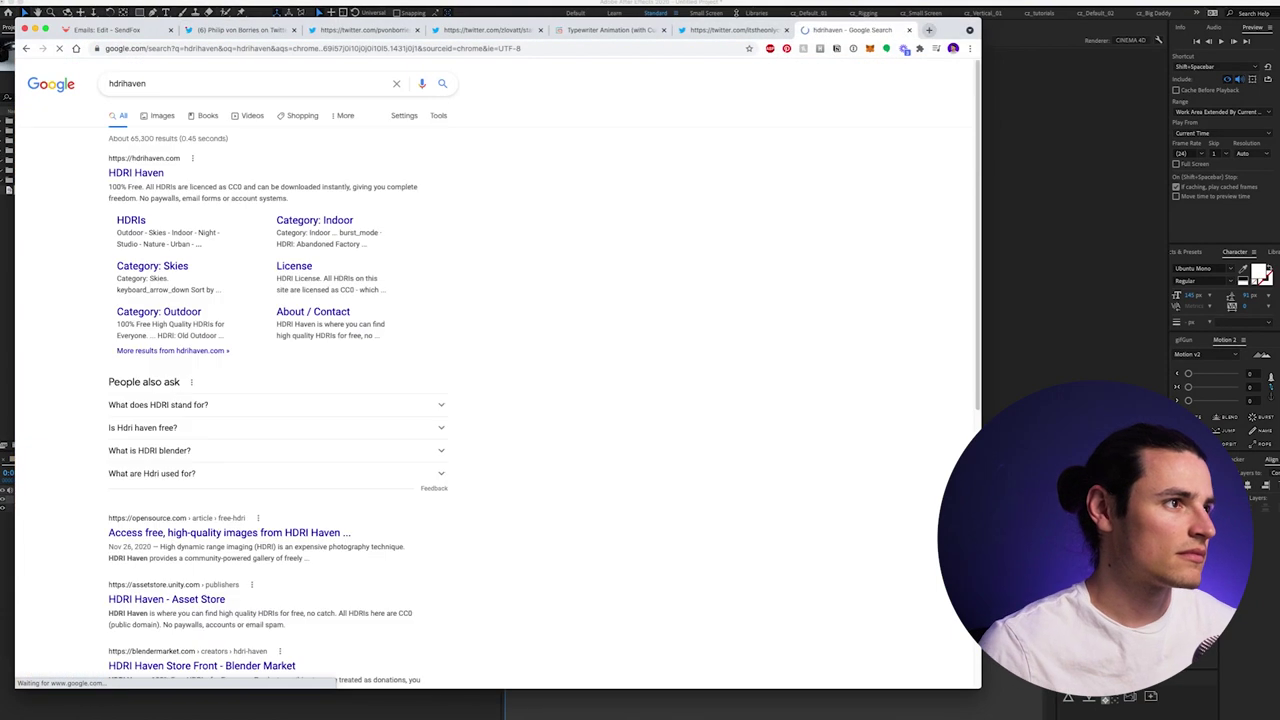
left_click(135, 173)
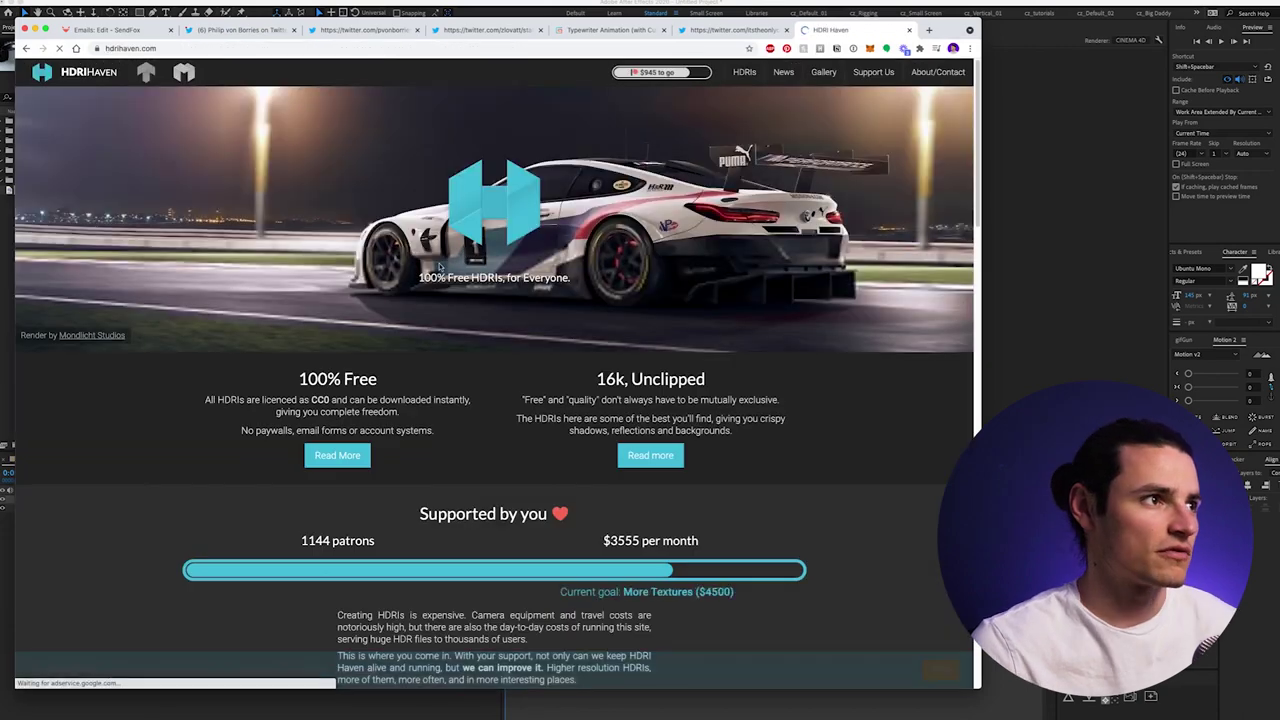
Step: Browse the HDRI Haven All HDRIs catalogue, then return to the Twitter thread
scroll(578, 421, "down", 5)
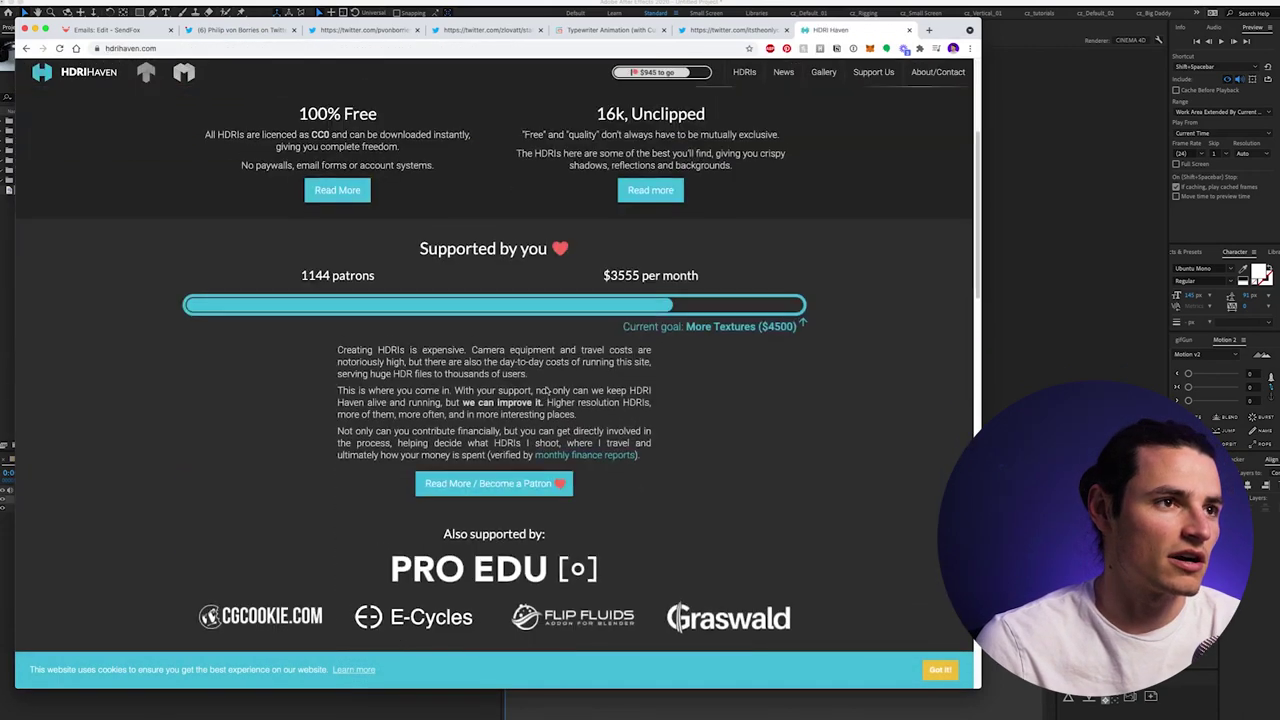
scroll(580, 353, "up", 5)
left_click(744, 72)
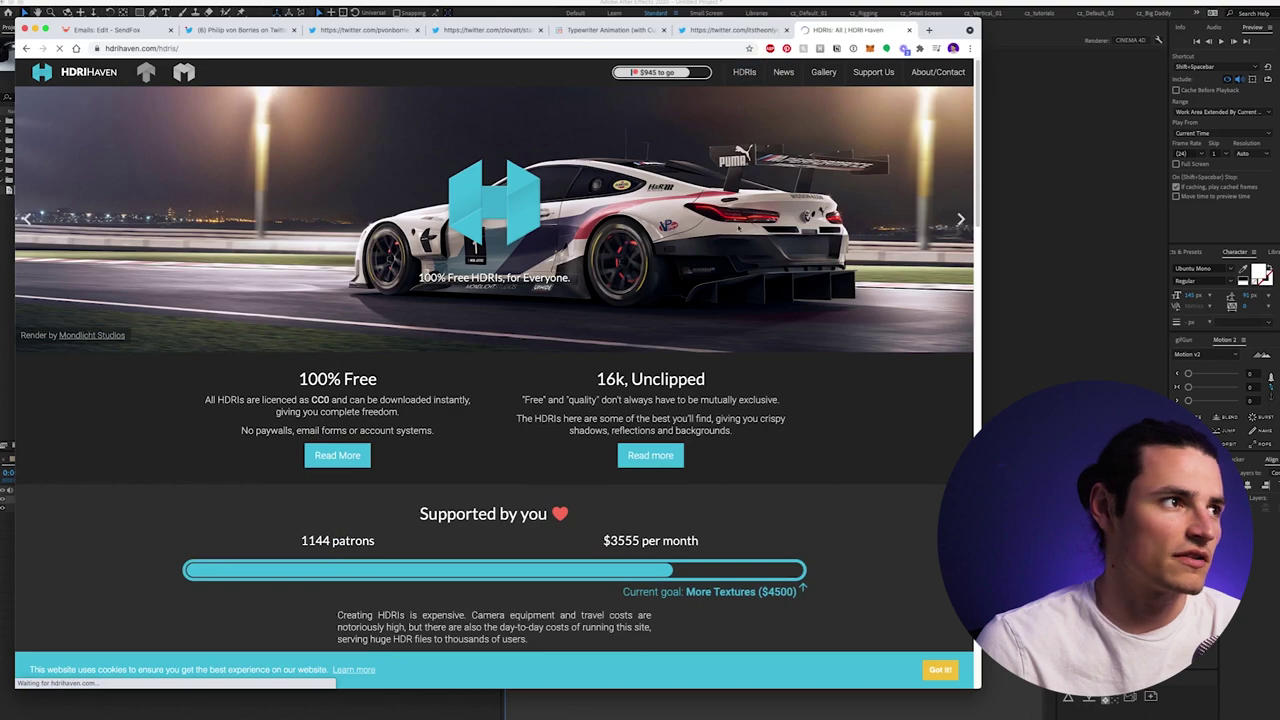
scroll(530, 360, "down", 3)
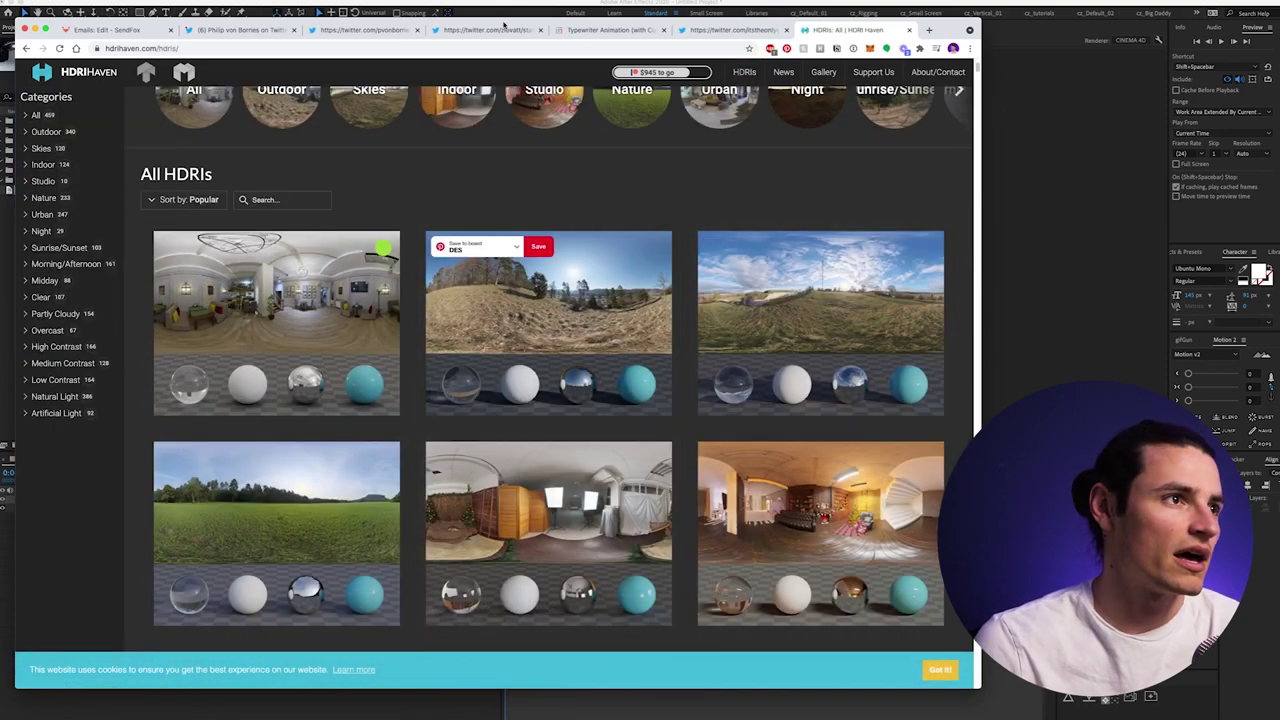
left_click(256, 28)
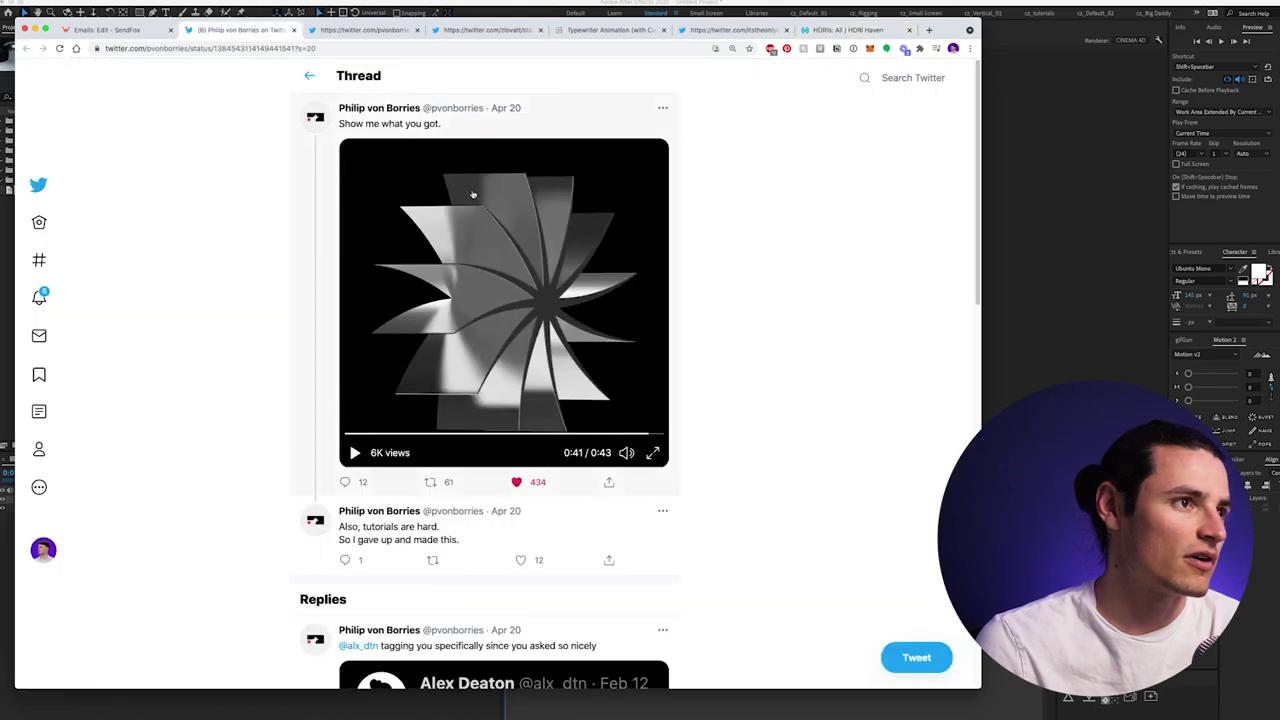
Step: Scroll the author's profile to the Apr 21 'Another tip' tweet and view its image
left_click(362, 109)
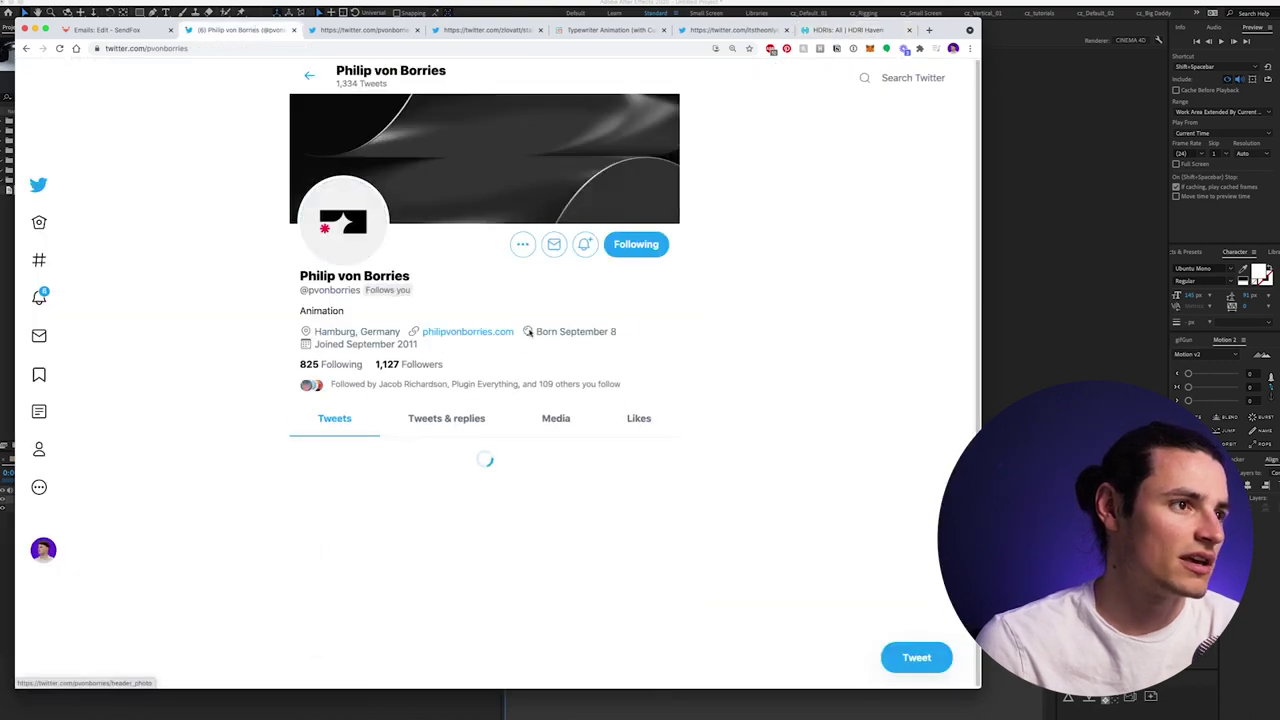
scroll(528, 333, "down", 6)
scroll(528, 333, "down", 12)
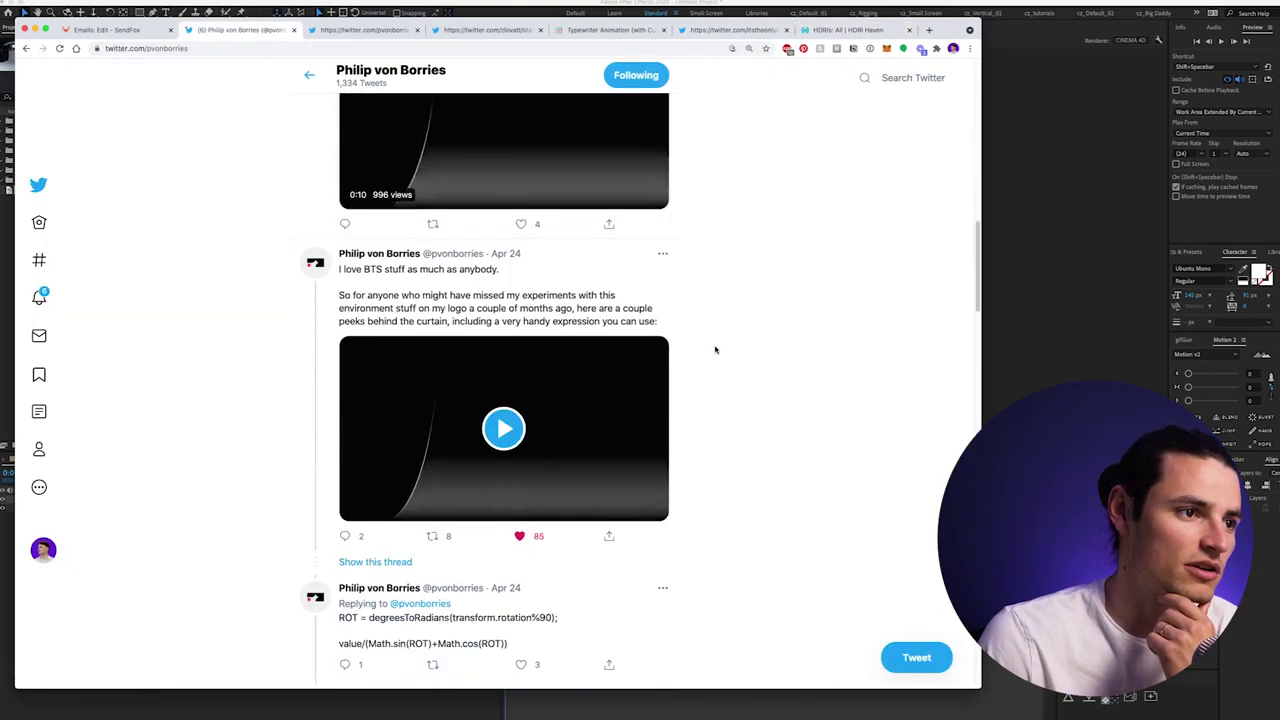
scroll(715, 349, "down", 15)
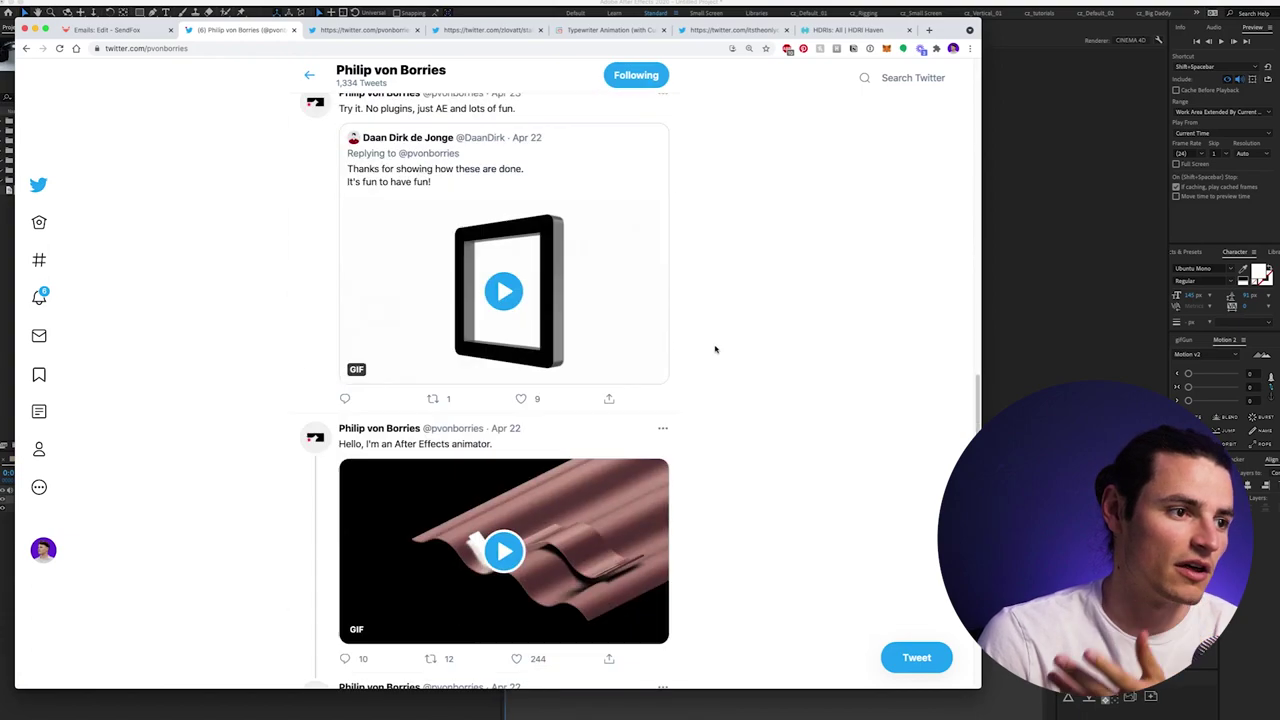
scroll(715, 349, "down", 15)
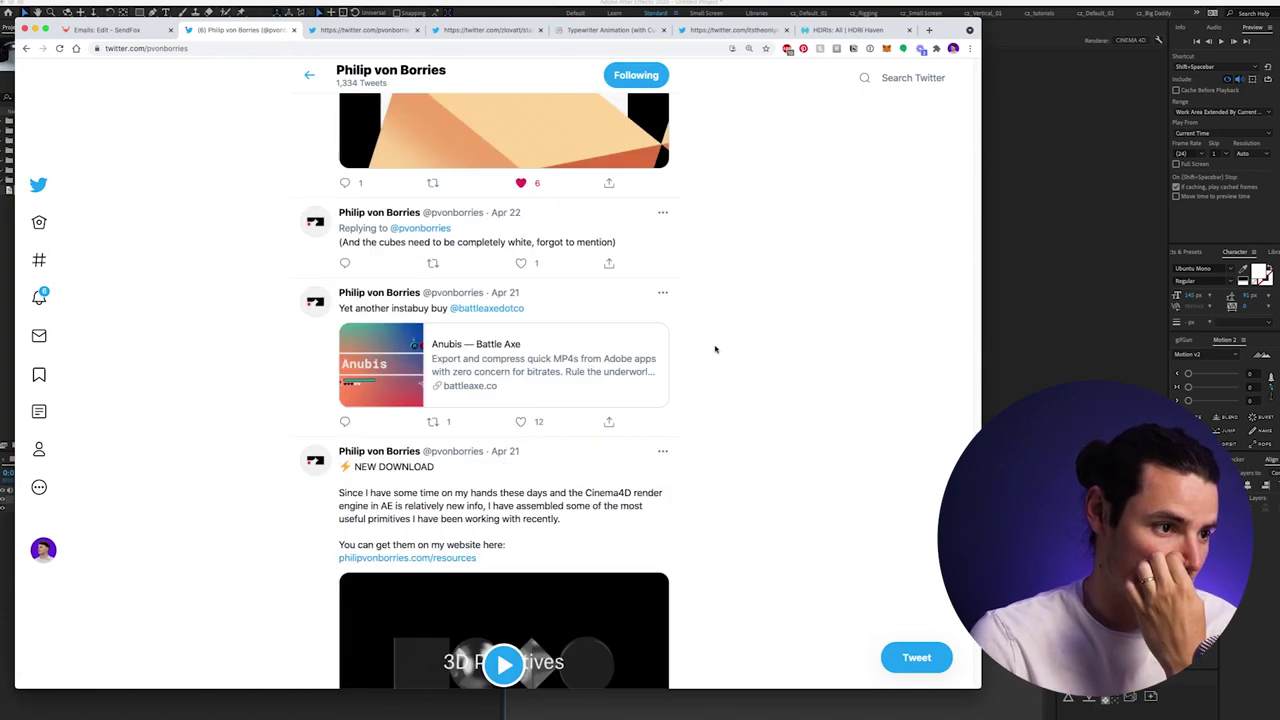
scroll(715, 349, "down", 8)
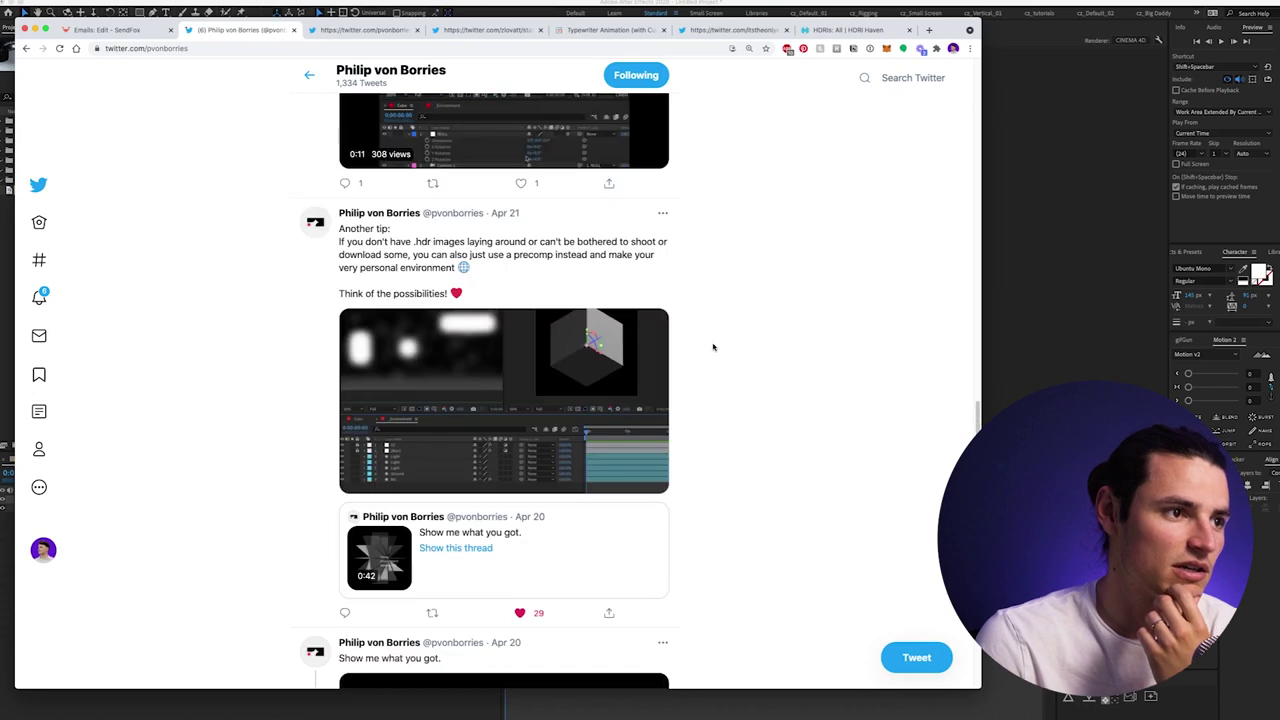
left_click(614, 342)
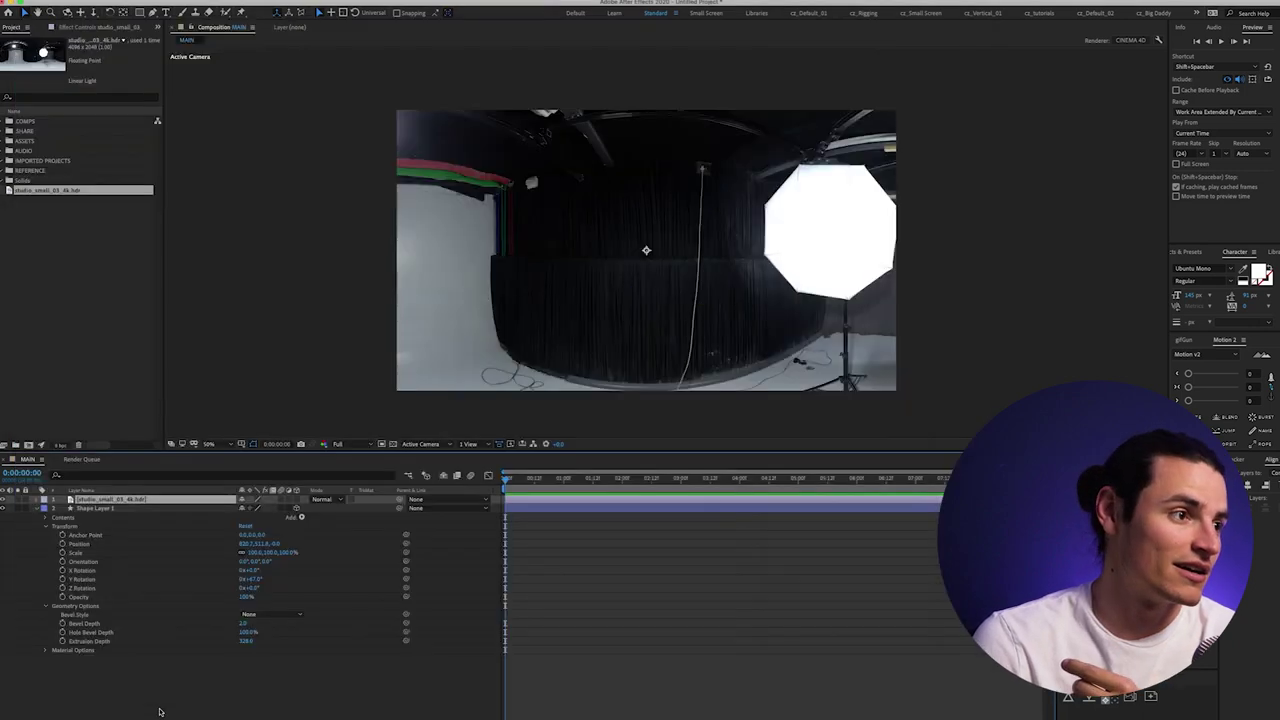
Step: Make the studio_small_03_4k.hdr layer an Environment Layer via its context menu
left_click(199, 503)
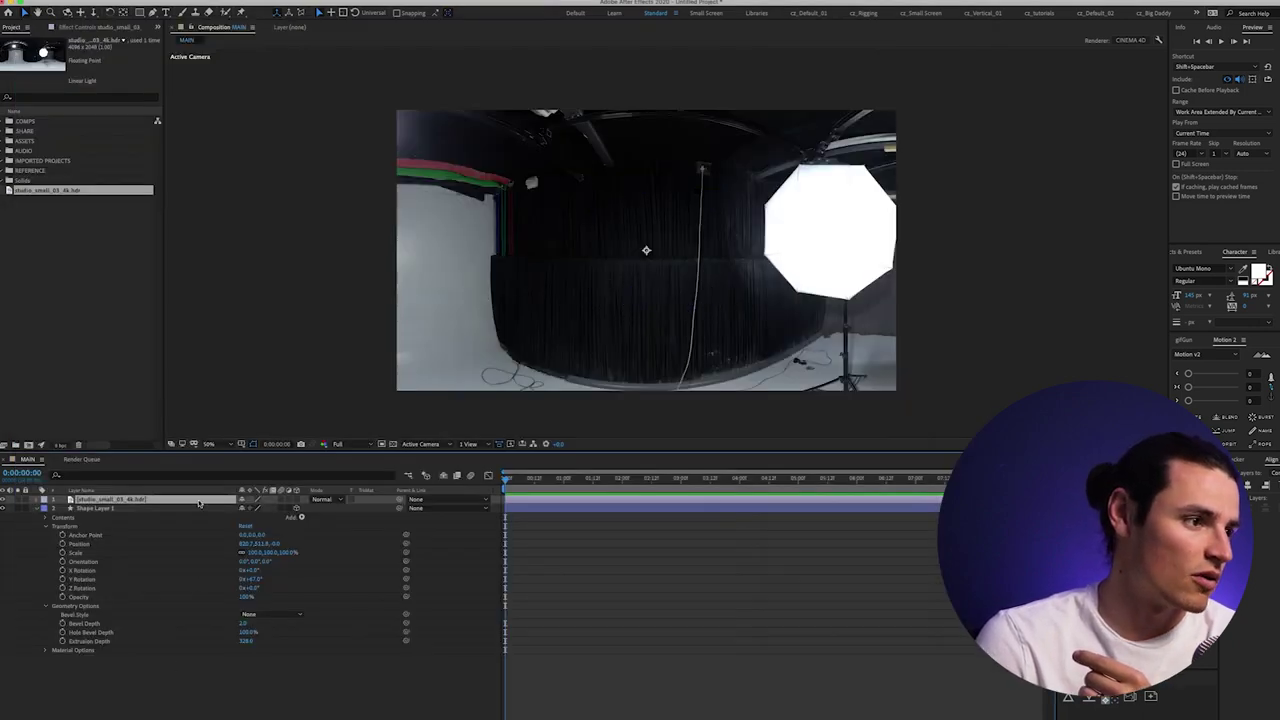
right_click(199, 503)
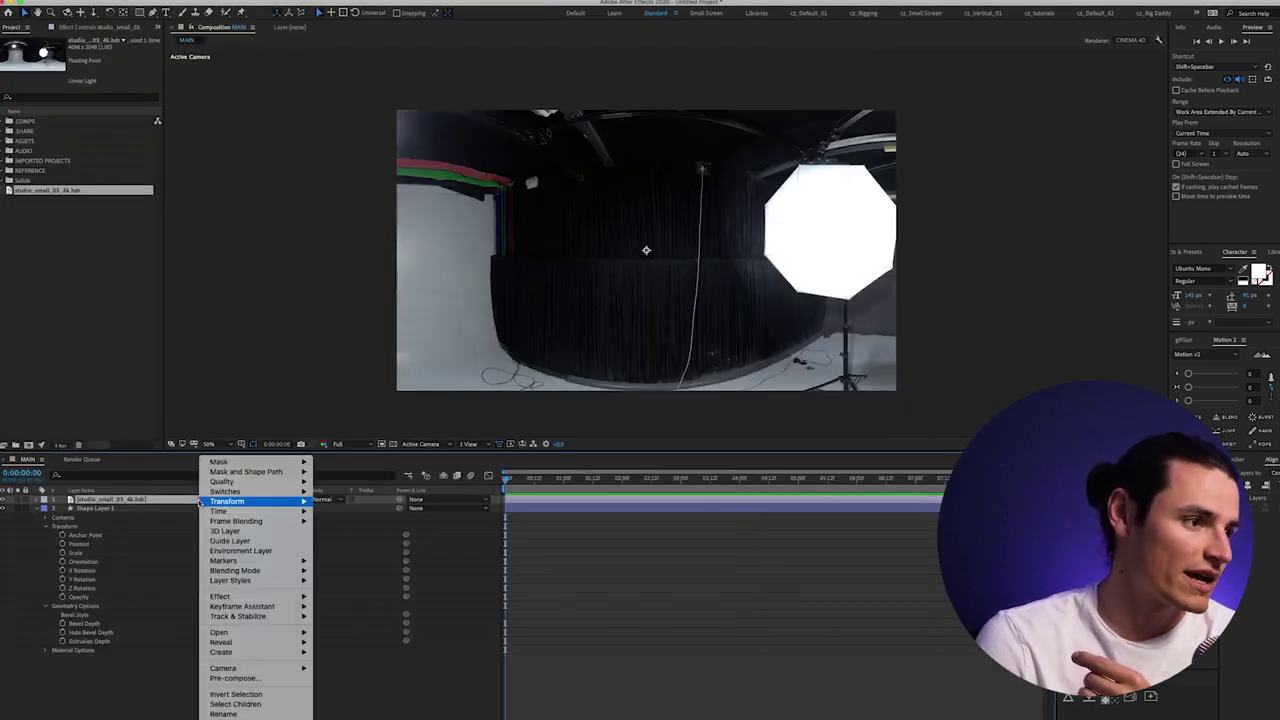
left_click(279, 554)
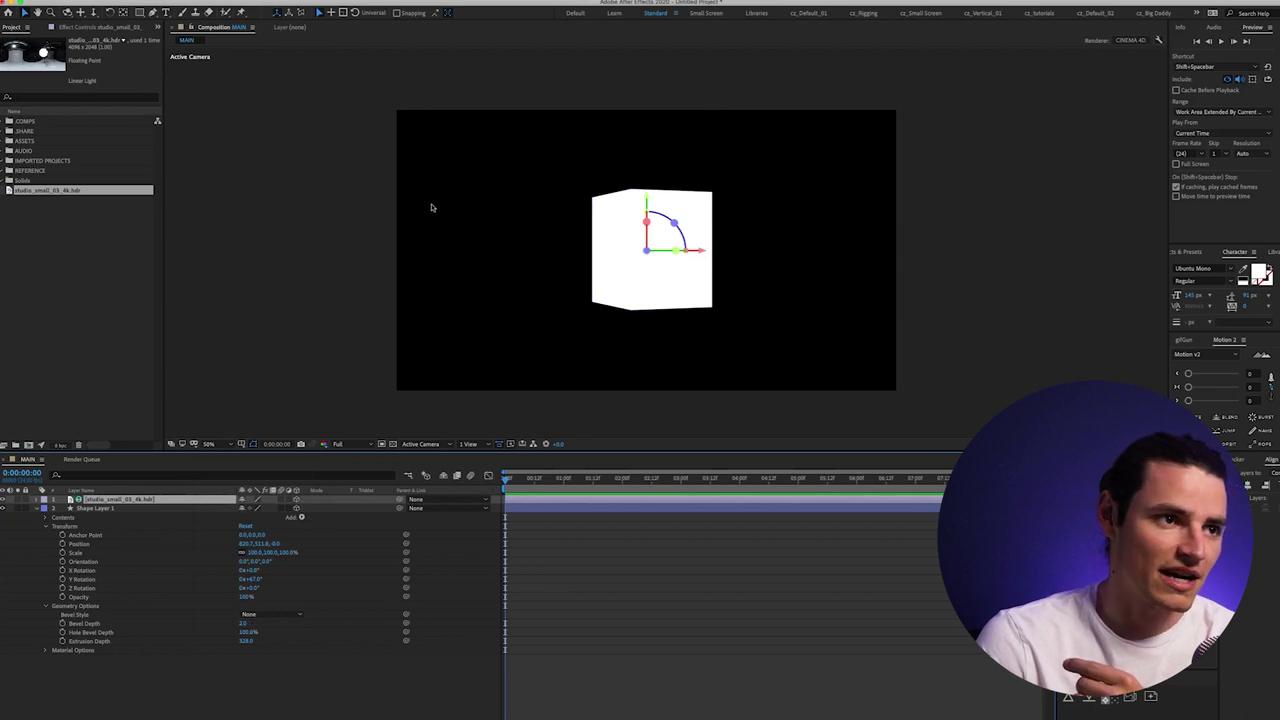
Step: Set the cube's Reflection Intensity to 100% and tilt it around its X axis
left_click(45, 651)
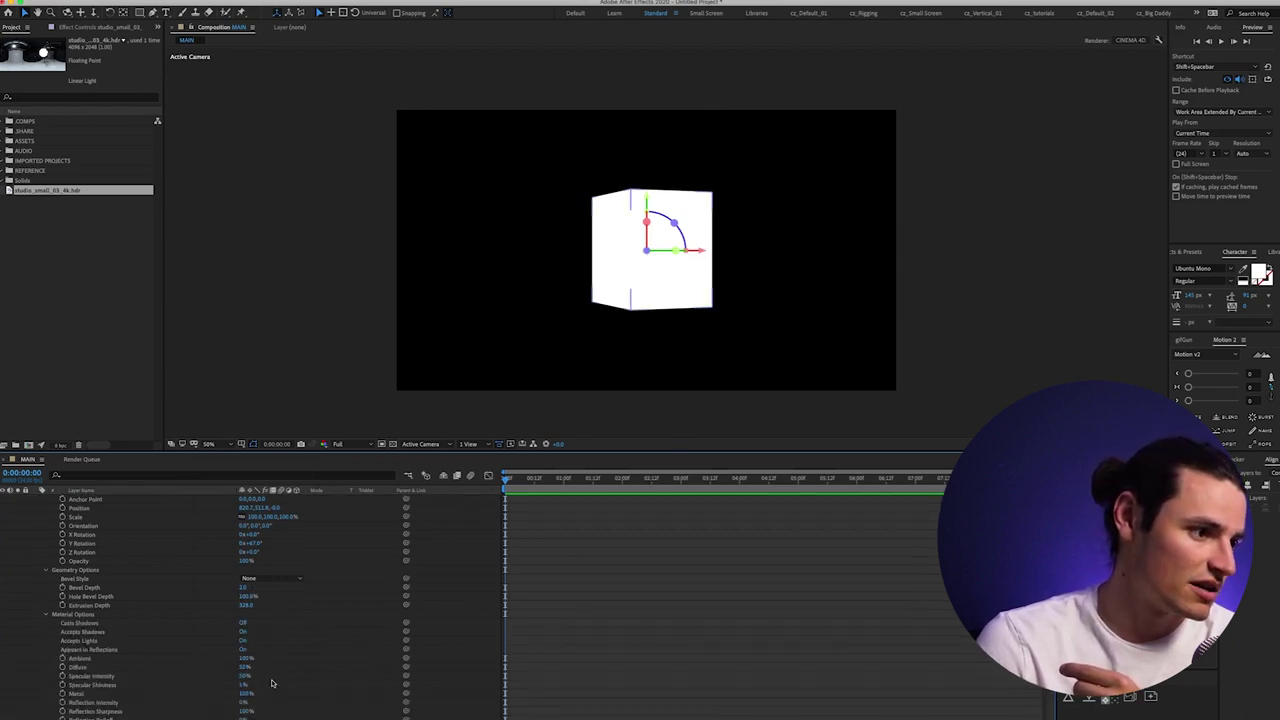
left_click_drag(241, 705, 323, 698)
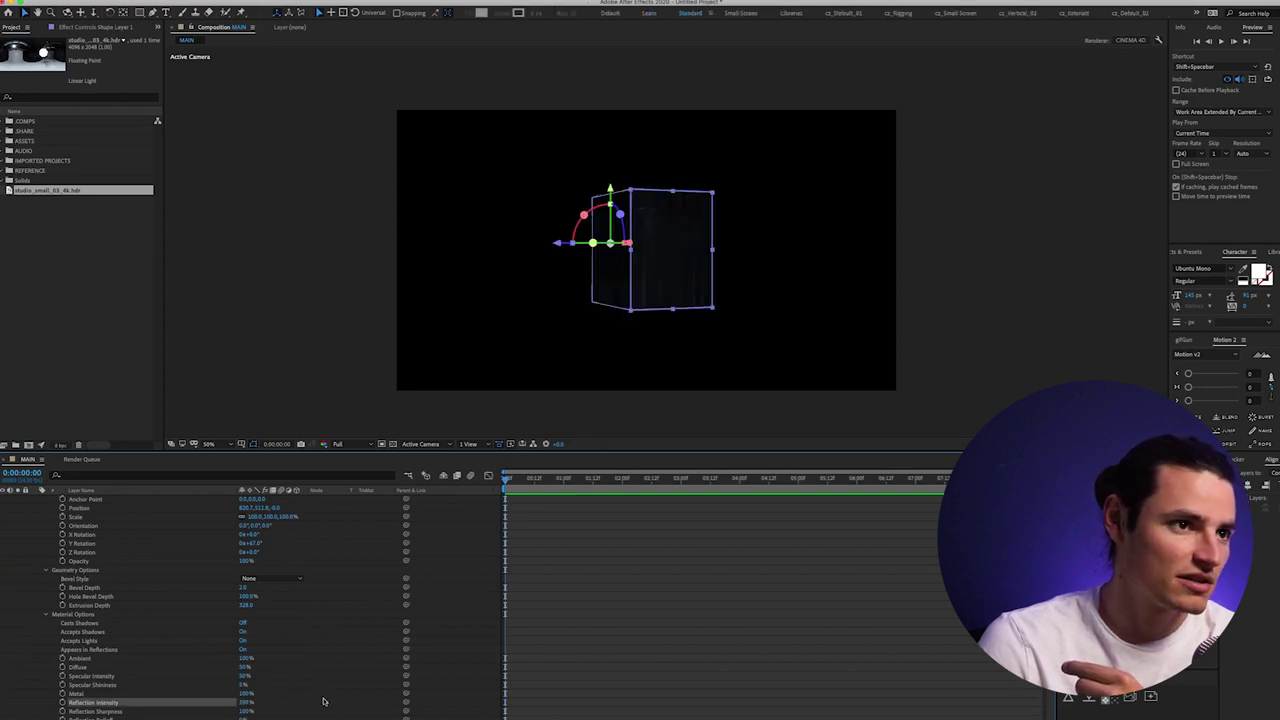
left_click_drag(585, 248, 560, 220)
Step: Add Camera 1 from Layer > New and orbit it around the cube
left_click(150, 2)
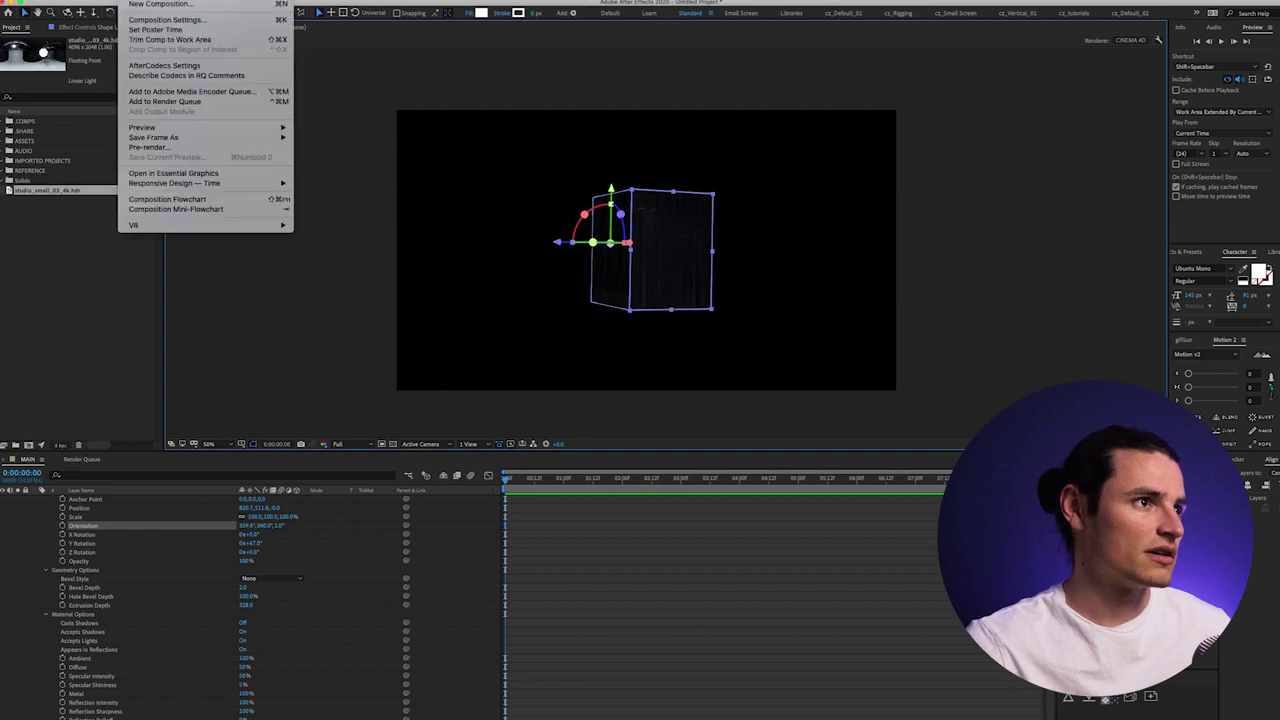
mouse_move(185, 6)
left_click(330, 35)
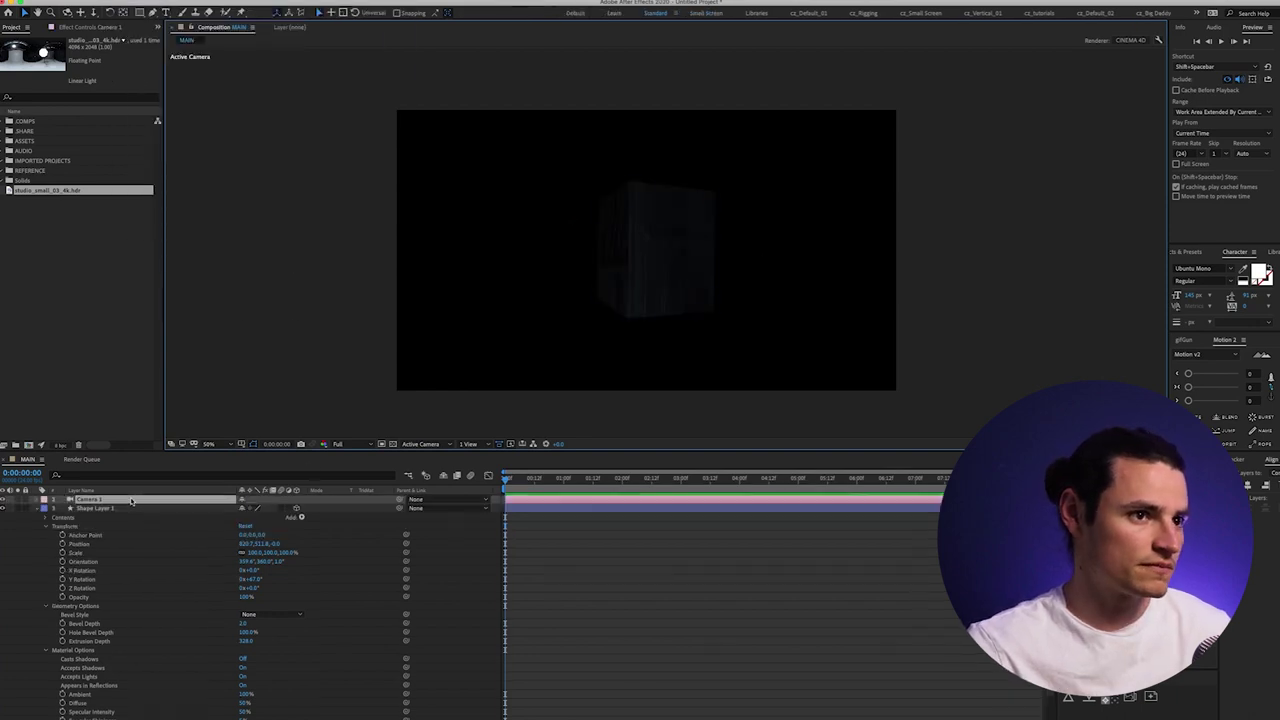
key("c")
mouse_move(648, 265)
left_mouse_down()
mouse_move(690, 270)
mouse_move(666, 280)
left_mouse_up()
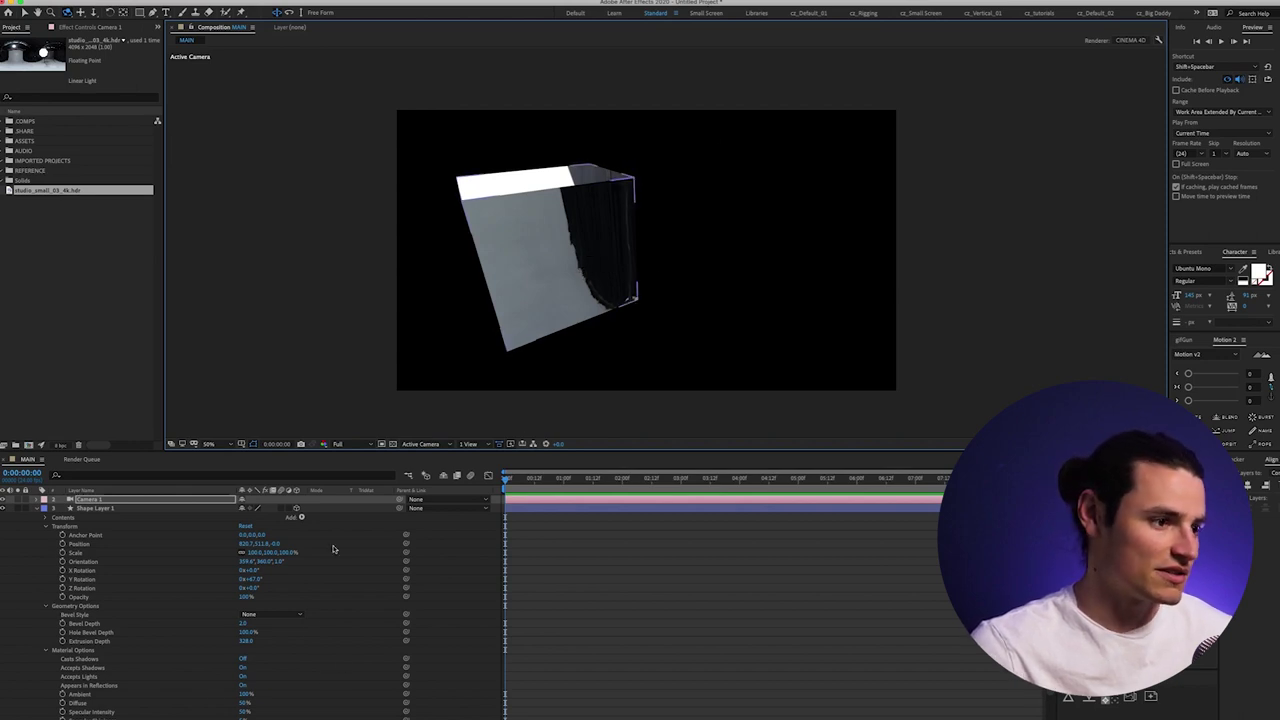
scroll(270, 704, "down", 2)
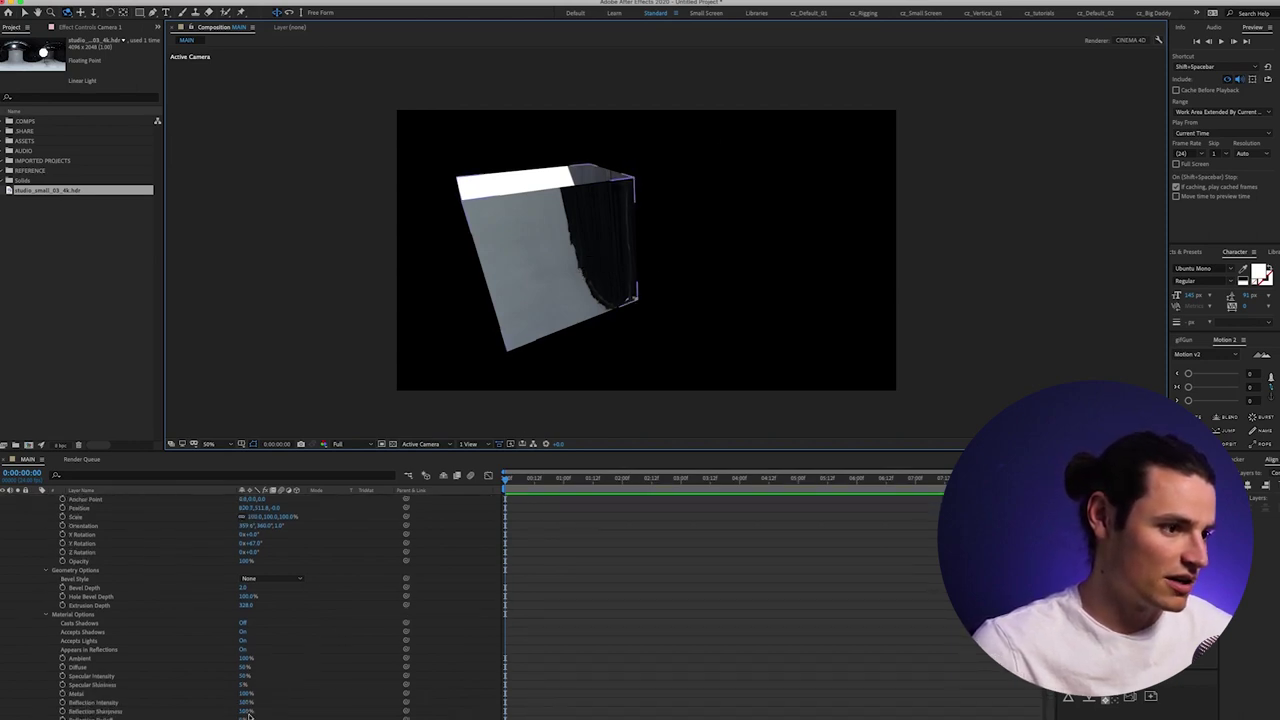
Step: Lower Reflection Sharpness to 22% and rotate the cube to several new angles
left_click_drag(247, 713, 189, 713)
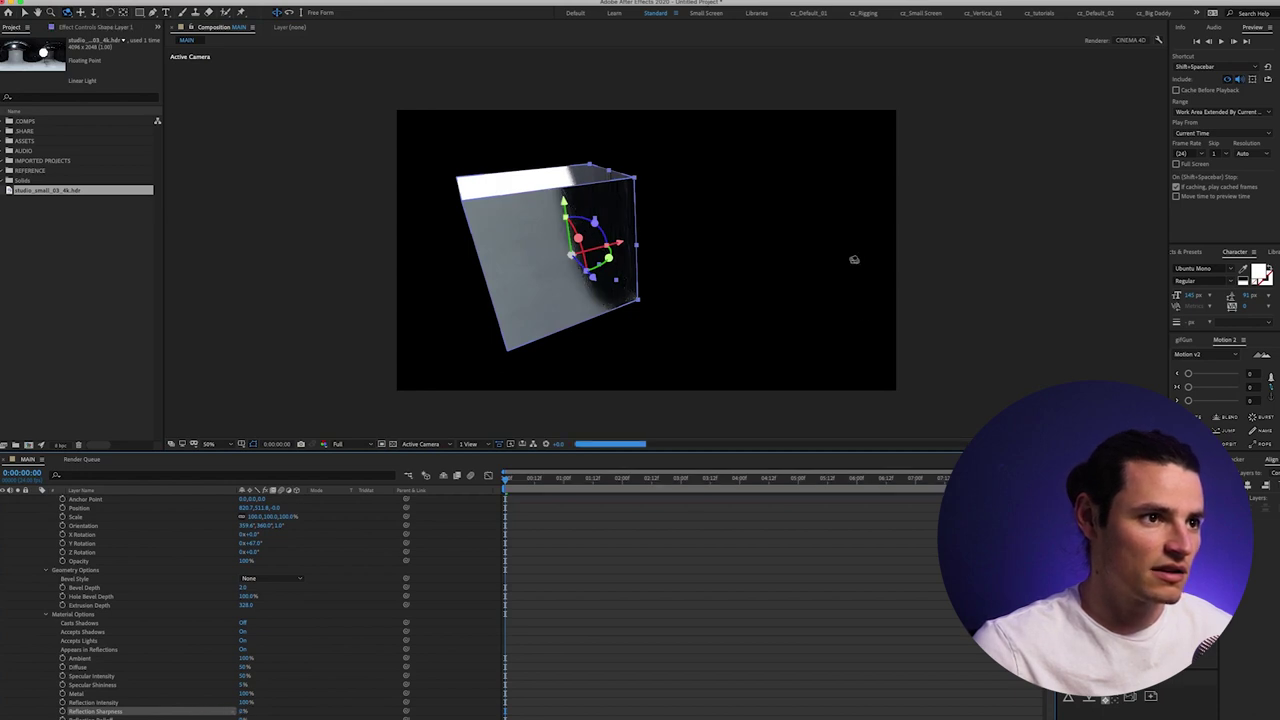
left_click_drag(672, 209, 608, 214)
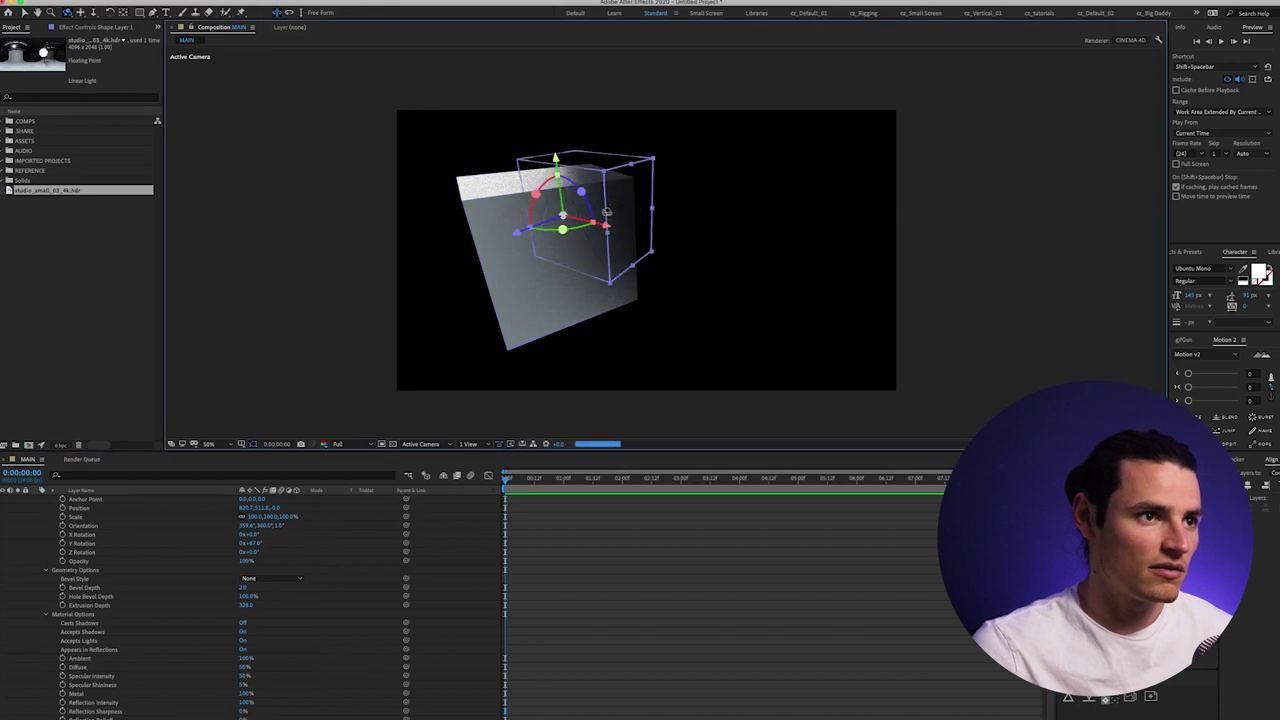
left_click(241, 713)
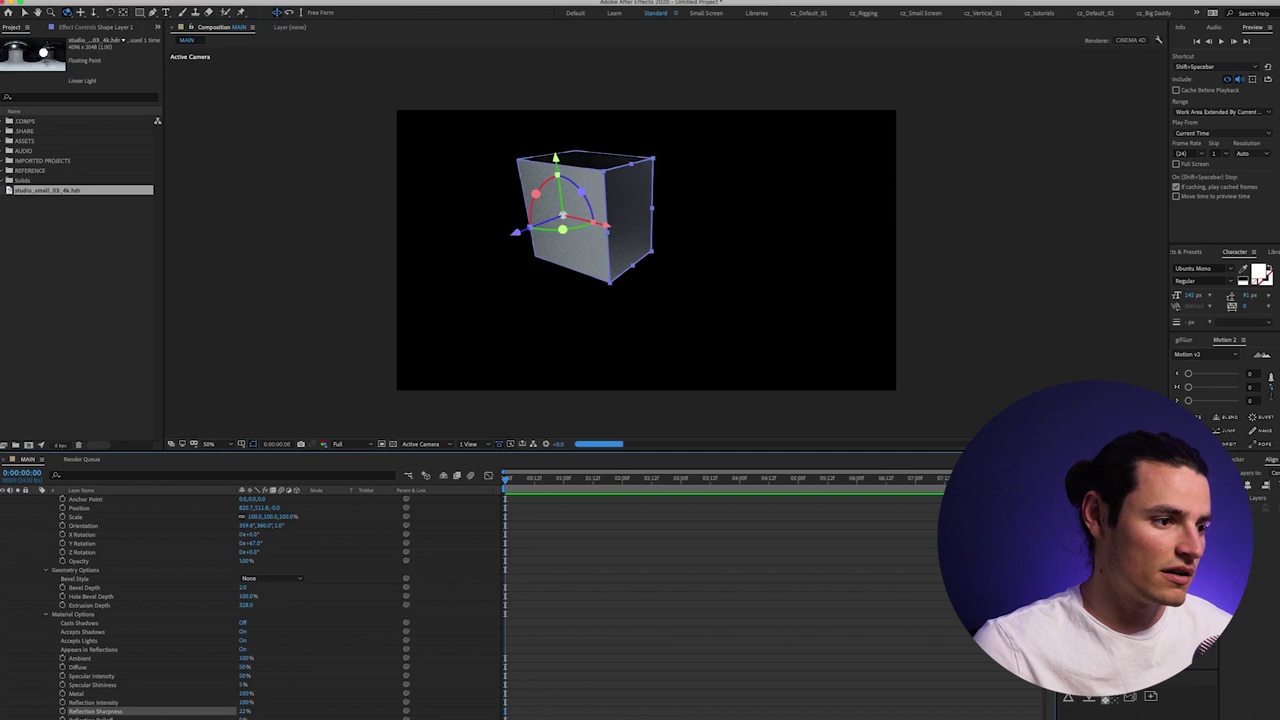
left_click_drag(614, 213, 677, 214)
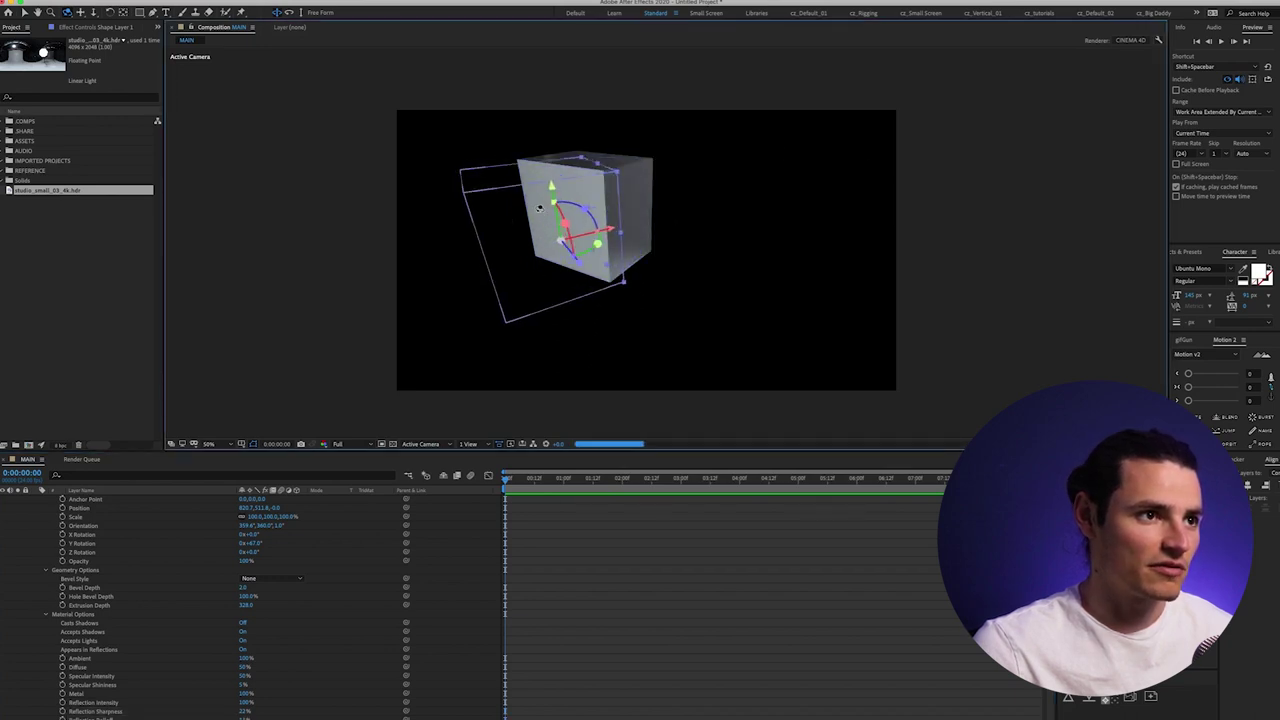
left_click_drag(538, 208, 533, 246)
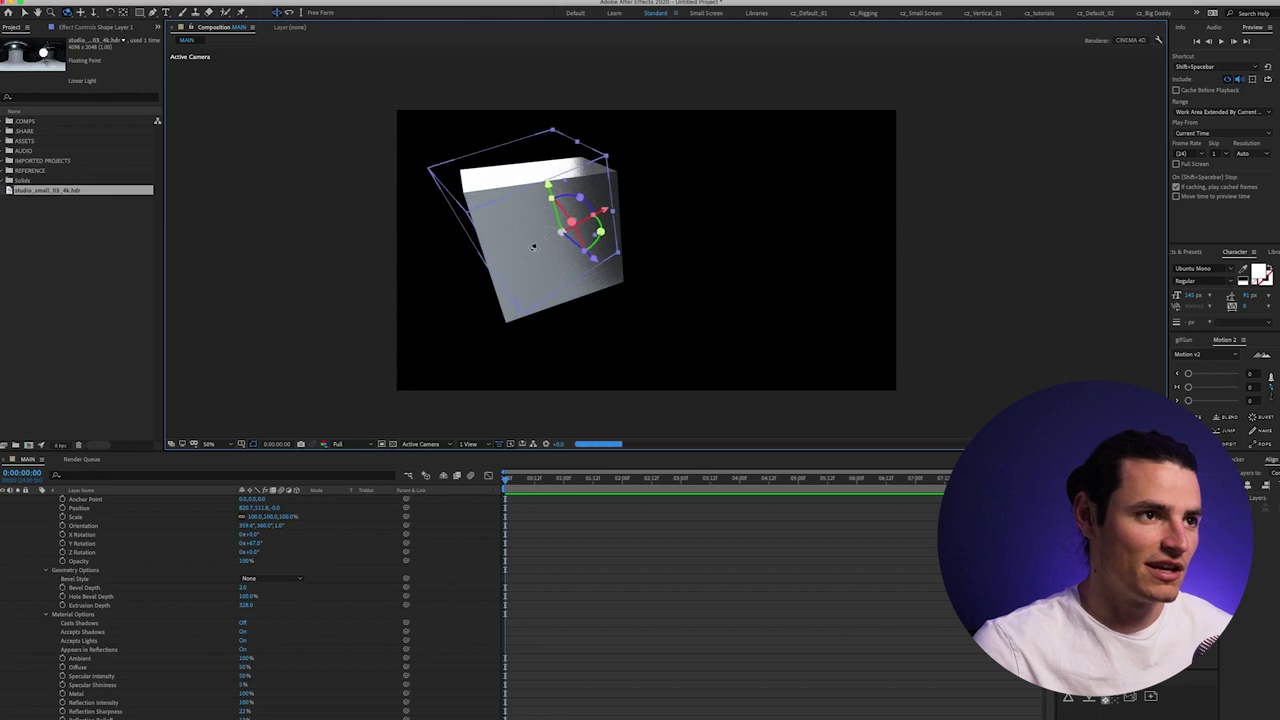
scroll(154, 608, "up", 2)
Step: Raise Rectangle Path 1's Roundness to turn the cube into a cylinder, rotate it, then return to Chrome
left_click(47, 520)
left_click(53, 527)
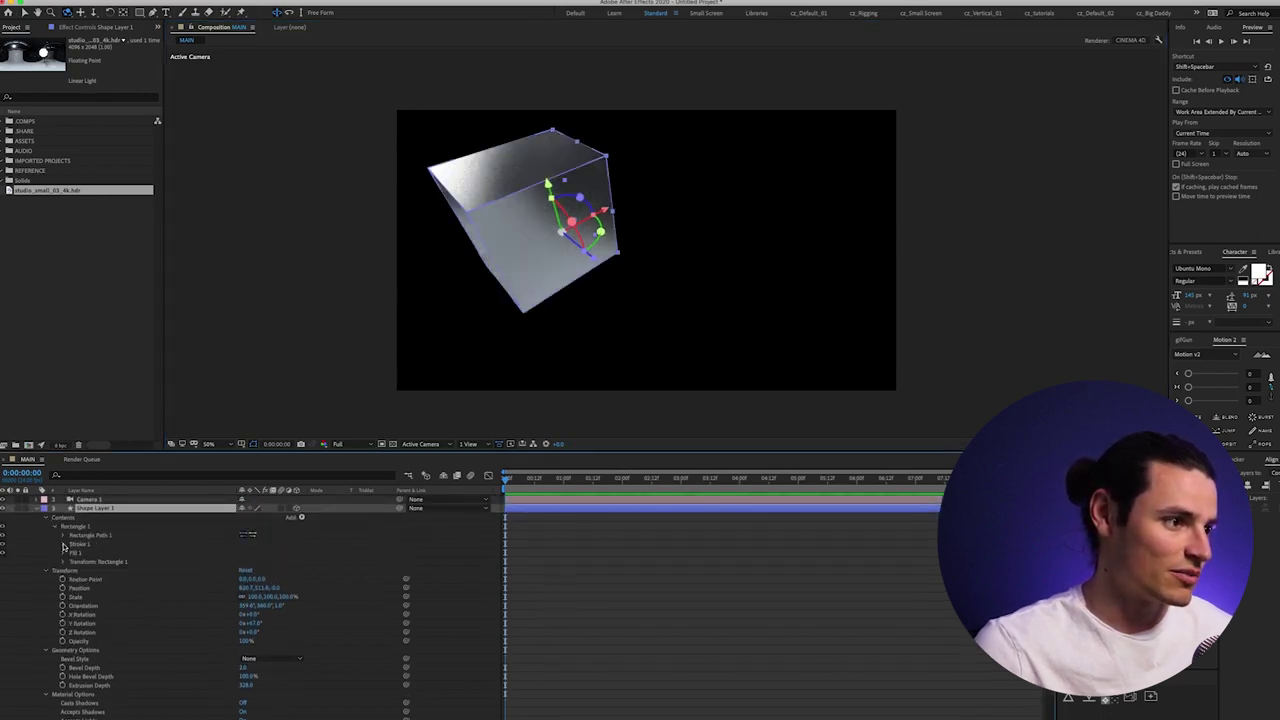
left_click(63, 536)
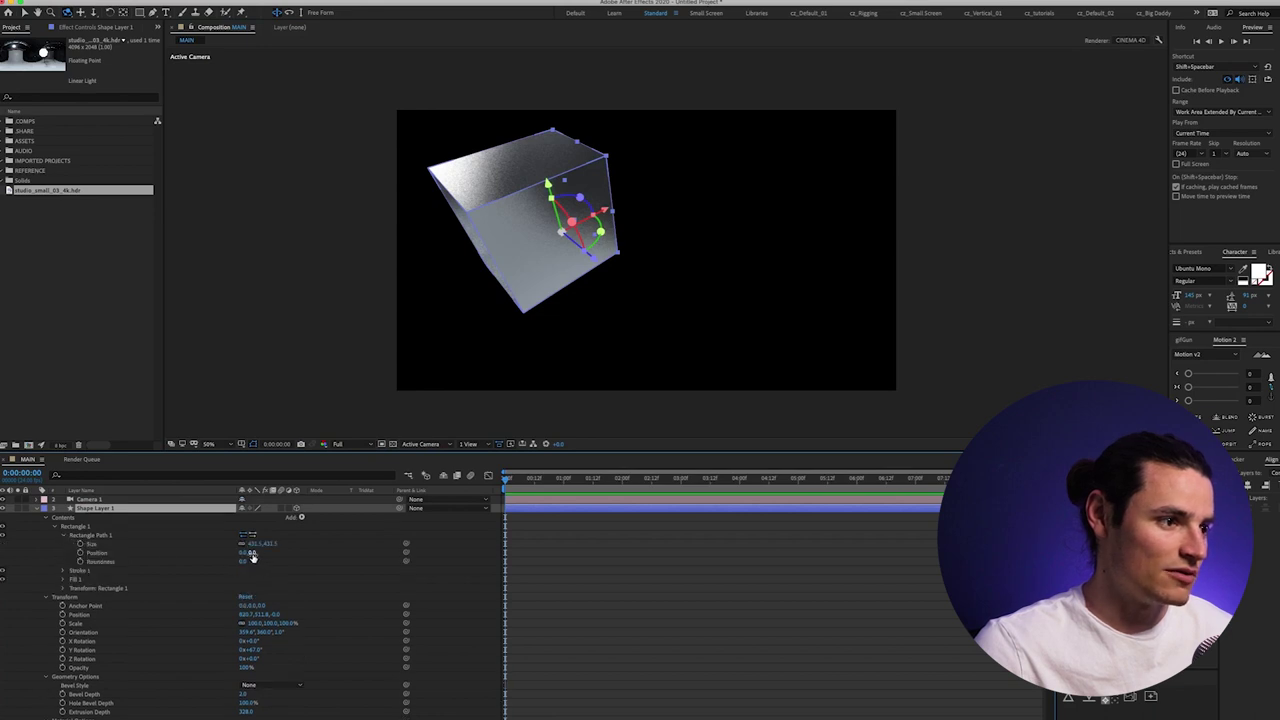
left_click_drag(245, 563, 320, 561)
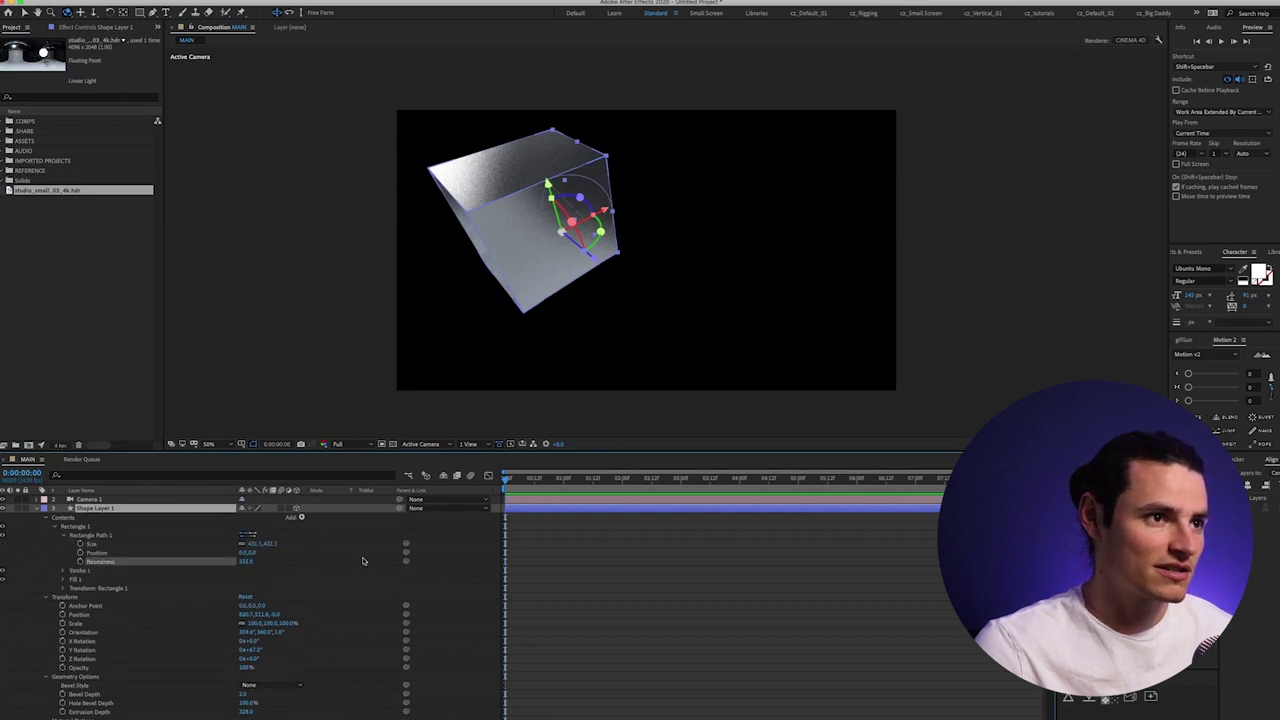
left_click_drag(467, 223, 531, 218)
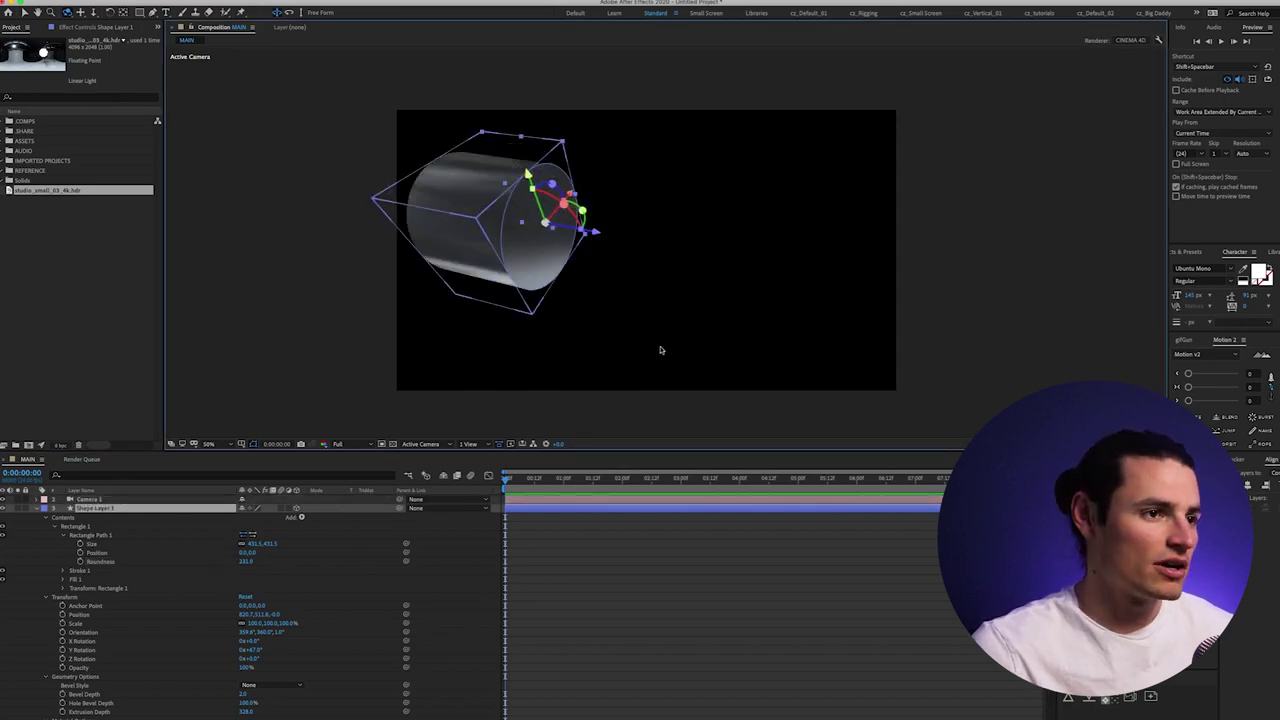
key("super+Tab")
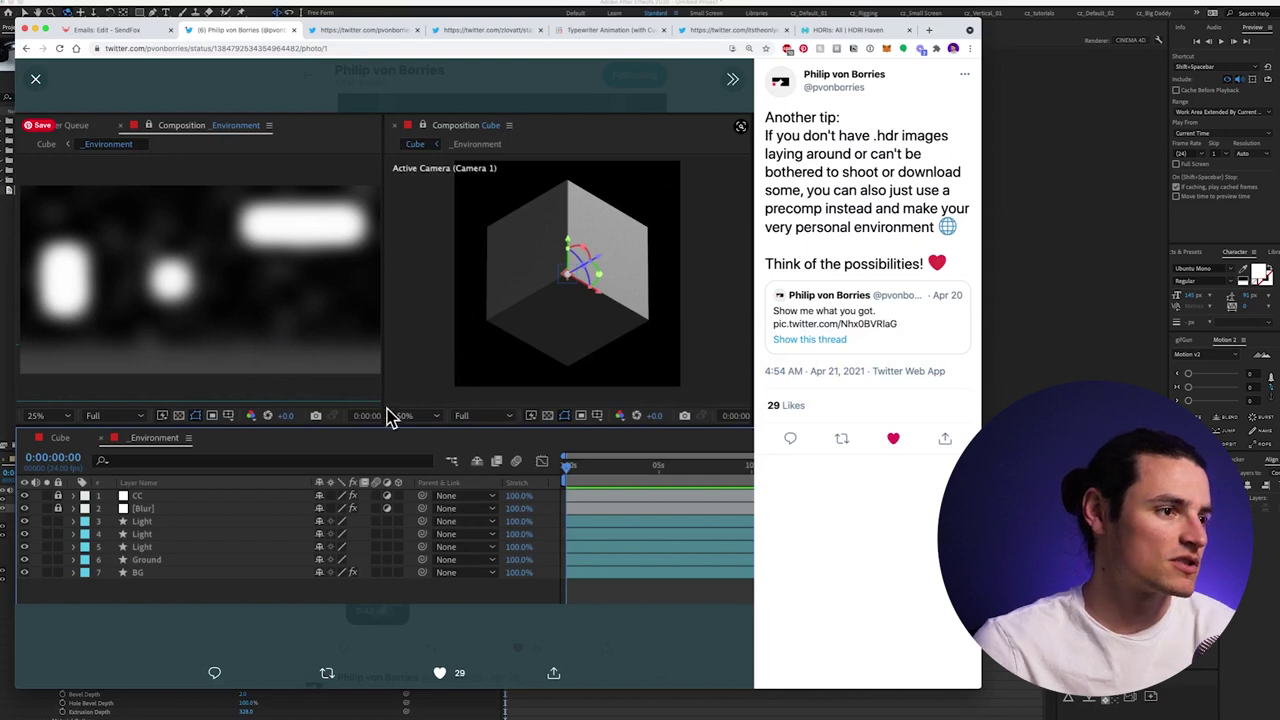
key("Escape")
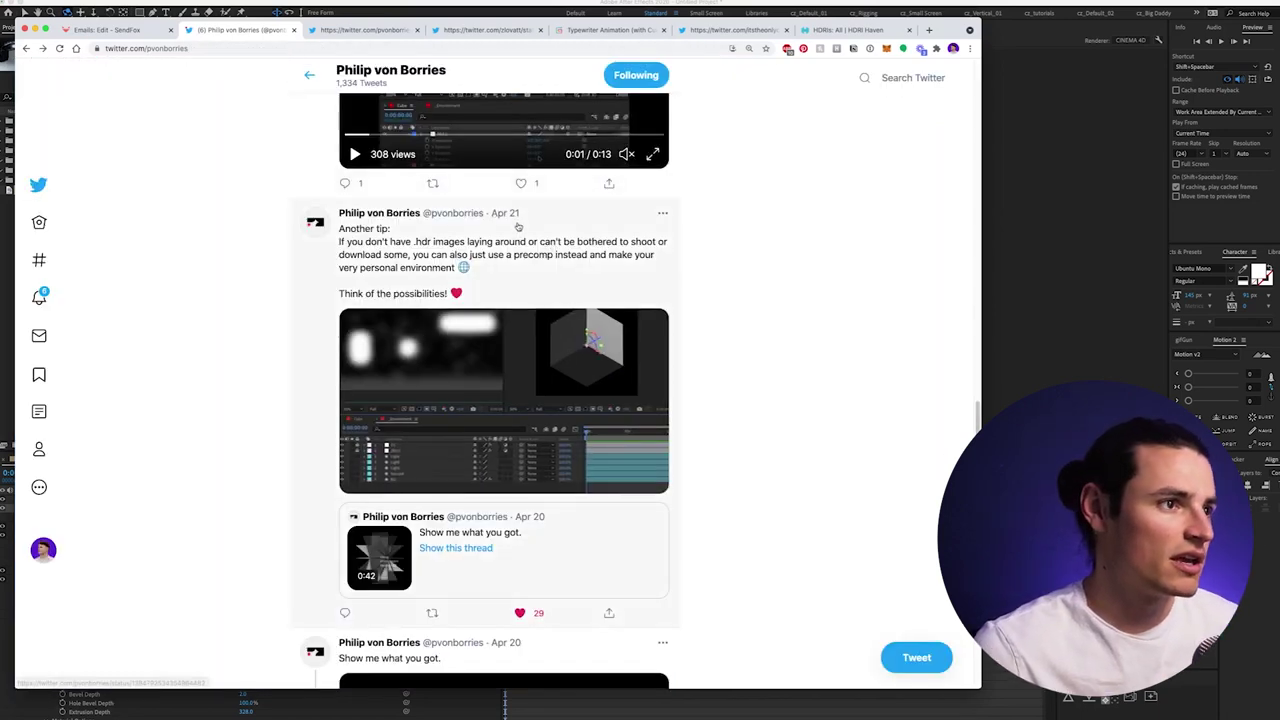
scroll(577, 251, "down", 10)
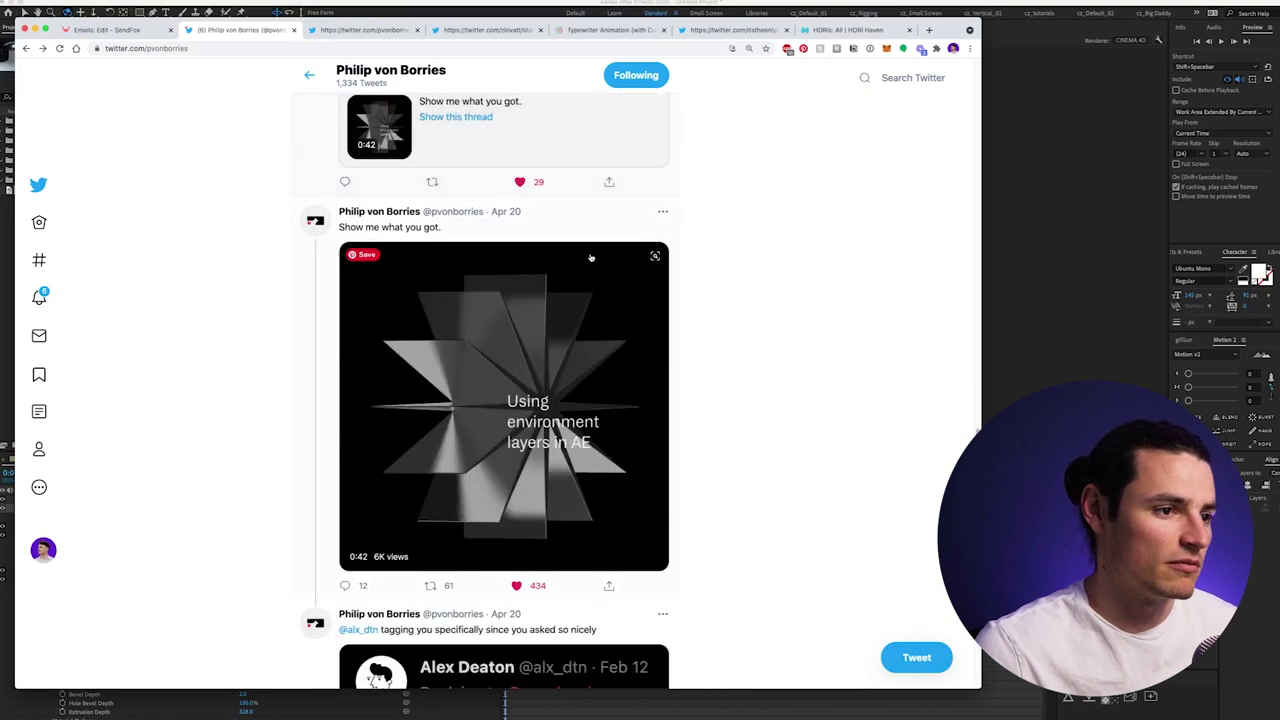
scroll(595, 263, "up", 10)
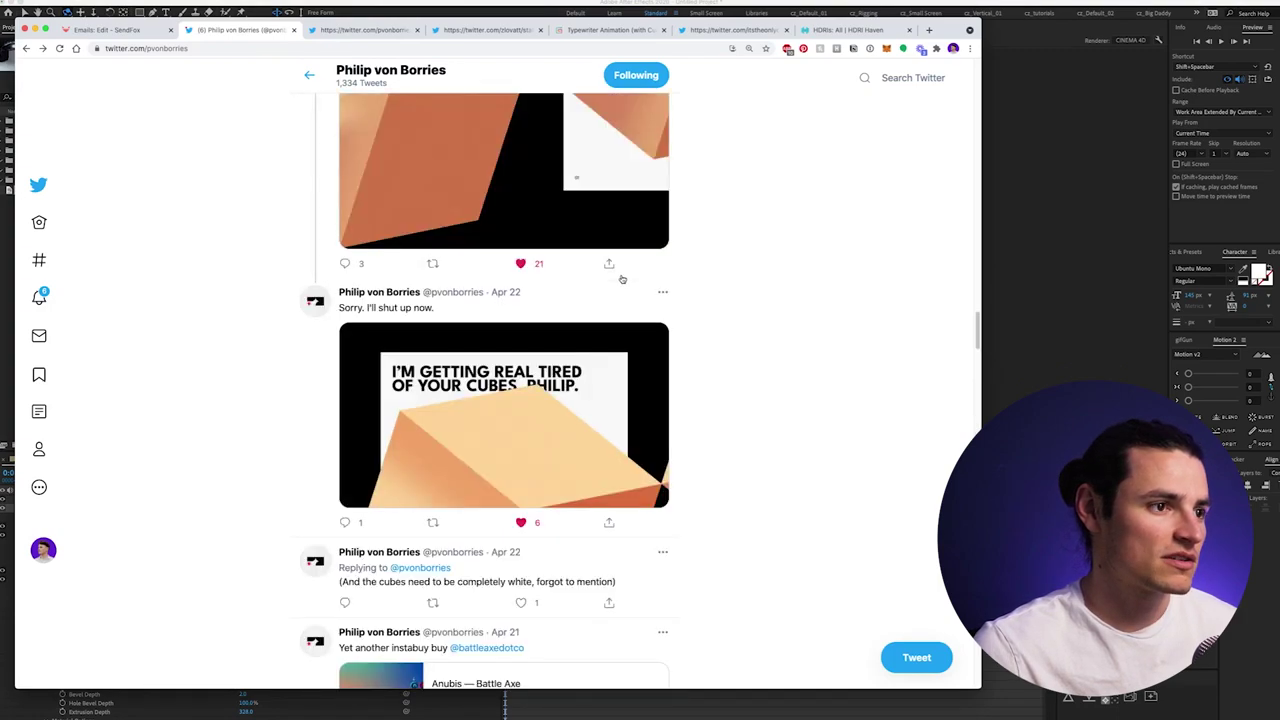
scroll(621, 280, "up", 2)
left_click(627, 401)
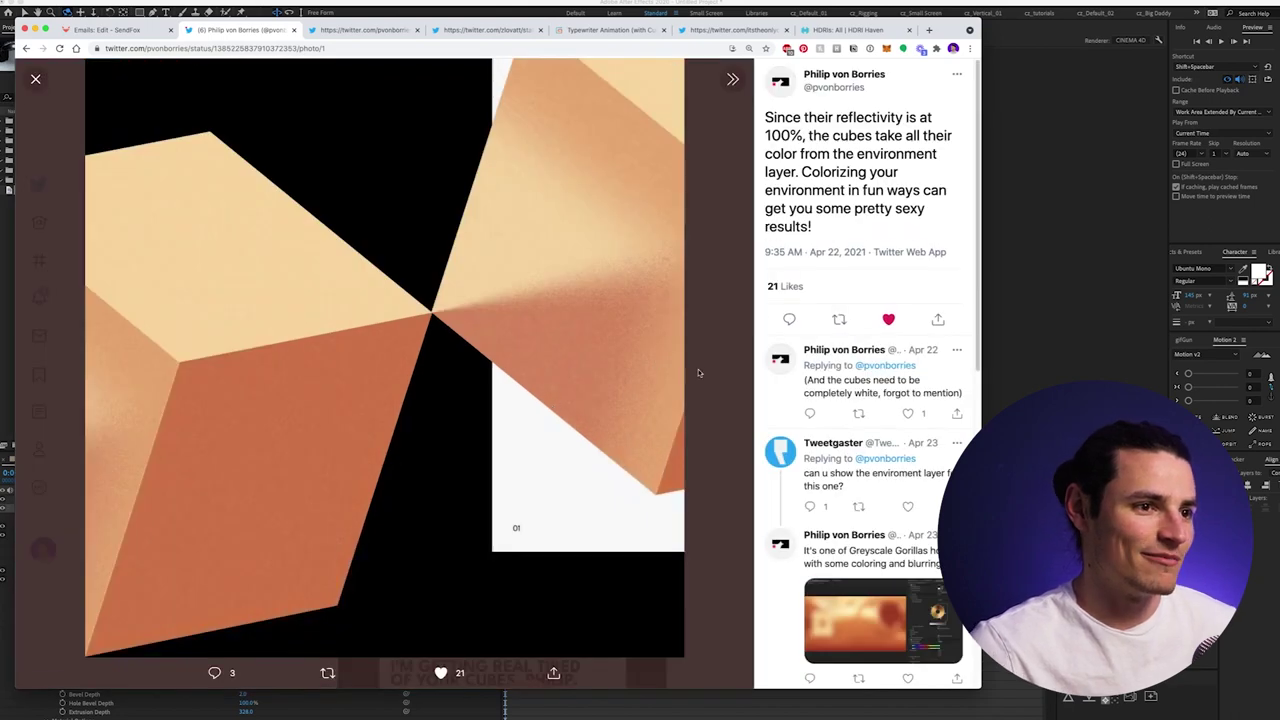
key("Escape")
scroll(540, 450, "up", 5)
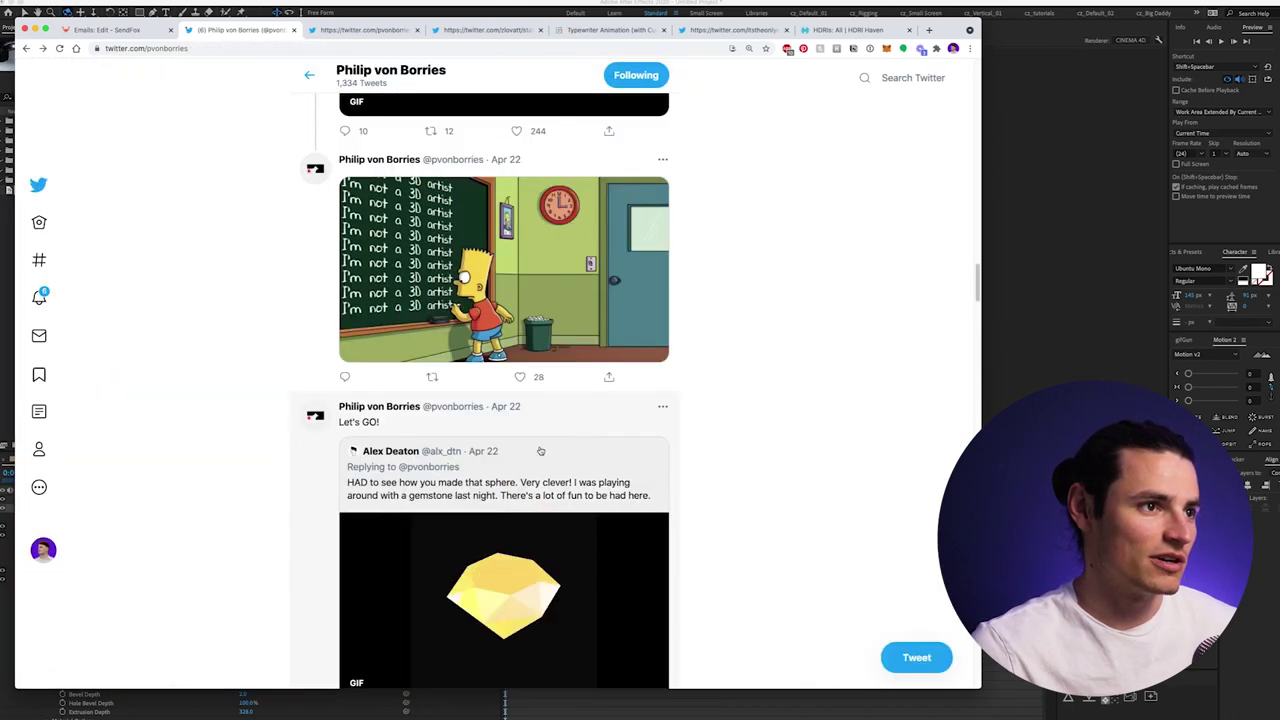
scroll(540, 451, "up", 5)
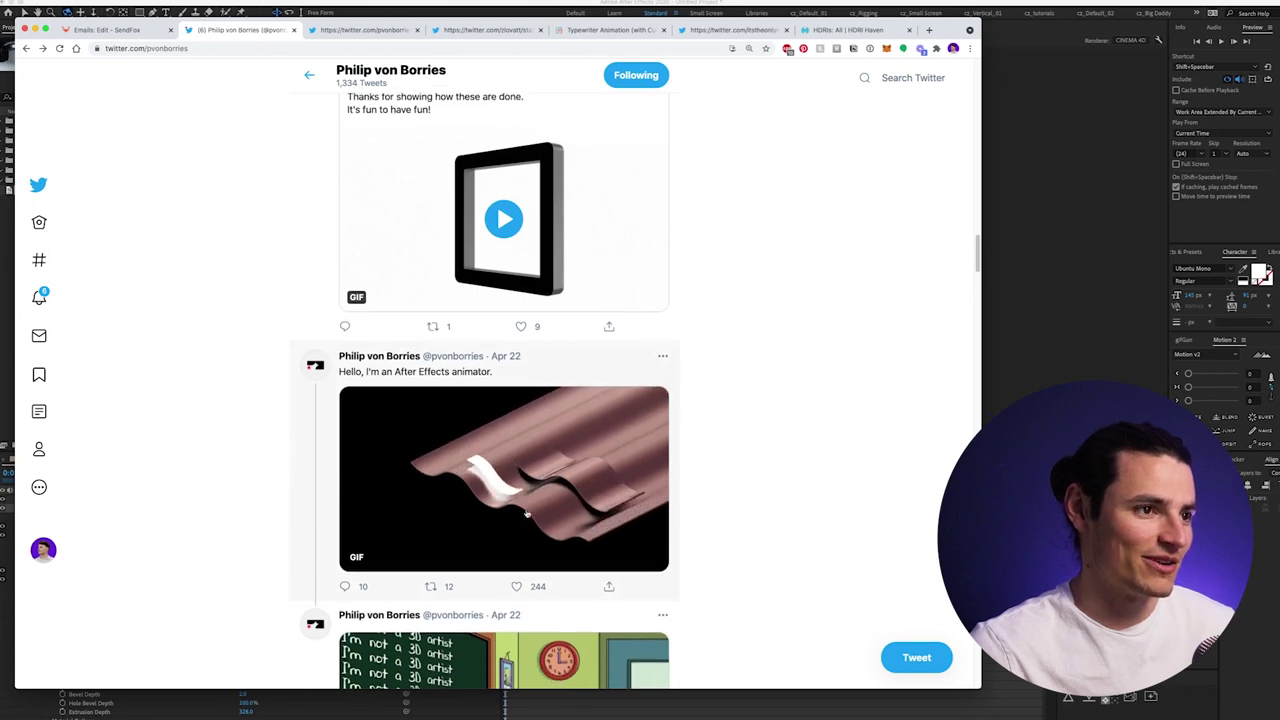
scroll(527, 513, "down", 1)
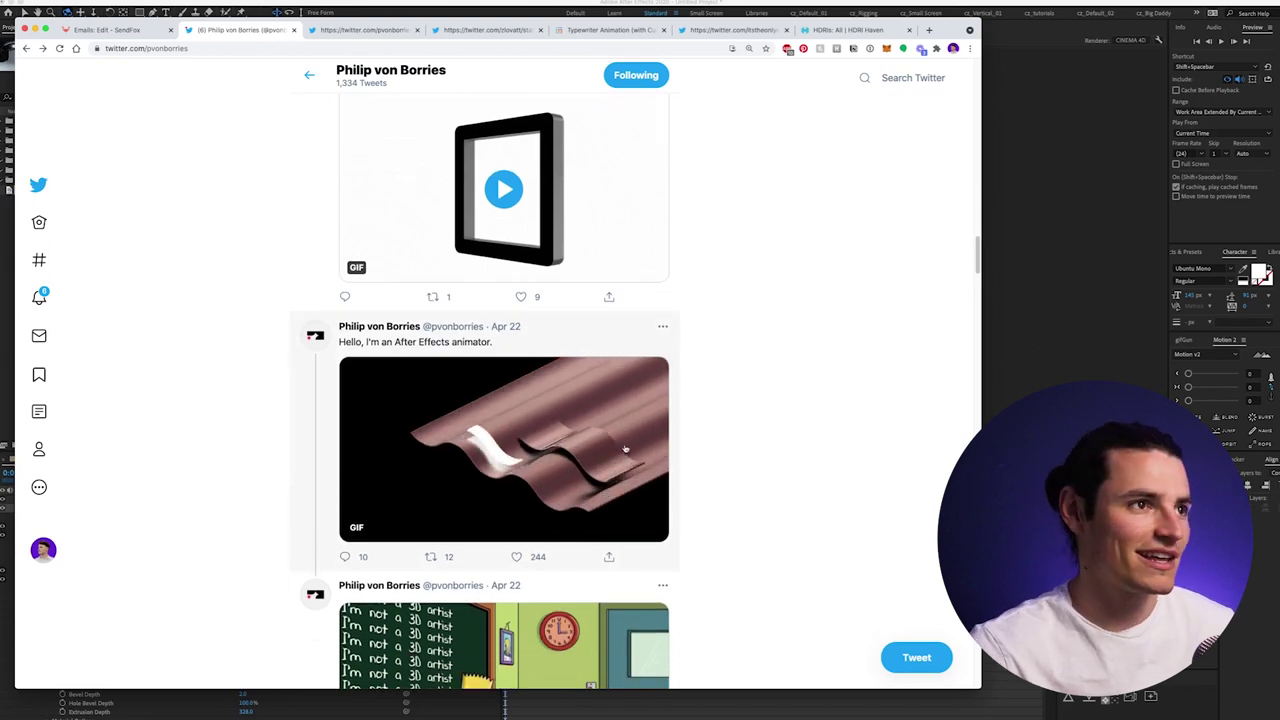
scroll(625, 449, "up", 7)
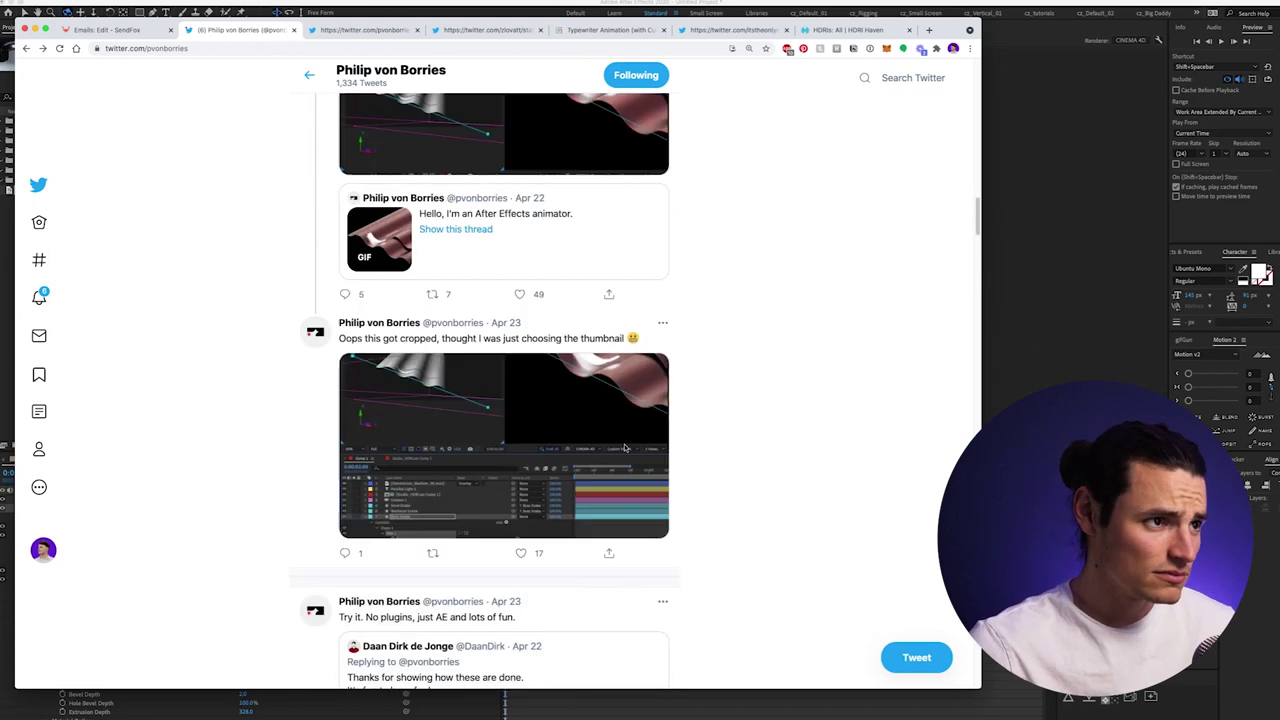
scroll(625, 448, "up", 8)
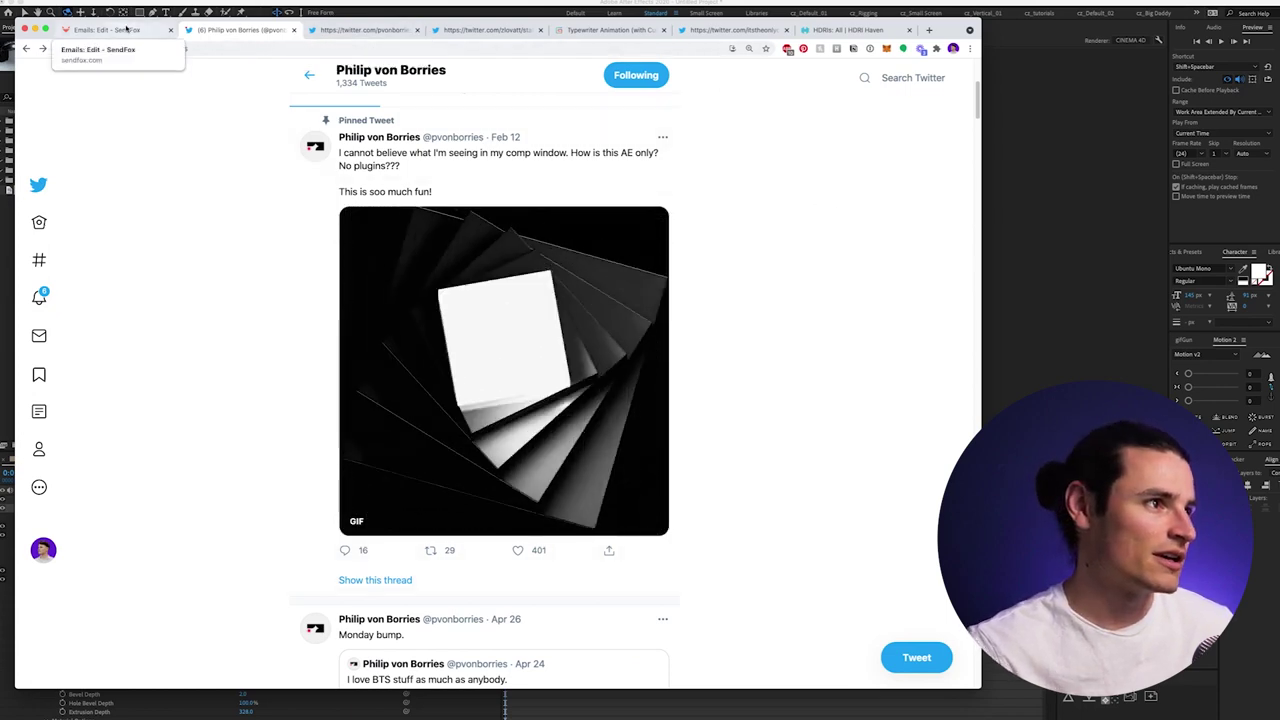
Step: Open the Key Stumbler announcement tweet and view the script author's profile
left_click(505, 30)
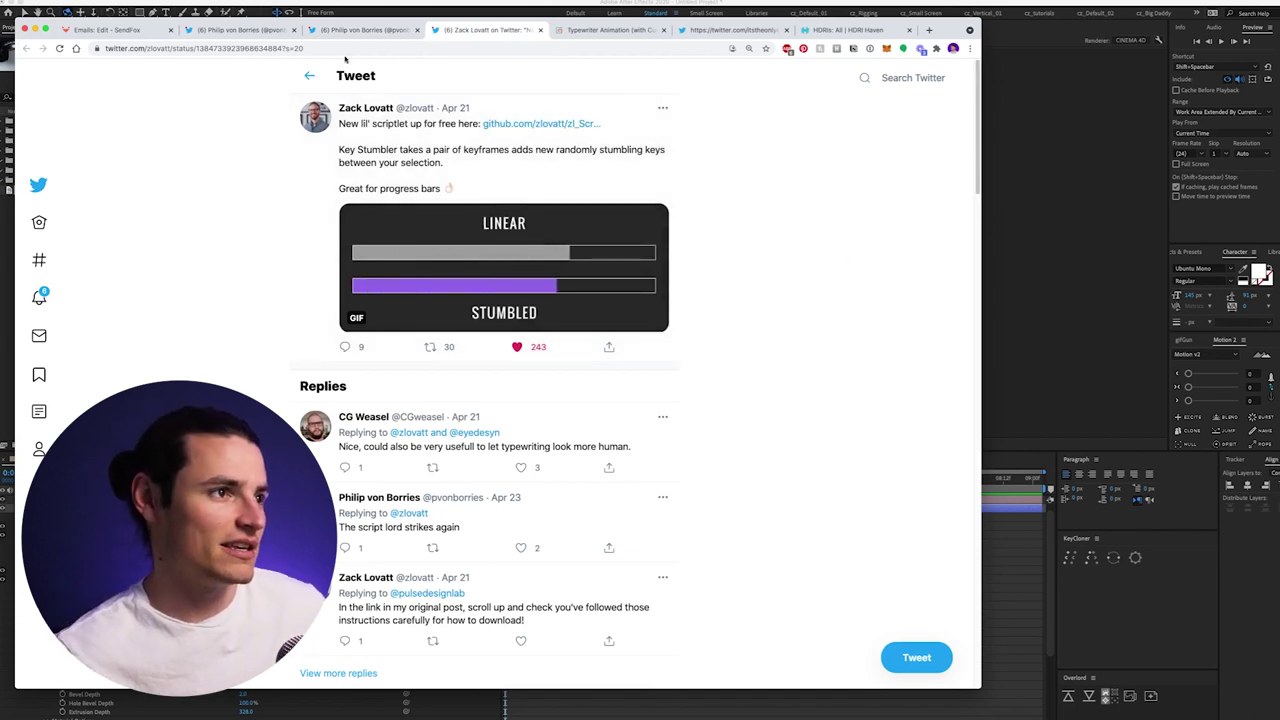
mouse_move(366, 110)
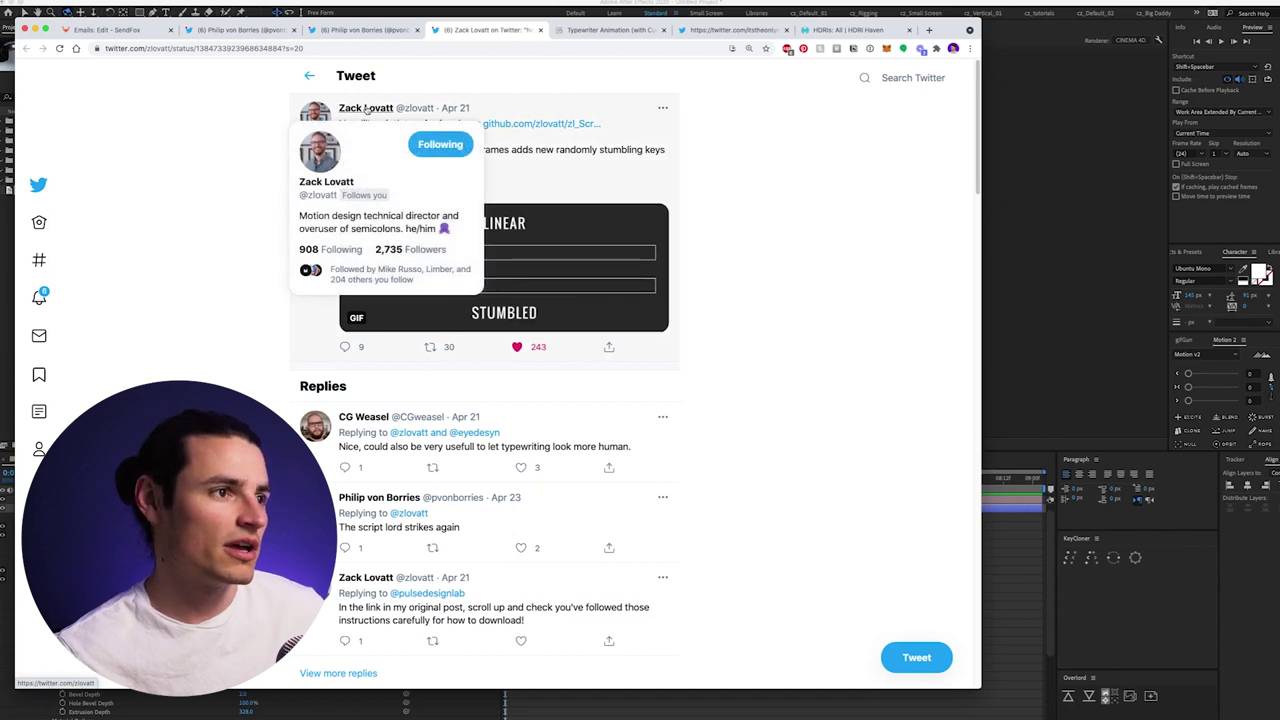
left_click(366, 108, "super")
left_click(527, 30)
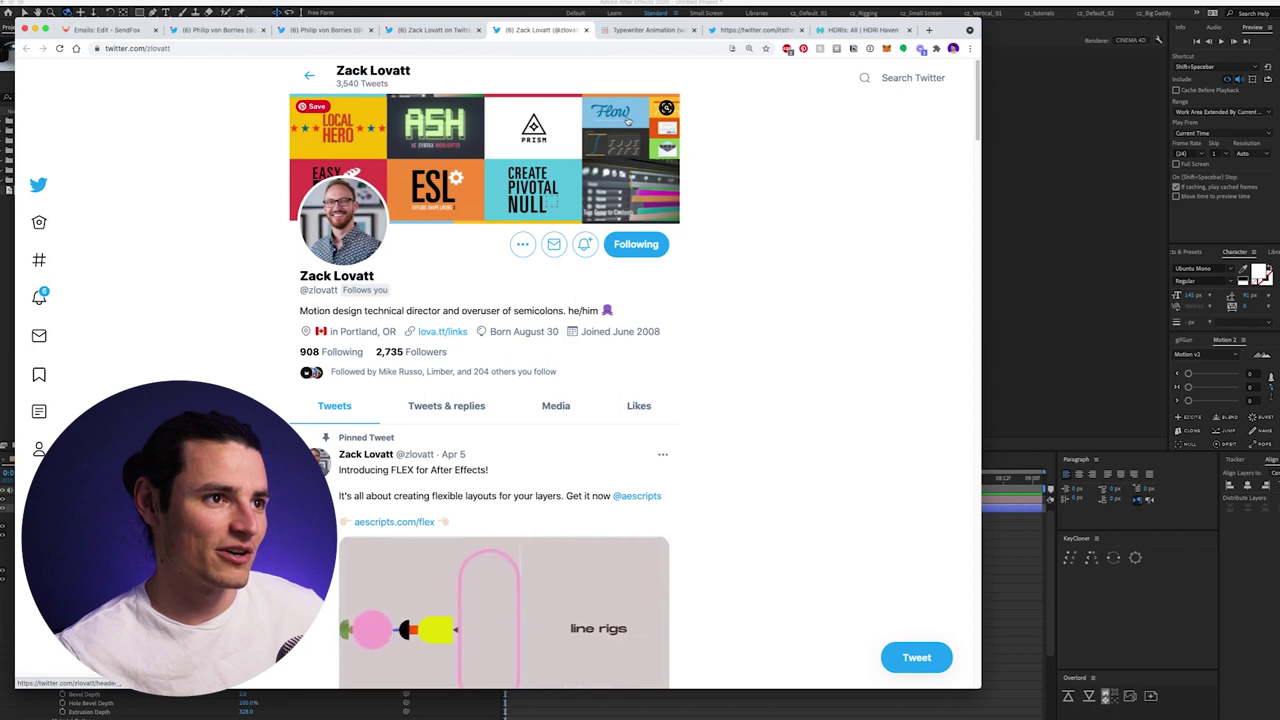
Step: Back on the tweet, open its GitHub link and view the Key Stumbler page
left_click(422, 30)
left_click(588, 123, "super")
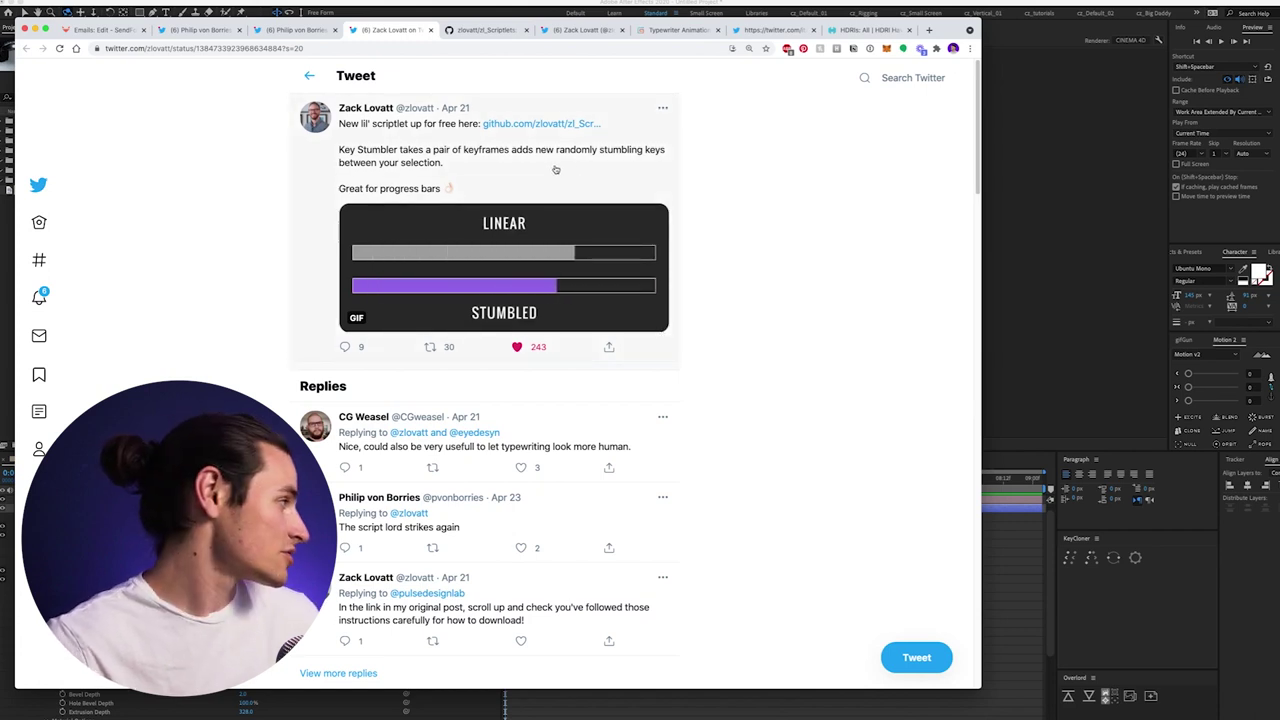
left_click(490, 29)
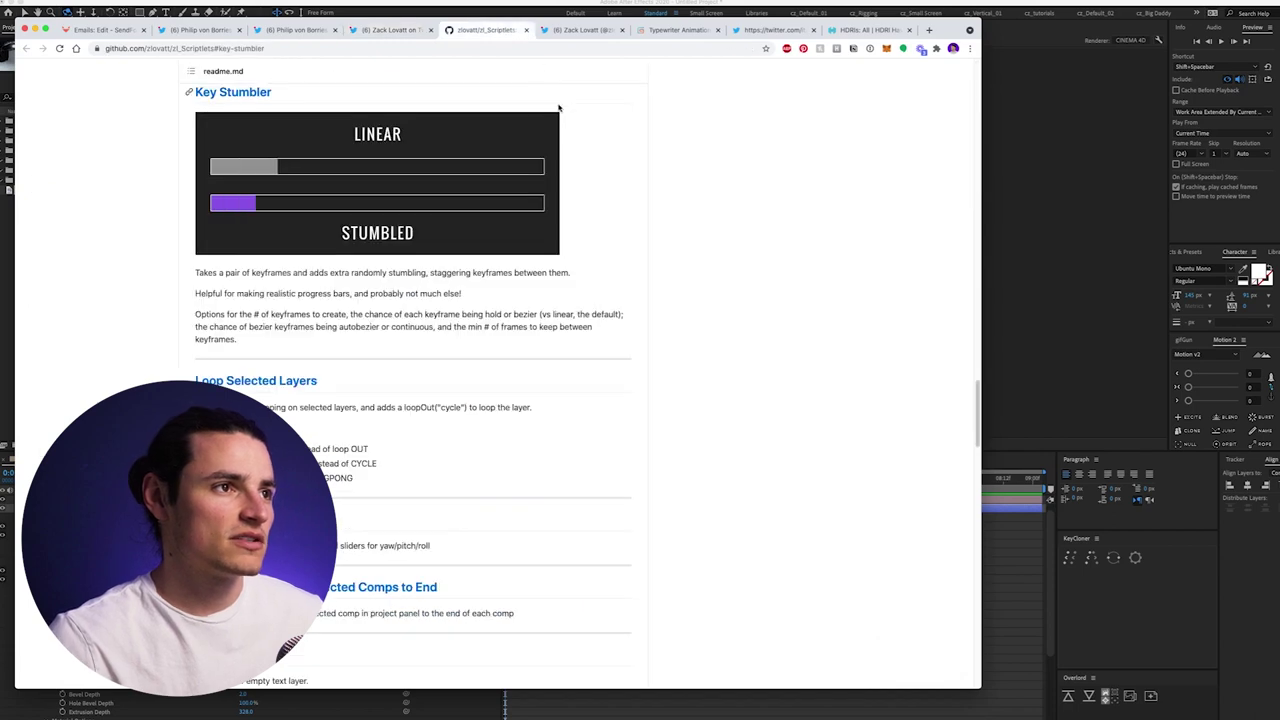
Step: Reopen the tweet's GitHub scriptlets link and close the older duplicate GitHub tab
left_click(390, 30)
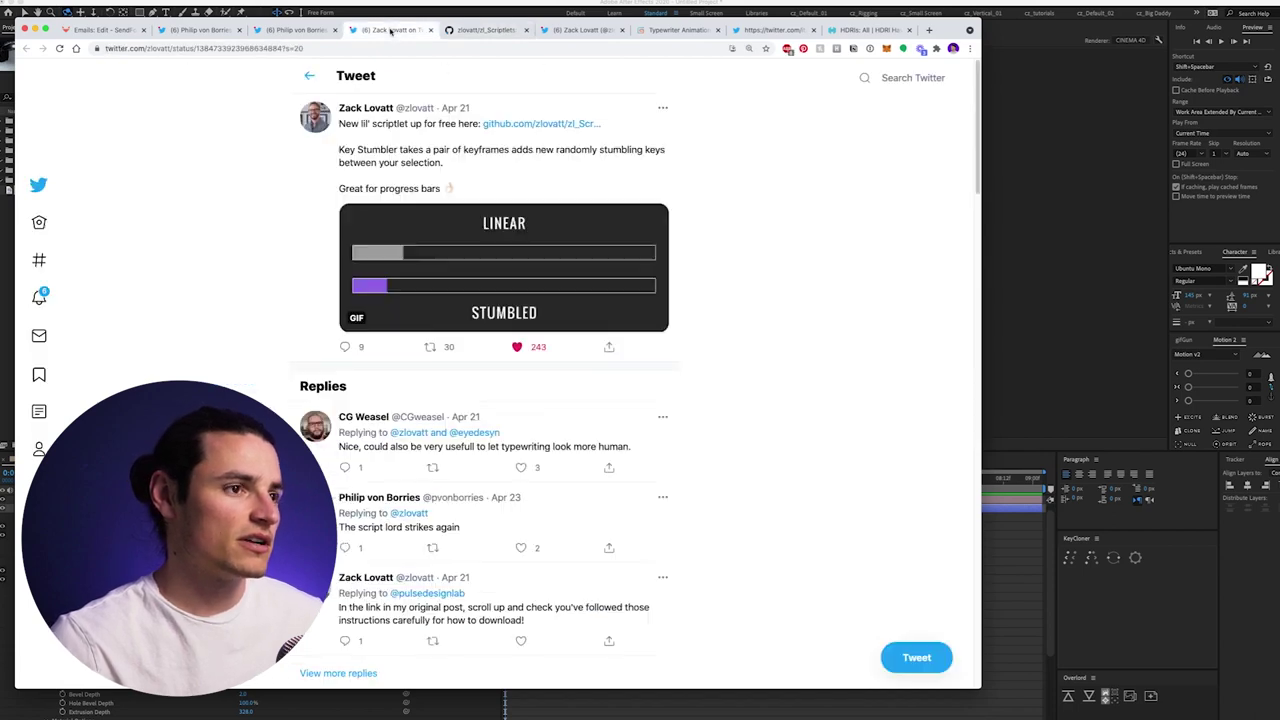
left_click(530, 124)
left_click(565, 30)
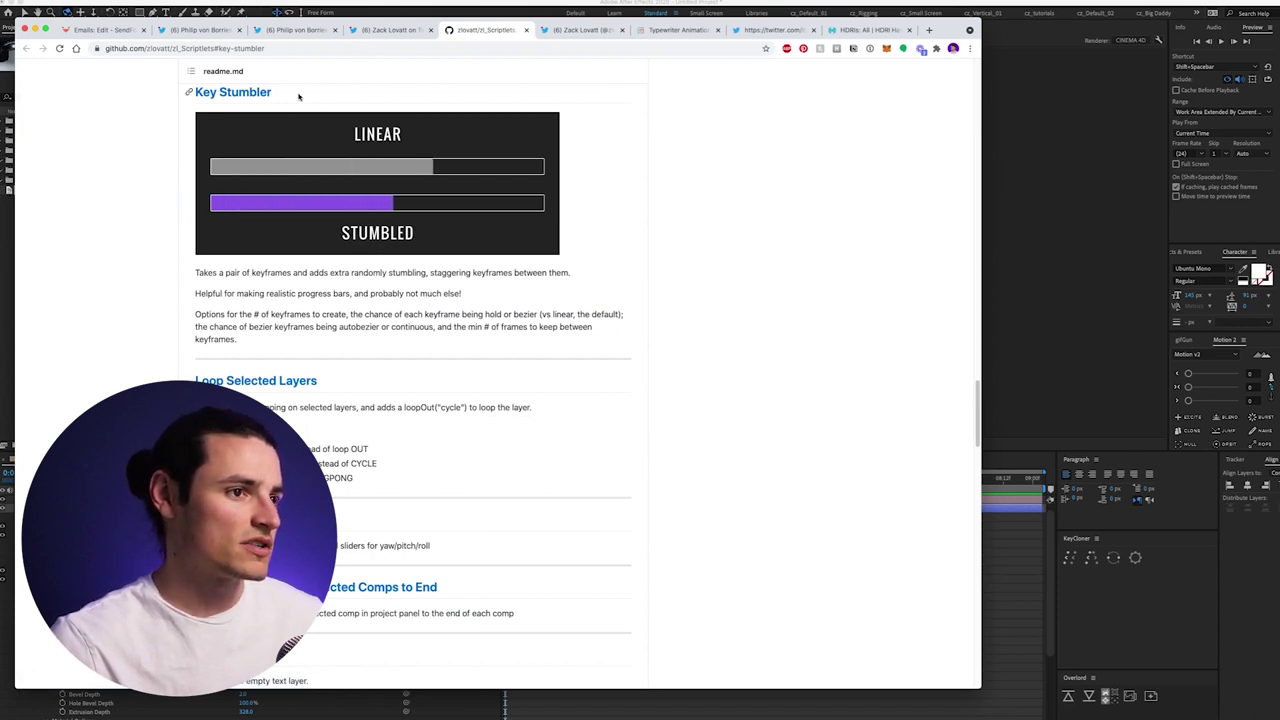
Step: Open Key Stumbler.jsx in the zl_Scriptlets repository and view it as Raw text
scroll(260, 140, "up", 1)
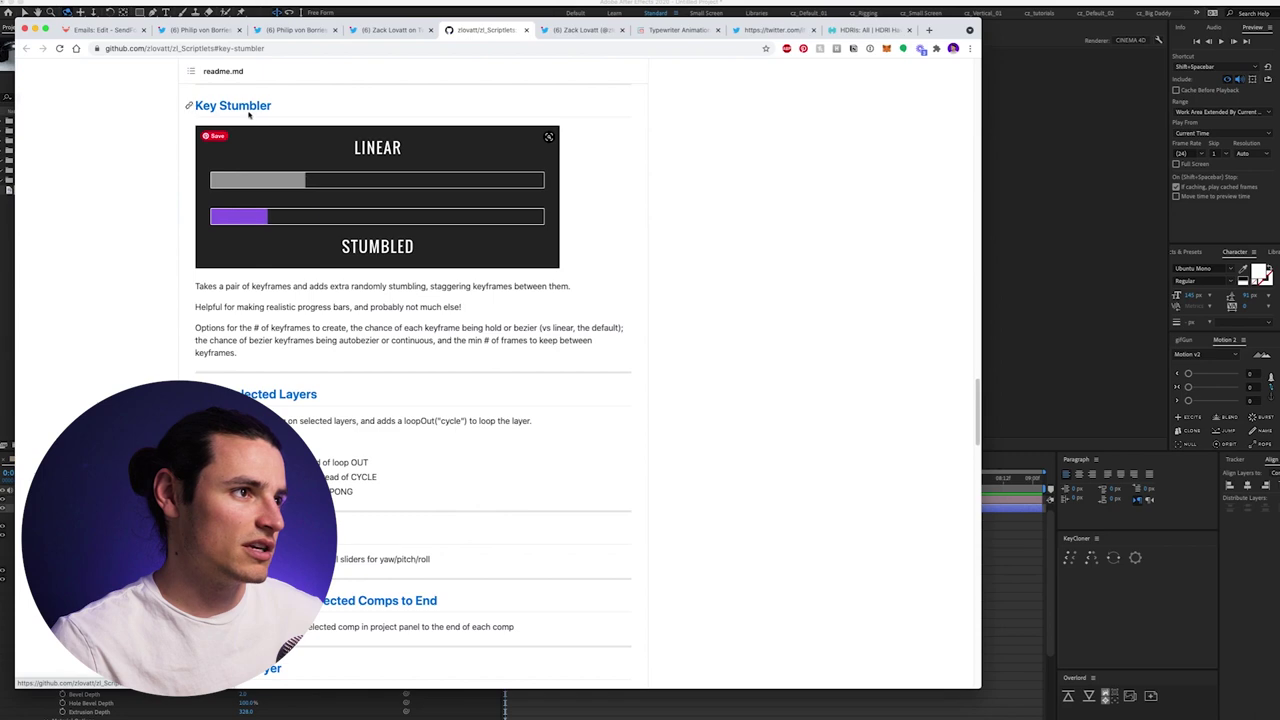
left_click(250, 106)
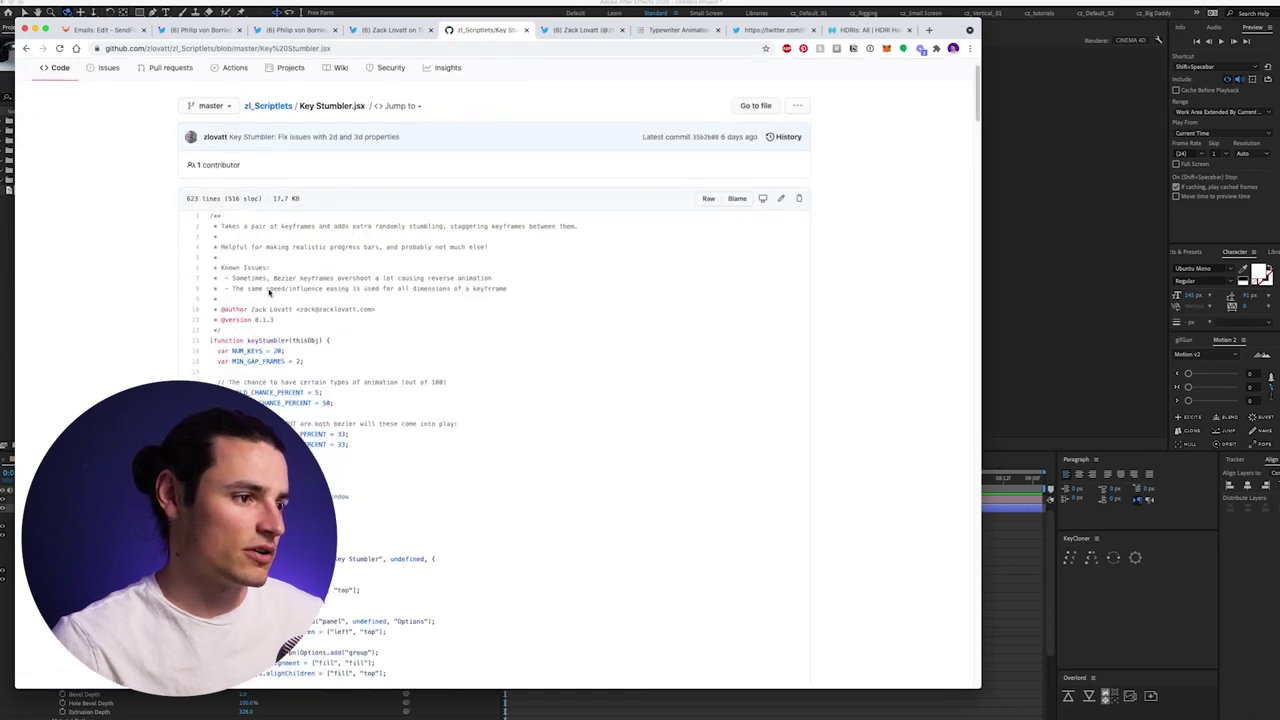
scroll(450, 400, "down", 10)
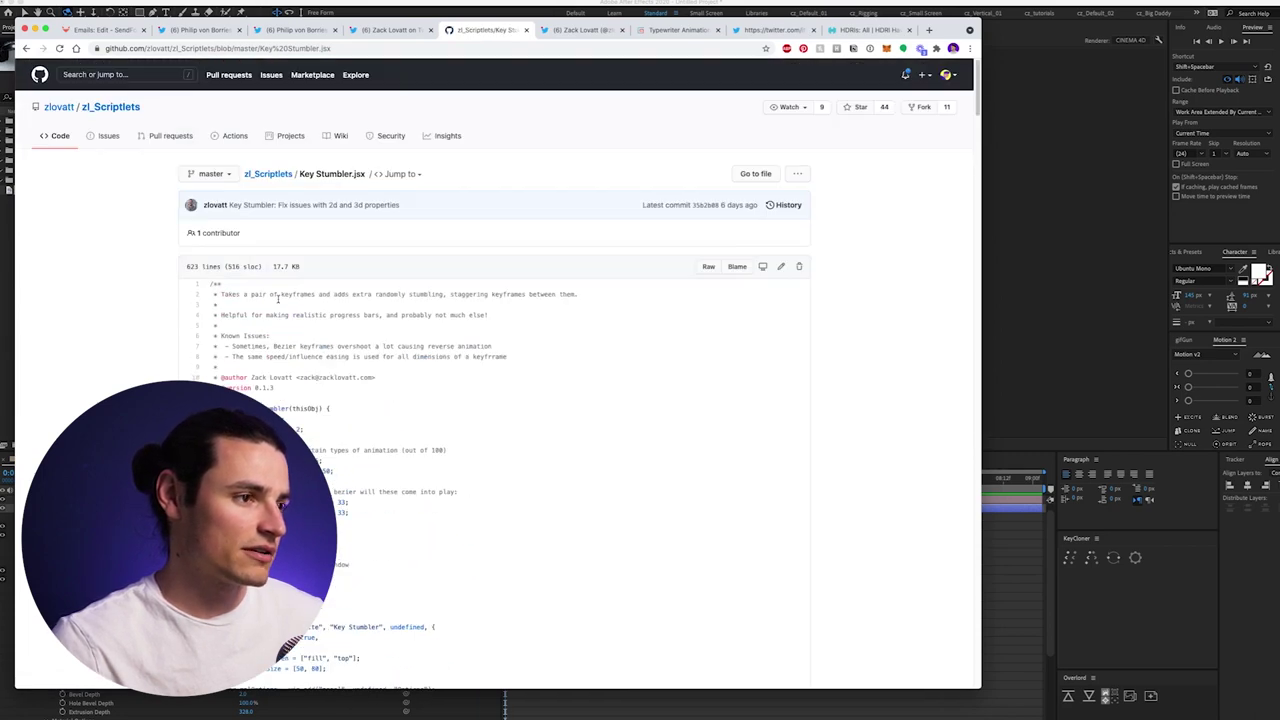
scroll(278, 298, "down", 2)
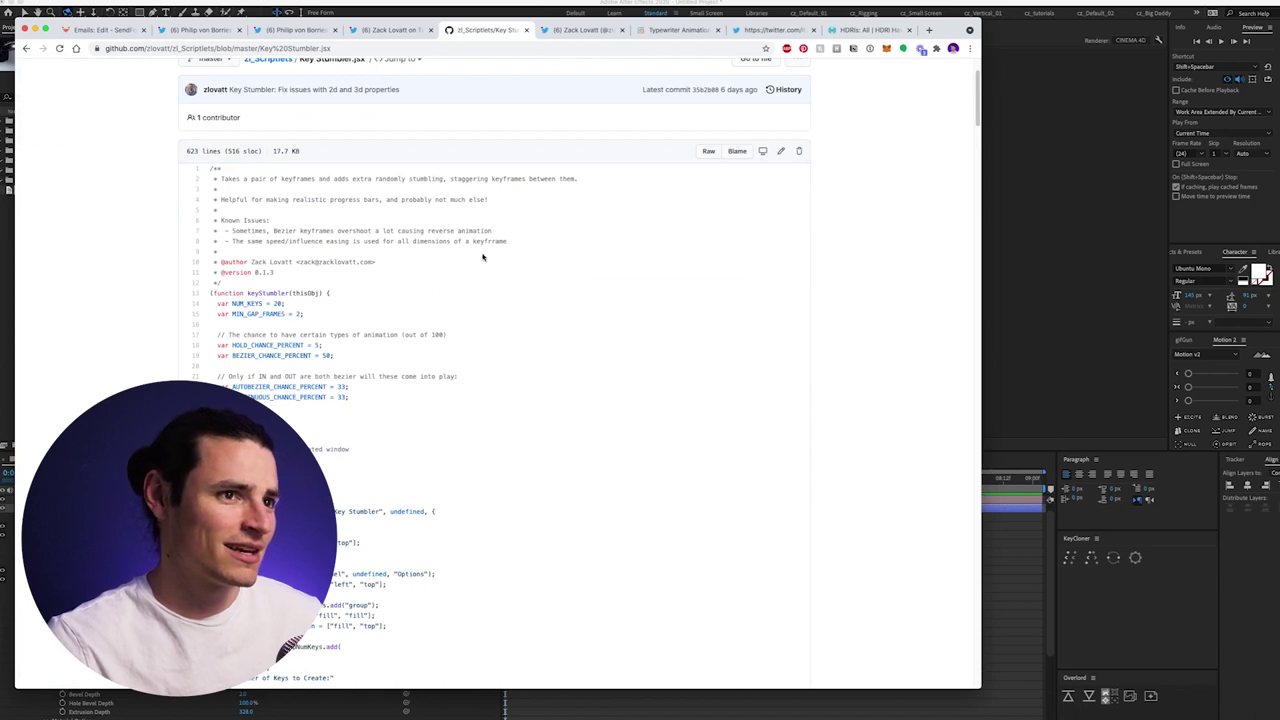
left_click(705, 152)
left_click_drag(372, 48, 334, 47)
left_click(380, 163)
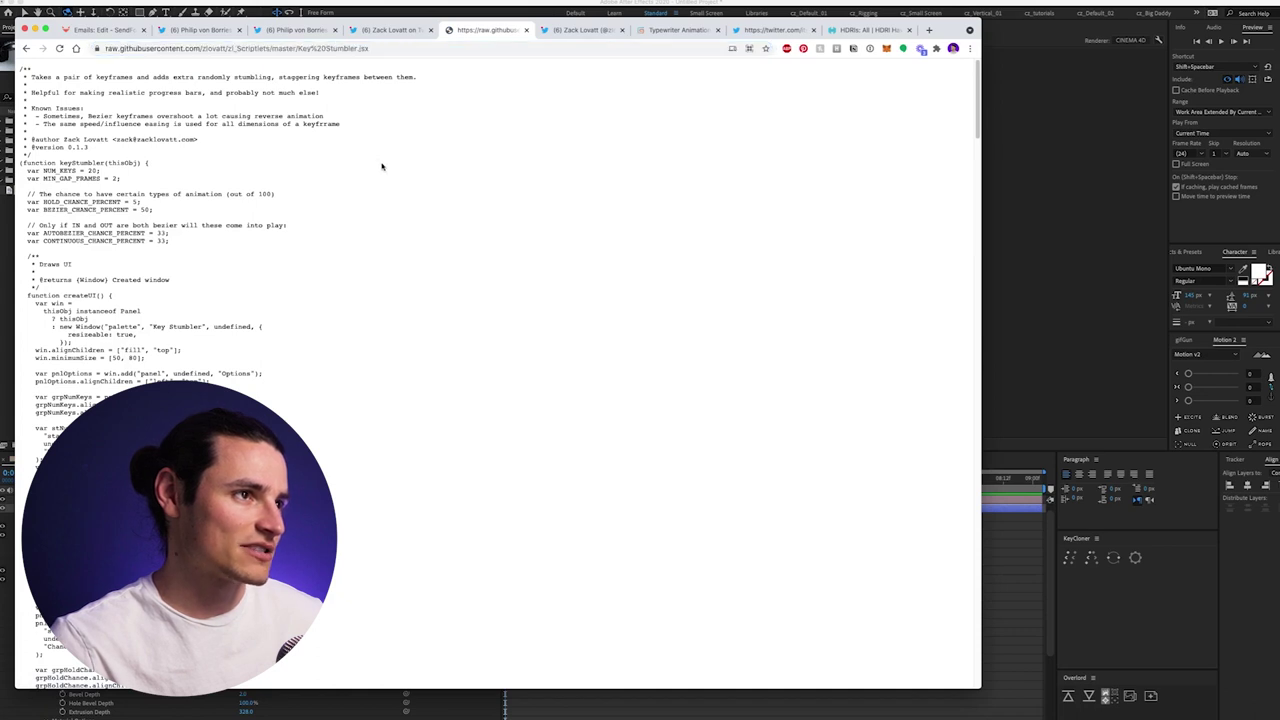
Step: Save the raw page, browsing to Applications > Adobe After Effects 2020 > Scripts
right_click(346, 161)
left_click(392, 202)
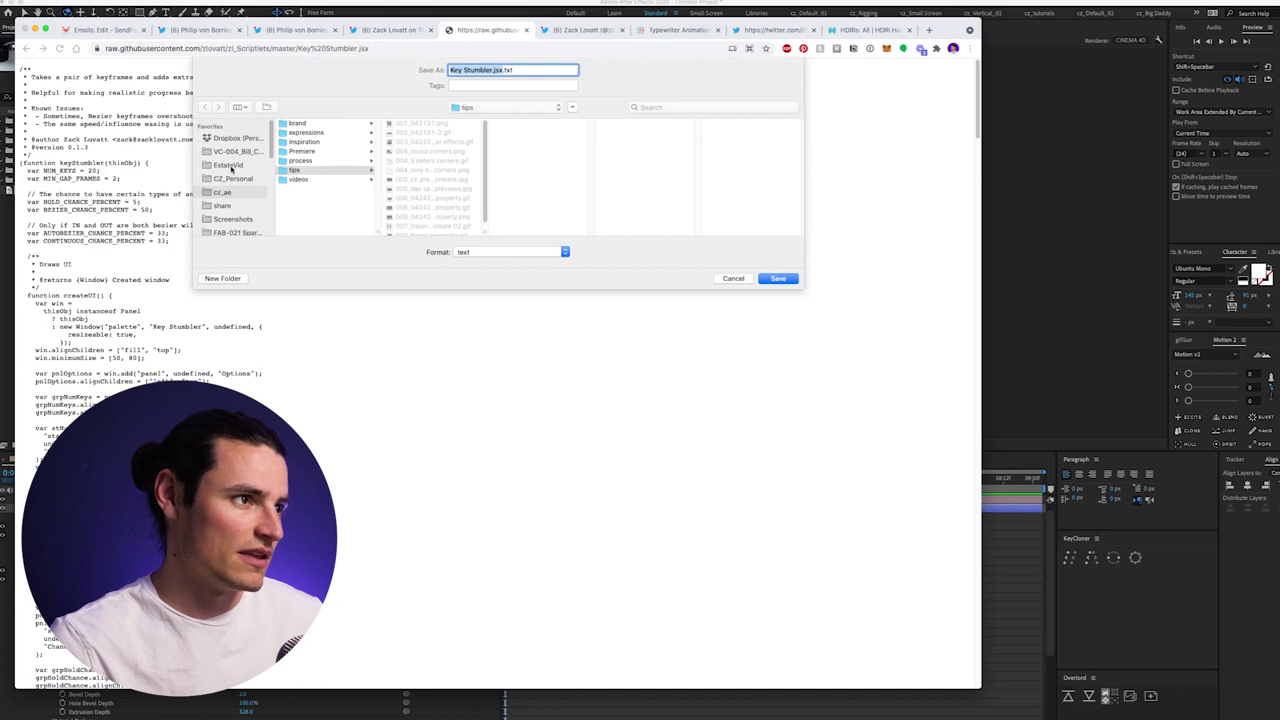
scroll(235, 160, "down", 5)
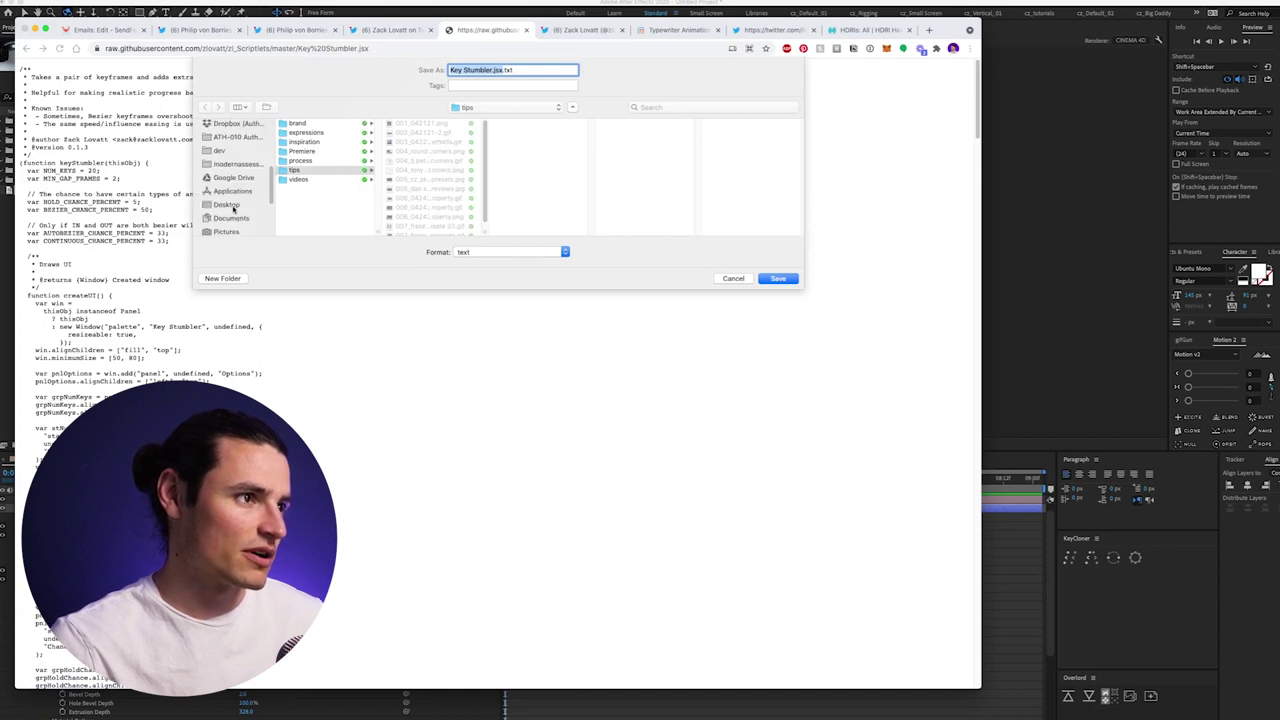
left_click(233, 191)
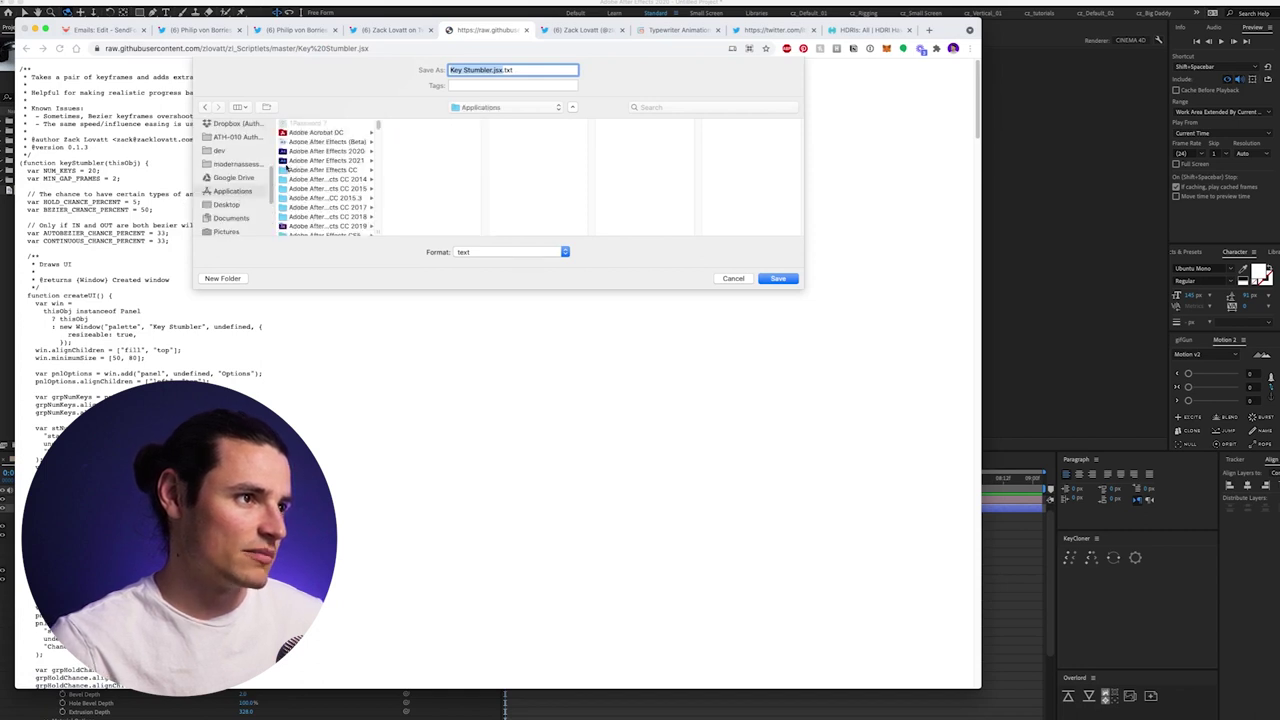
left_click(341, 152)
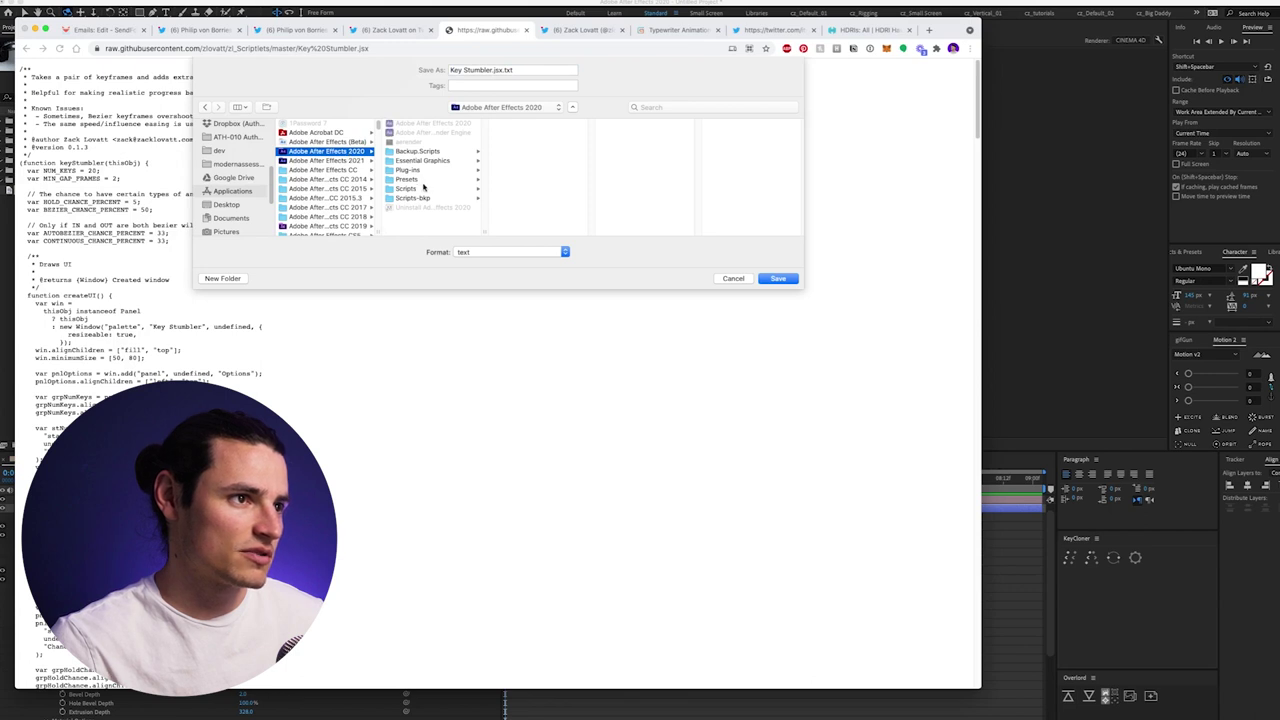
left_click(424, 188)
scroll(540, 180, "down", 5)
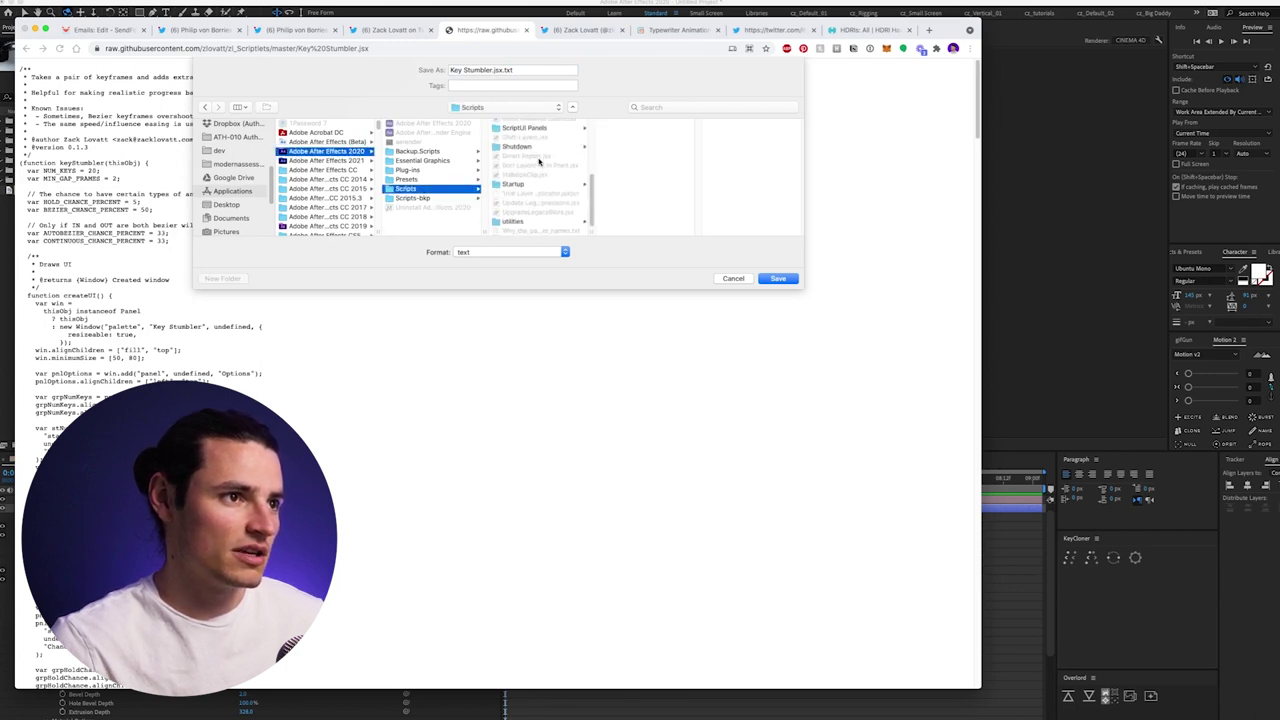
scroll(537, 155, "up", 2)
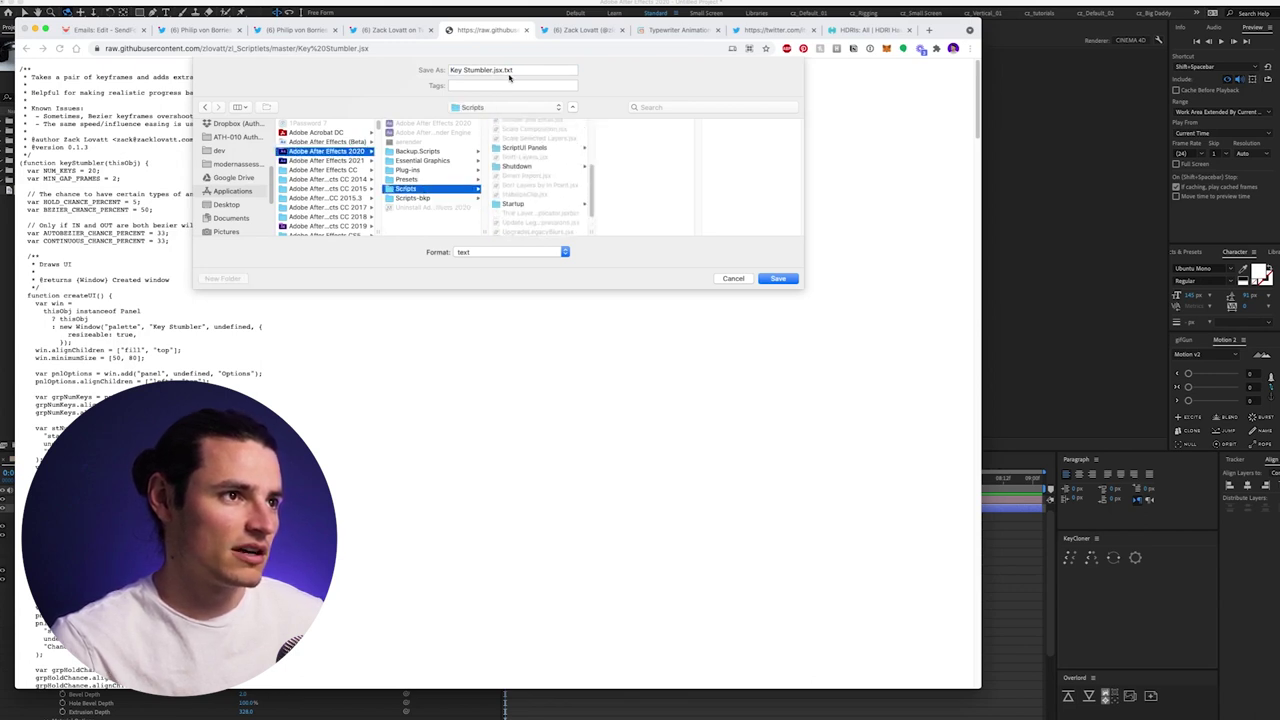
Step: Name the file Key Stumbler.jsx without .txt, set Format to All Files, and save
left_click(520, 70)
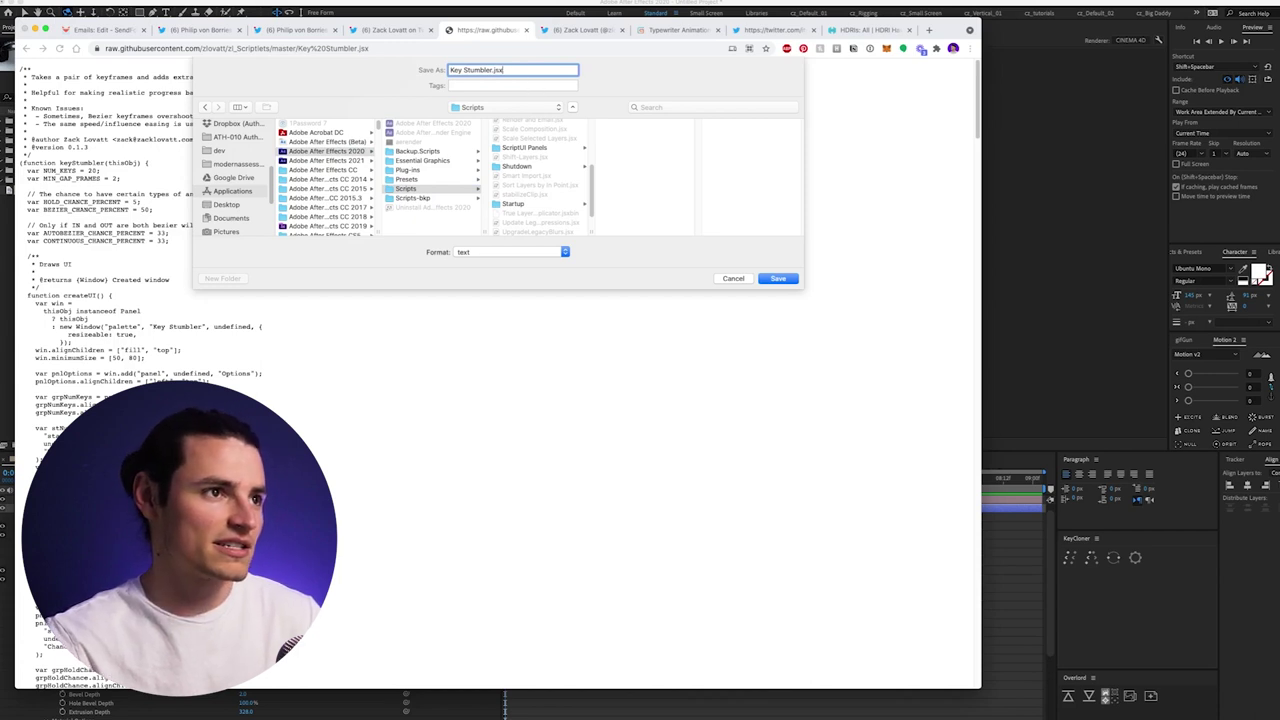
left_click(512, 252)
left_click(533, 264)
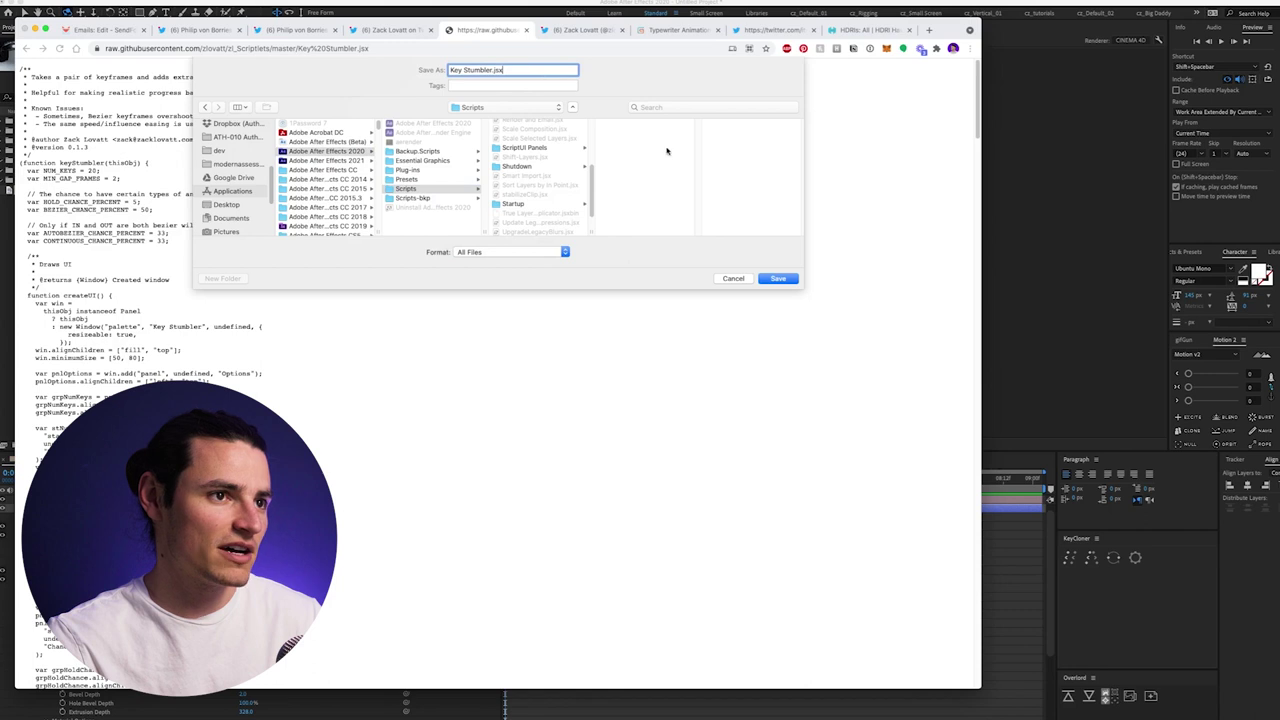
left_click(780, 279)
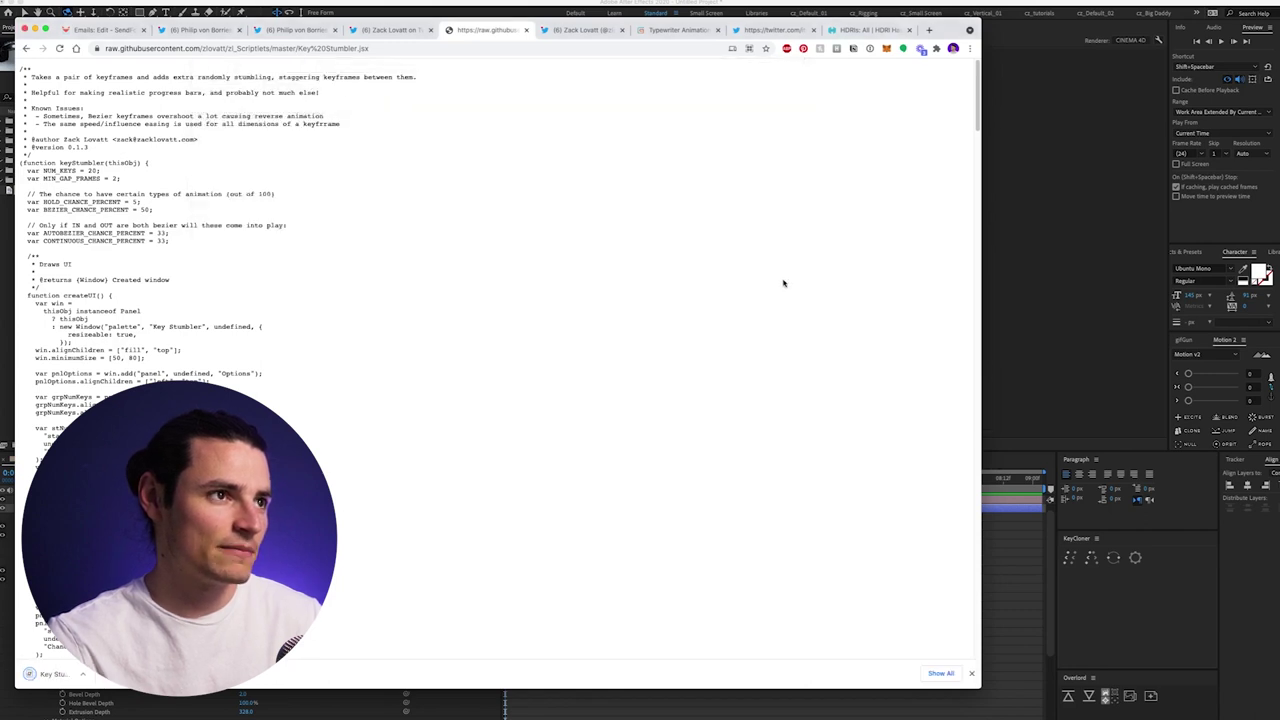
left_click(1010, 8)
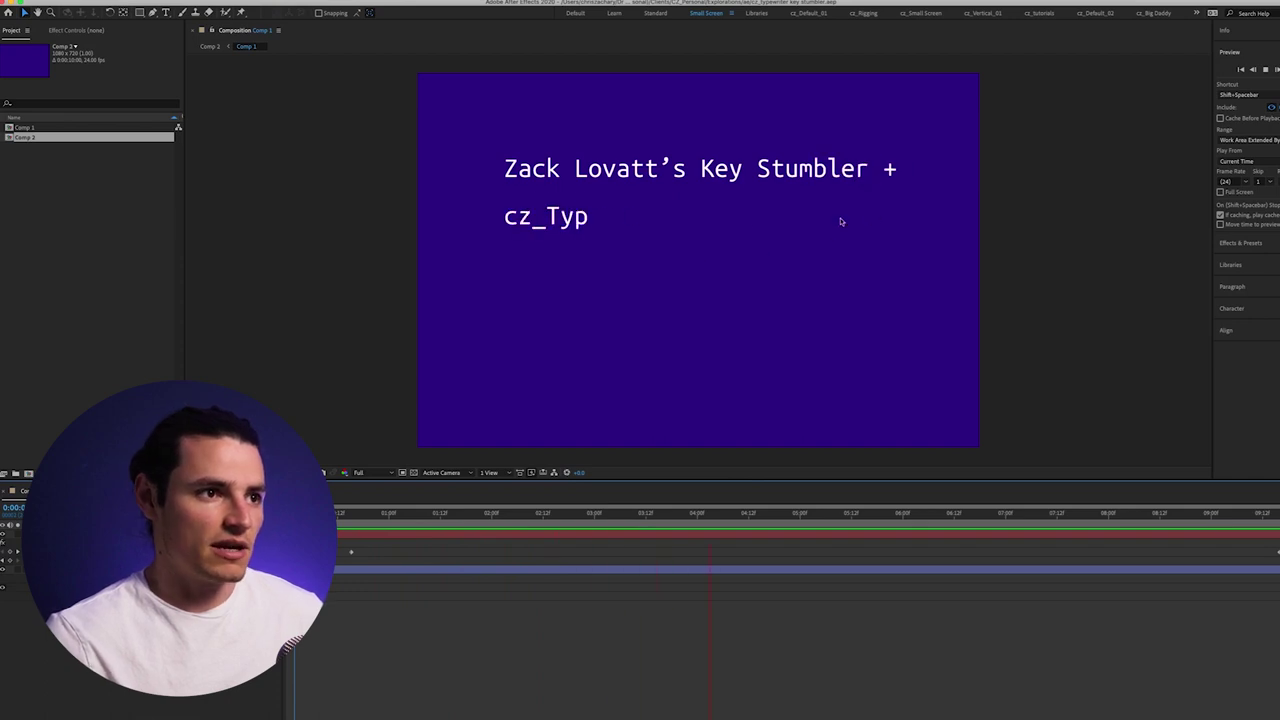
Step: Scrub through the typewriter text animation and show the text layer in the Graph Editor (Shift+F3)
left_click_drag(953, 514, 830, 530)
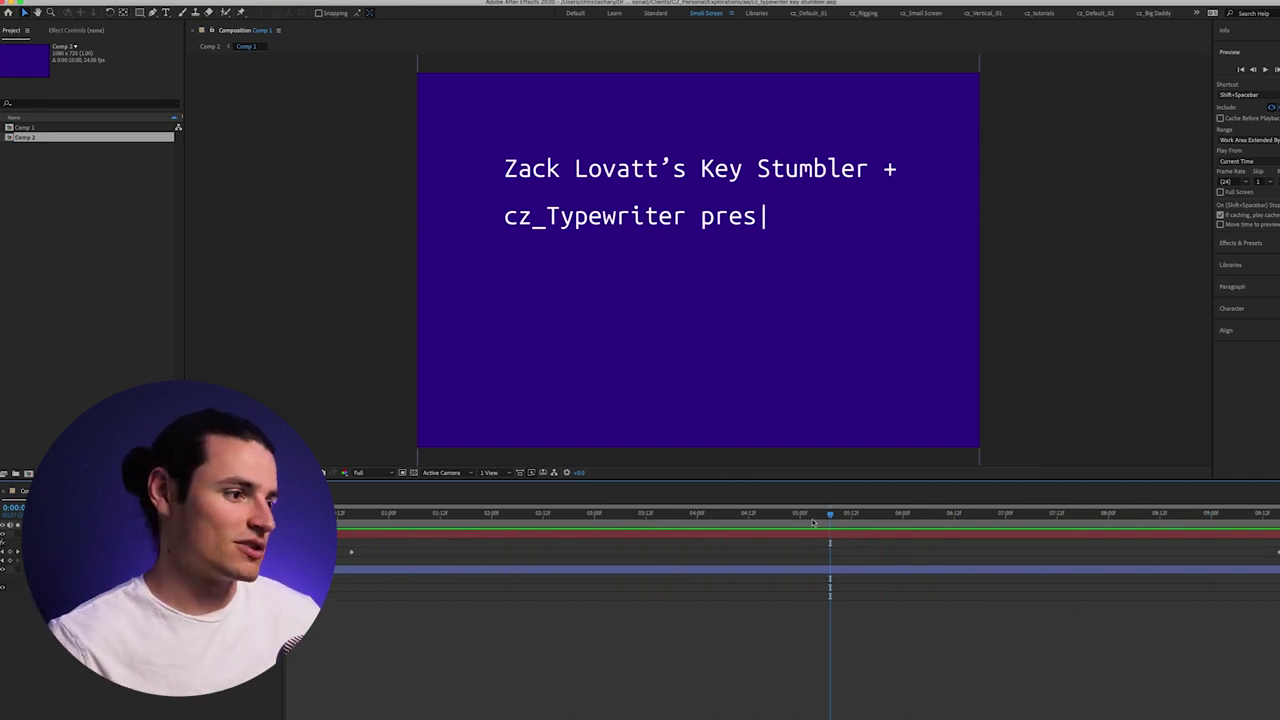
left_click_drag(820, 516, 386, 590)
right_click(390, 589)
key("Escape")
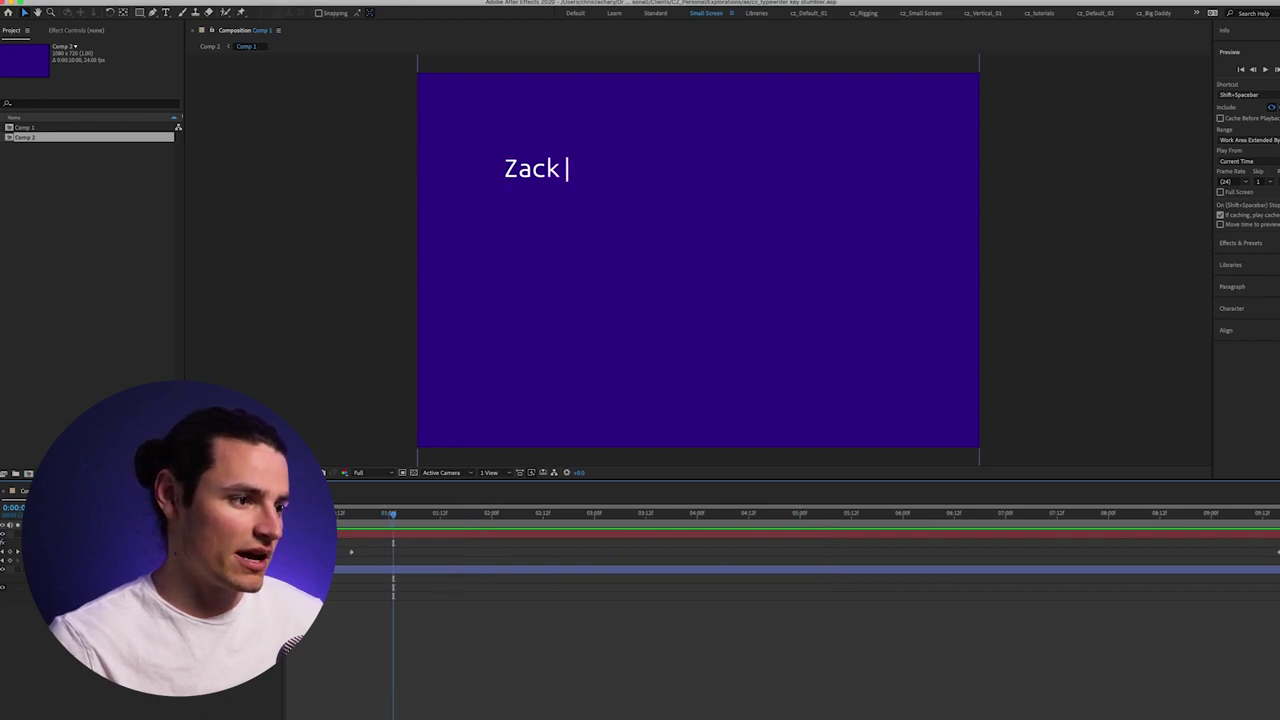
key("shift+F3")
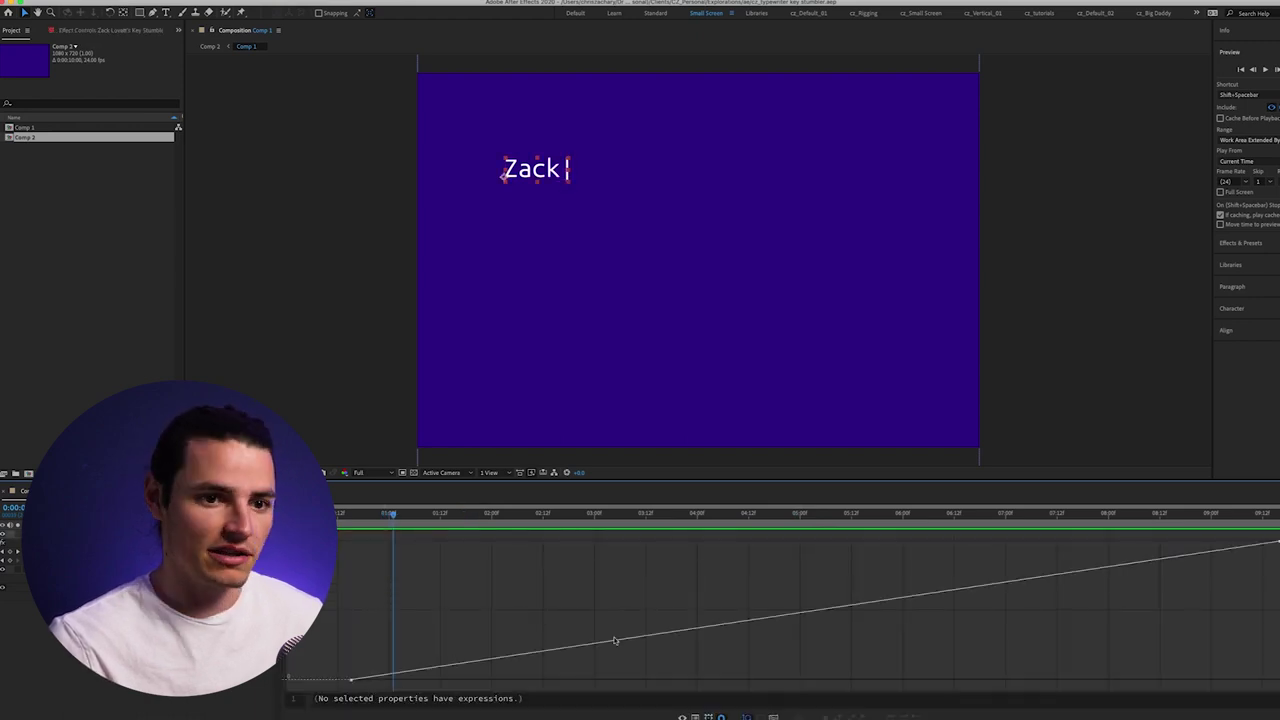
left_click_drag(497, 526, 1188, 531)
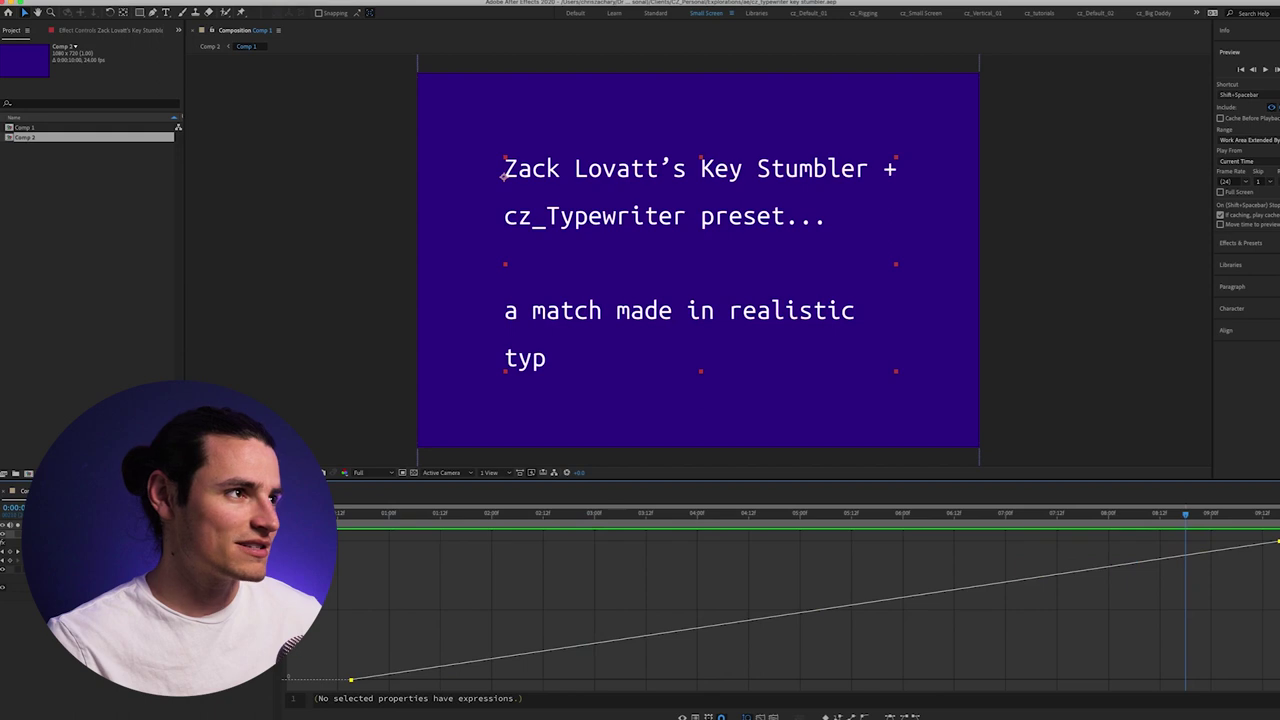
Step: Run Key Stumbler.jsx from the After Effects Scripts folder via File > Scripts > Run Script File
left_click(92, 0)
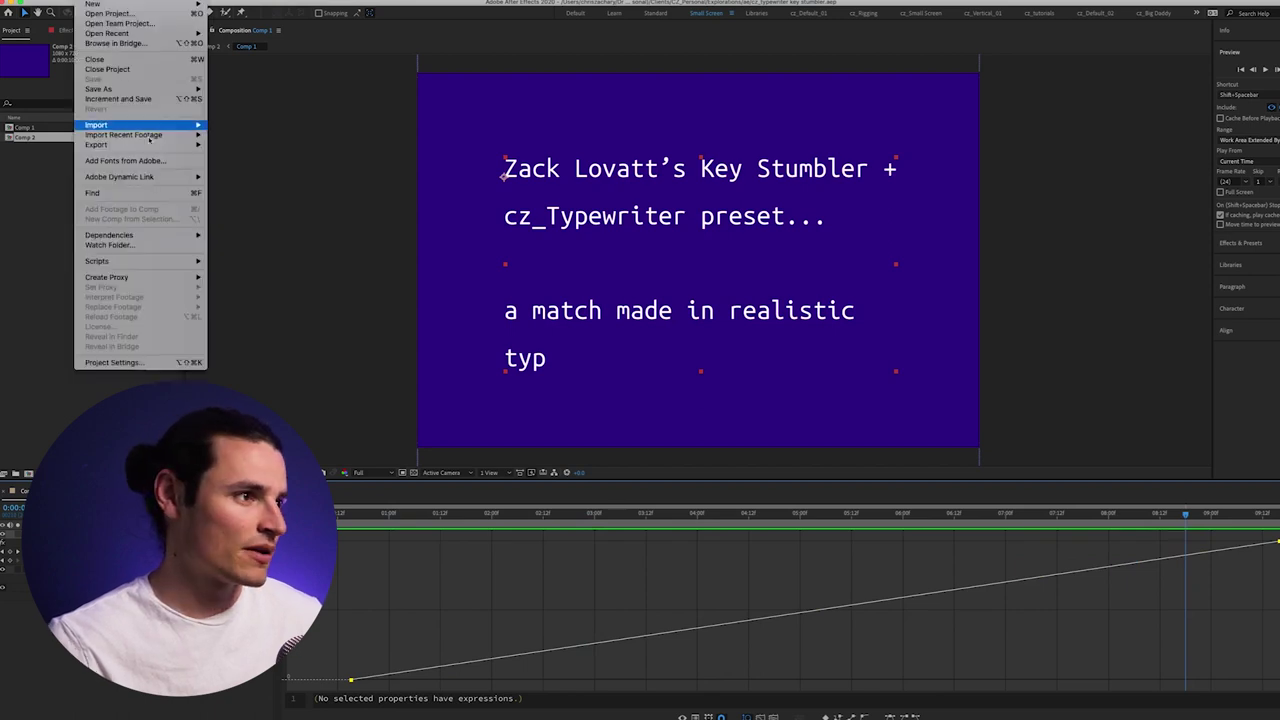
mouse_move(175, 262)
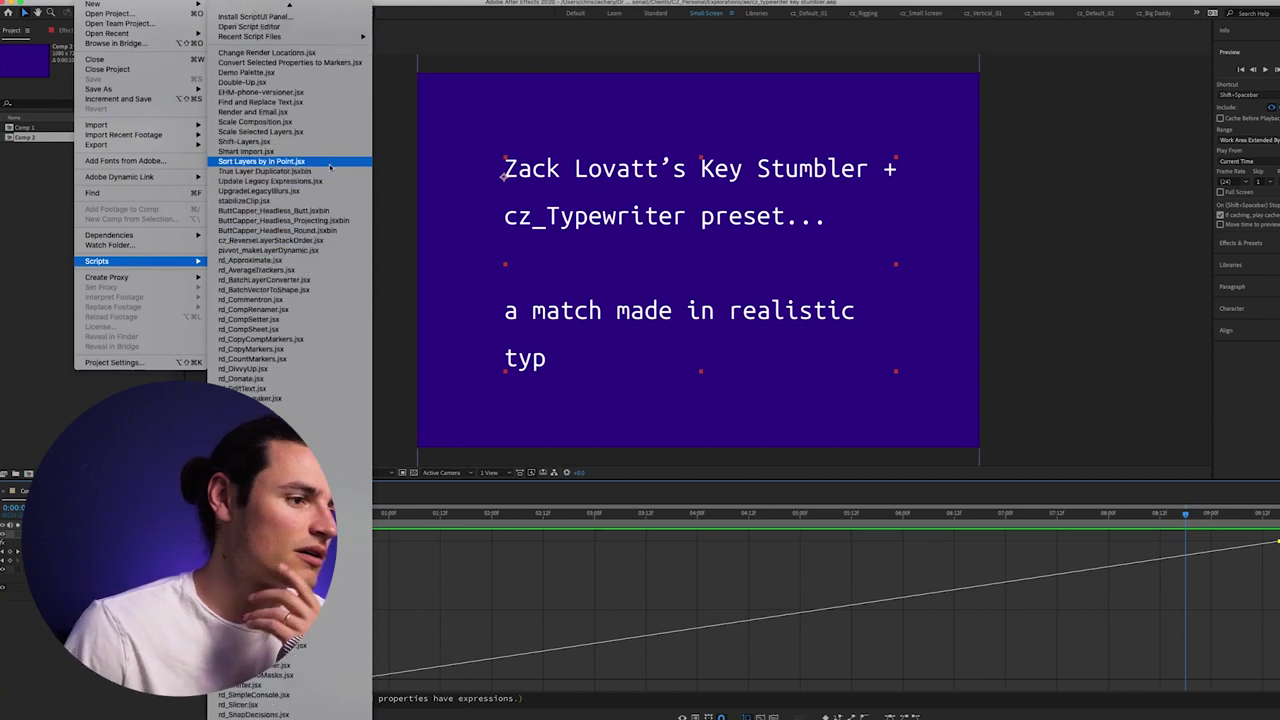
left_click(290, 191)
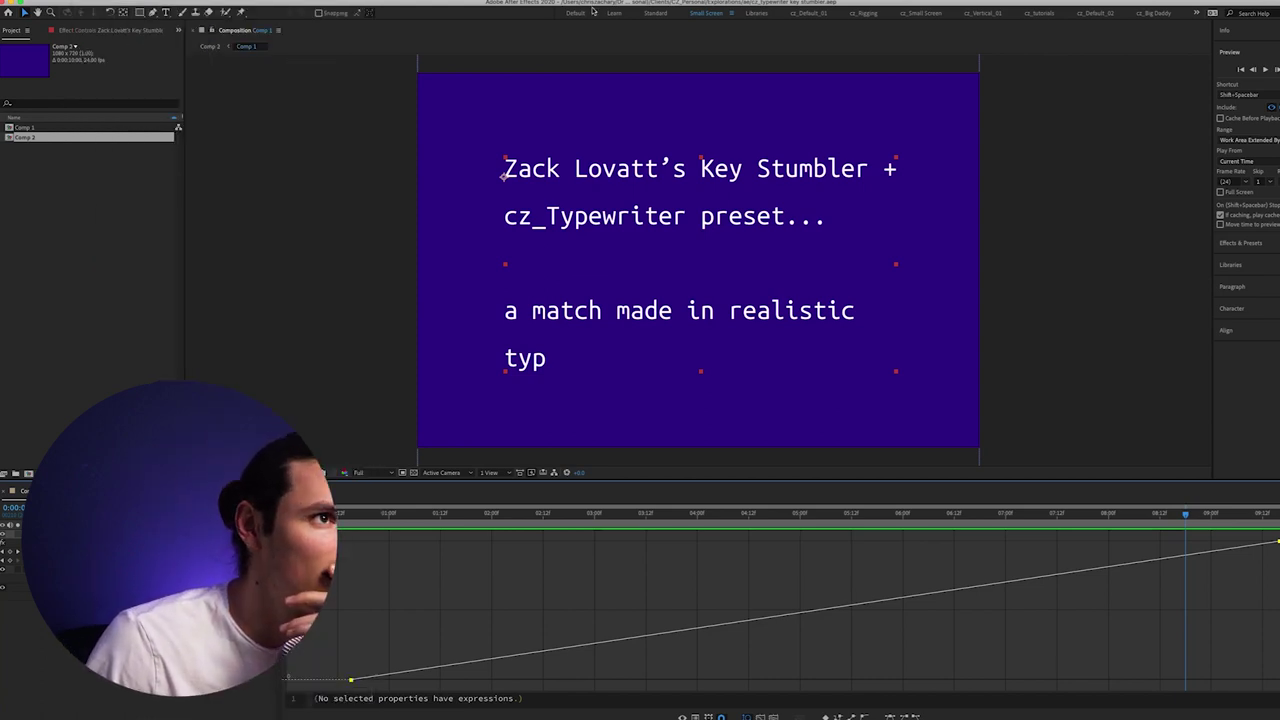
left_click(320, 0)
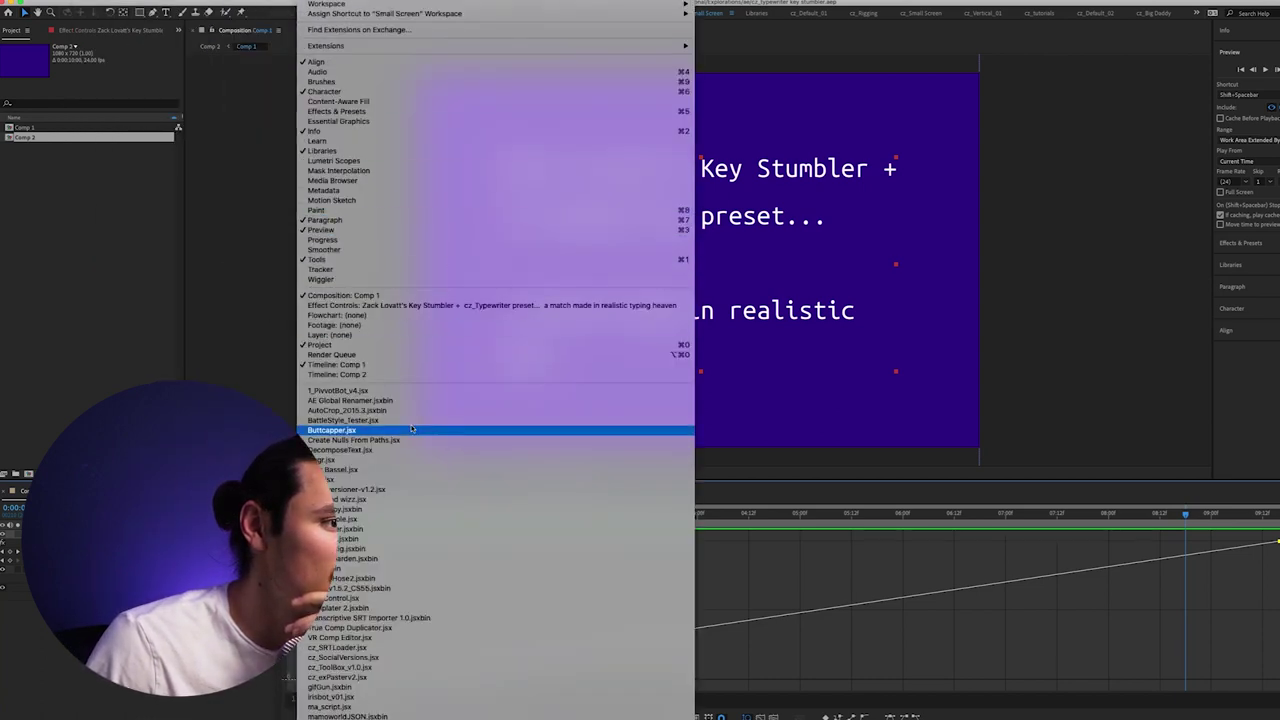
mouse_move(92, 3)
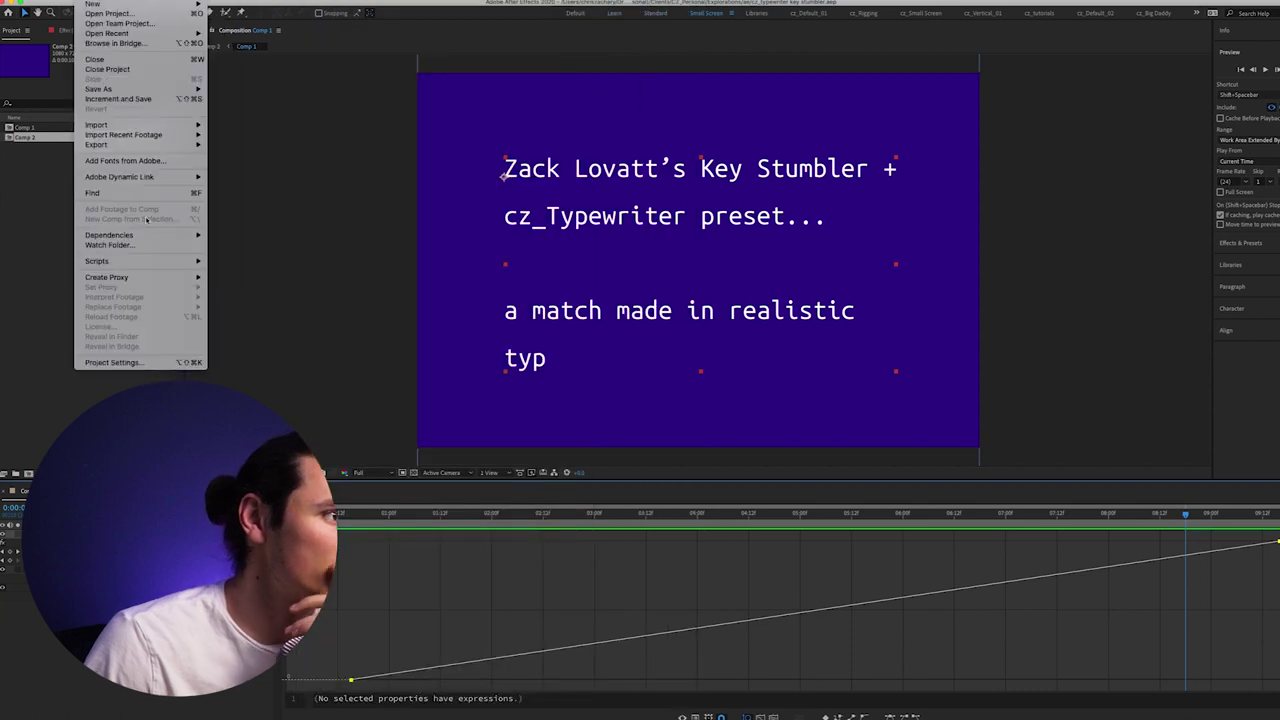
mouse_move(166, 262)
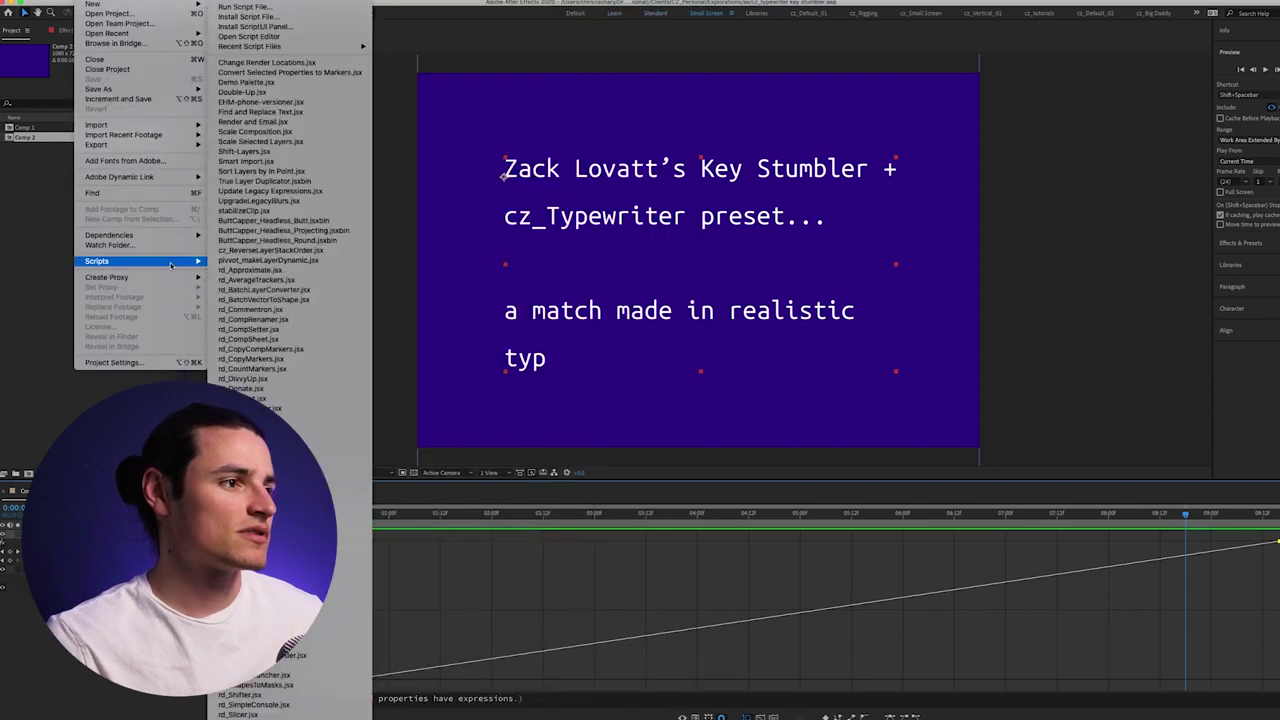
left_click(245, 7)
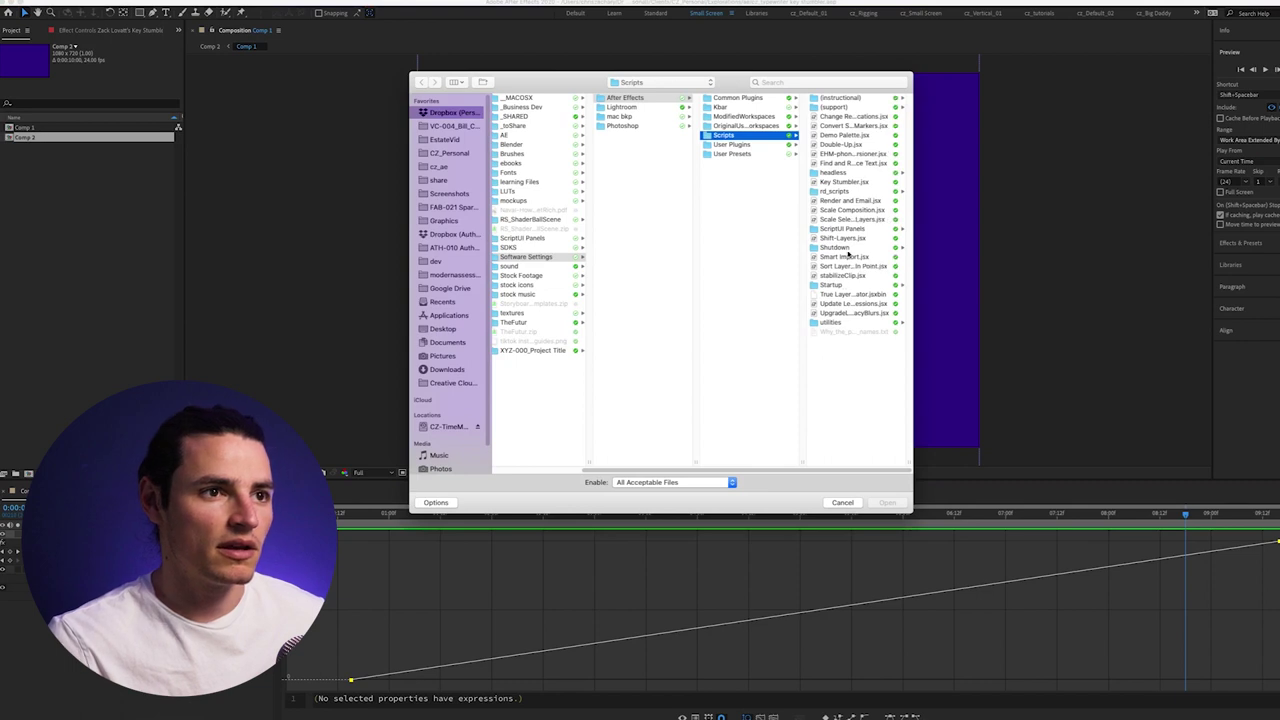
left_click(829, 183)
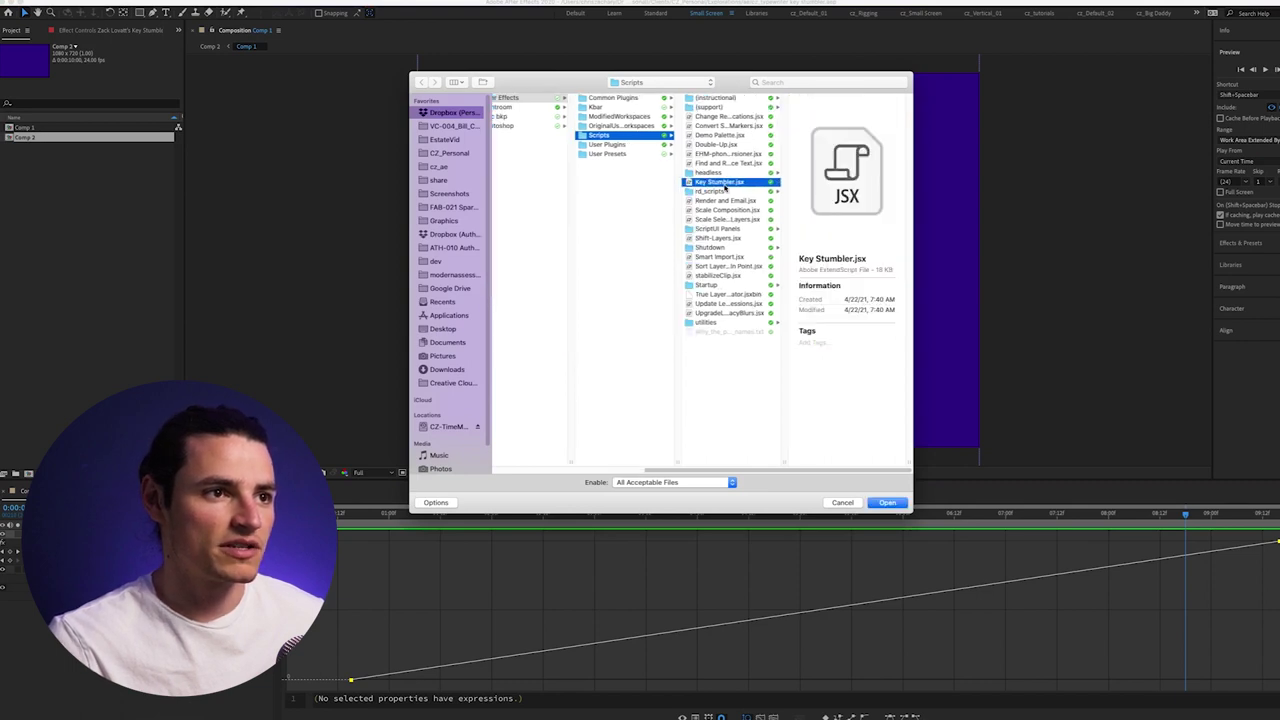
left_click(888, 503)
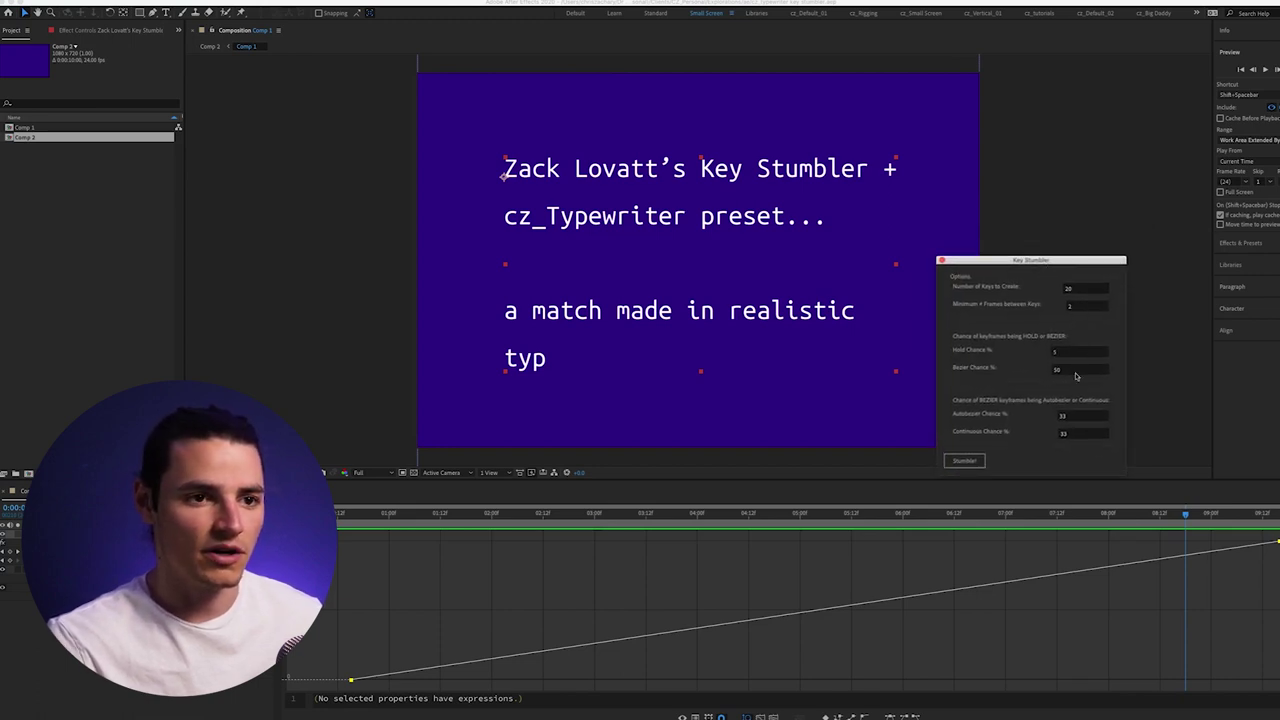
Step: Apply Stumble! to add 20 random keys, preview from the start, then return to the Chrome tweet
left_click(961, 464)
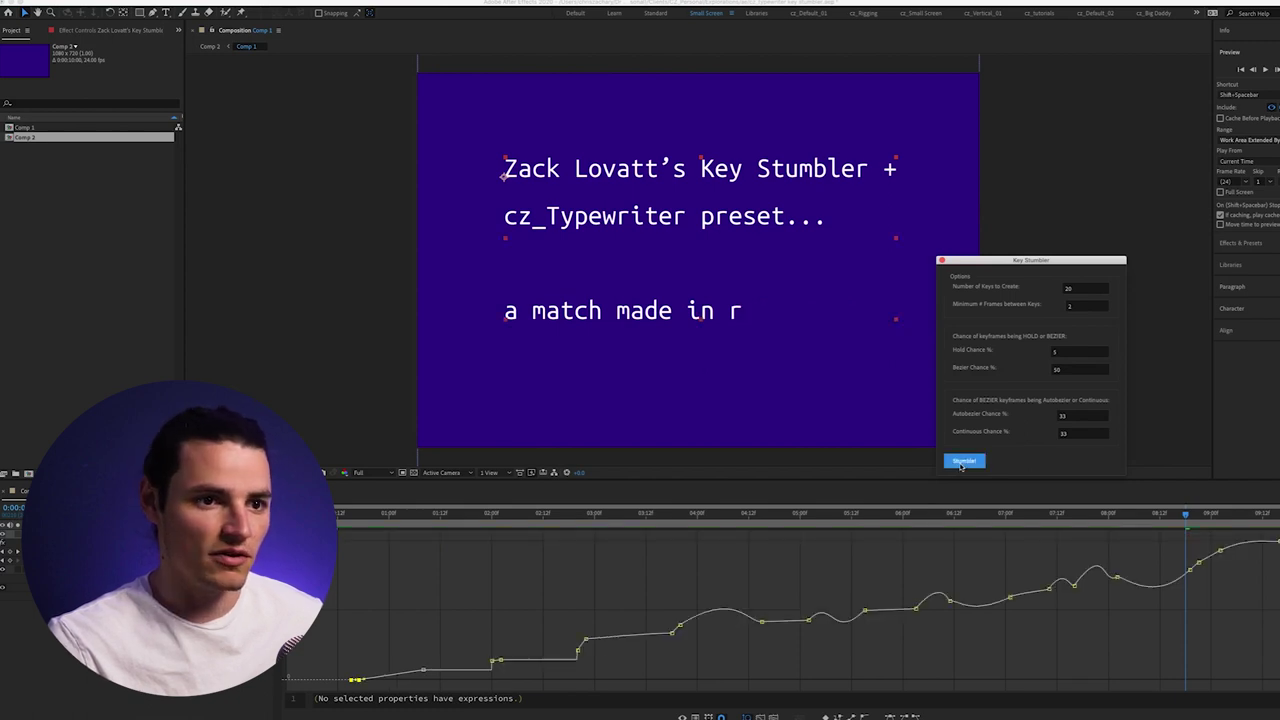
left_click_drag(768, 523, 344, 582)
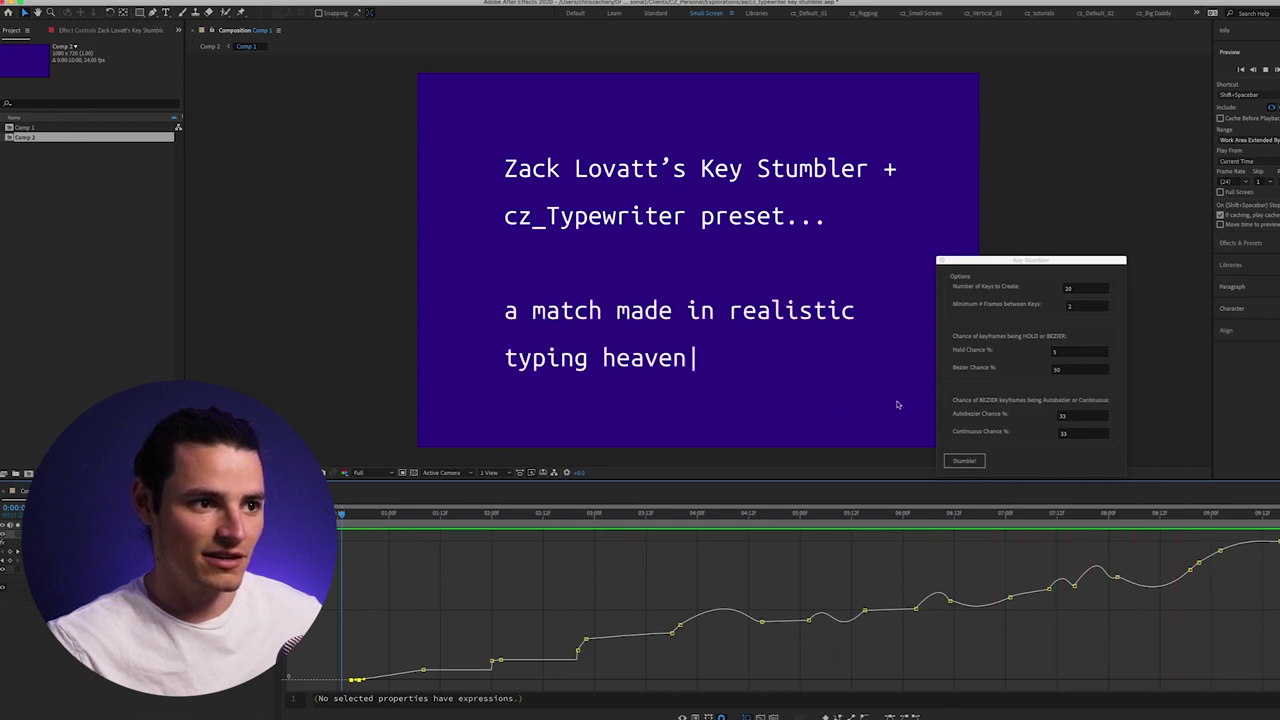
key("space")
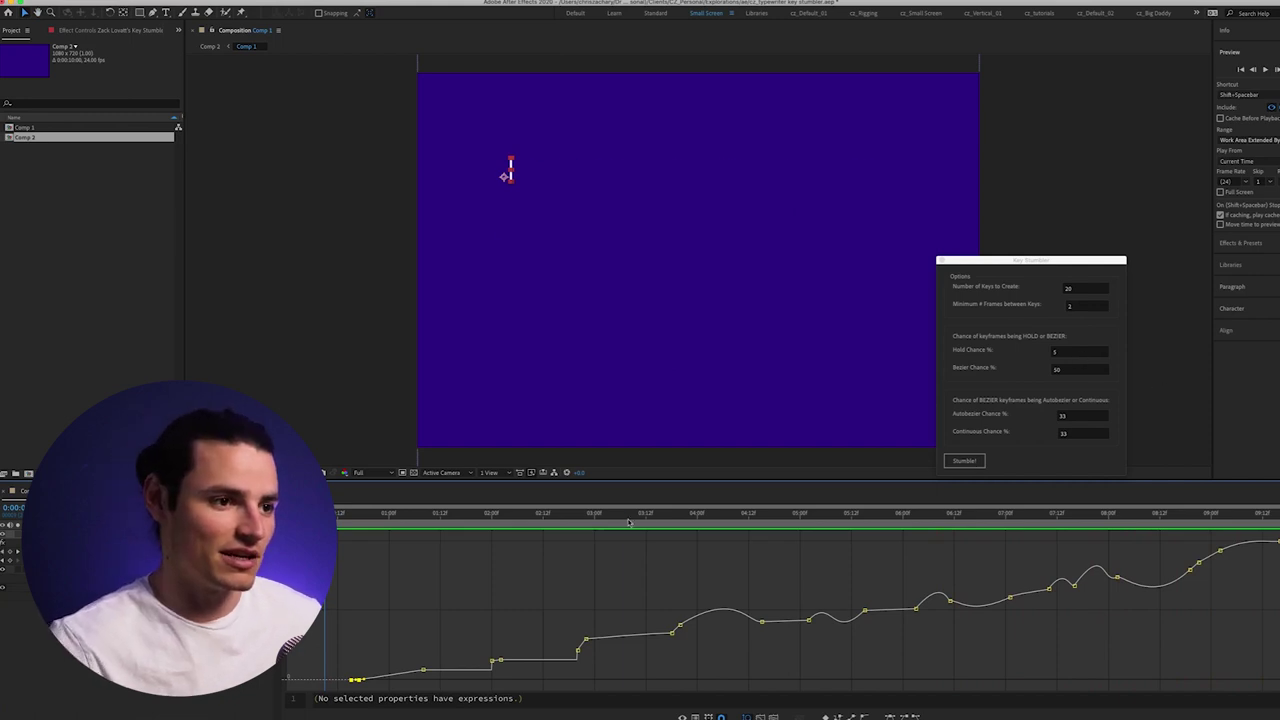
key("space")
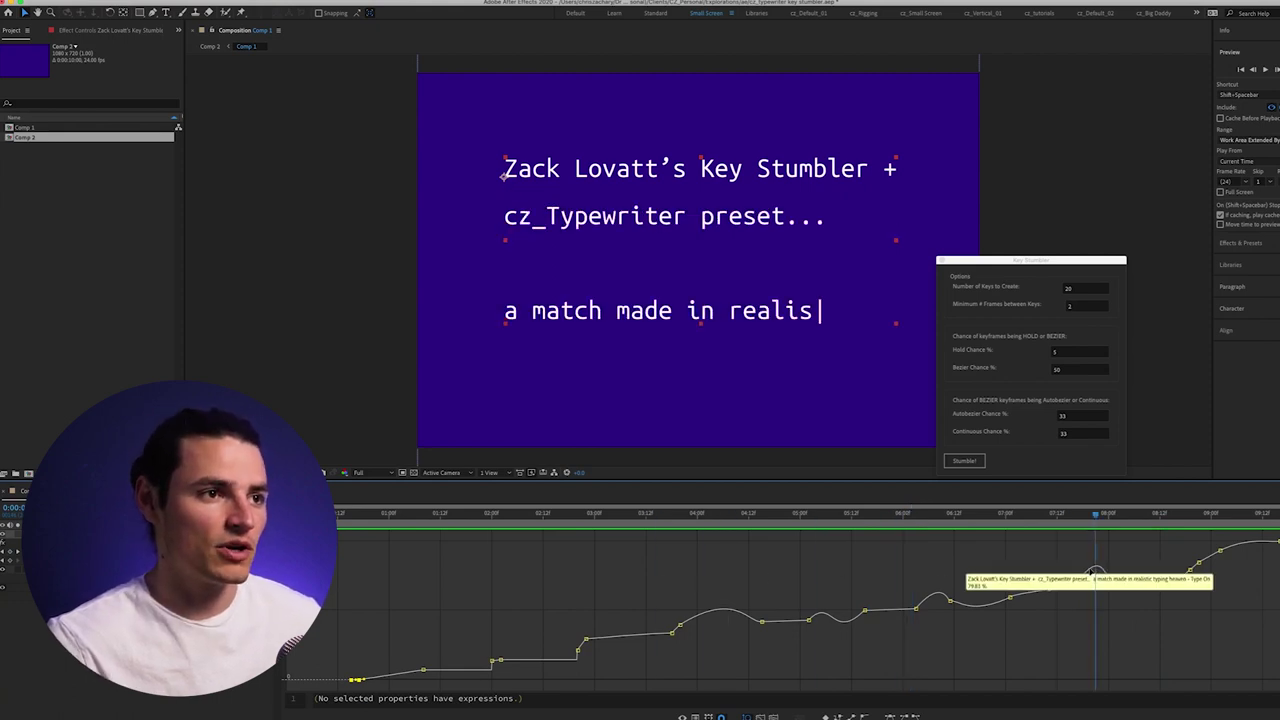
key("super+Tab")
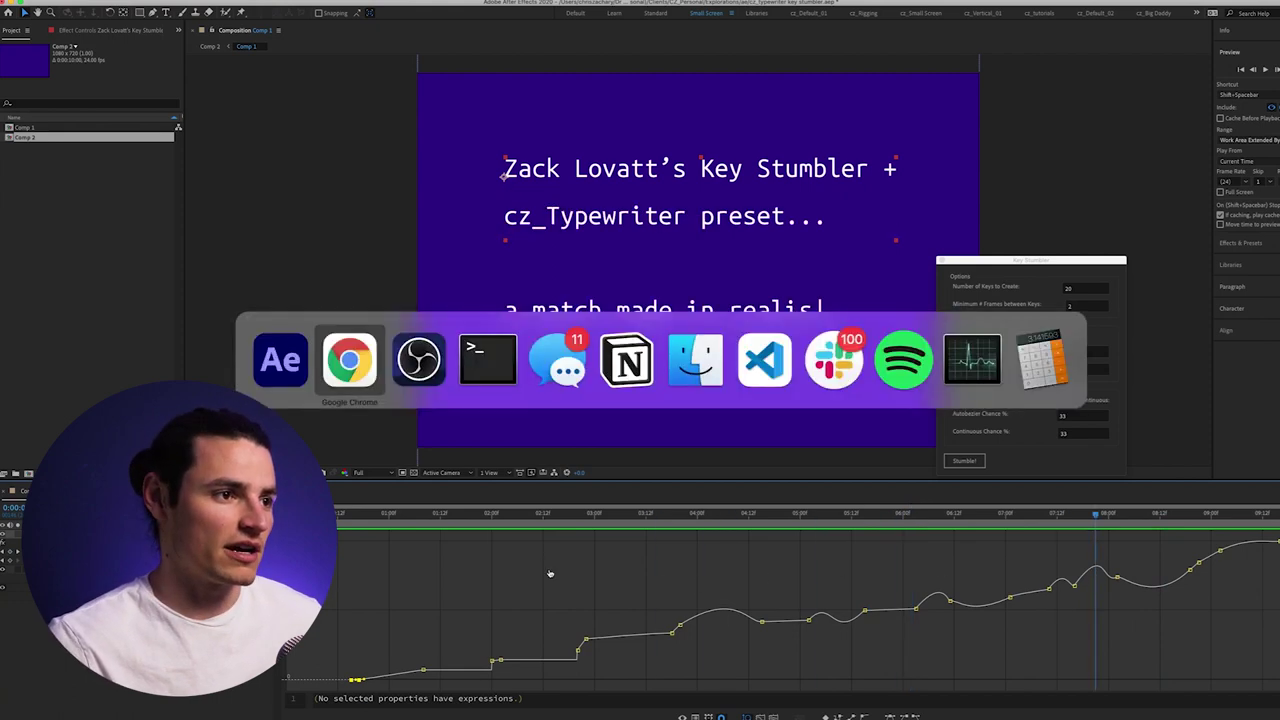
left_click(375, 30)
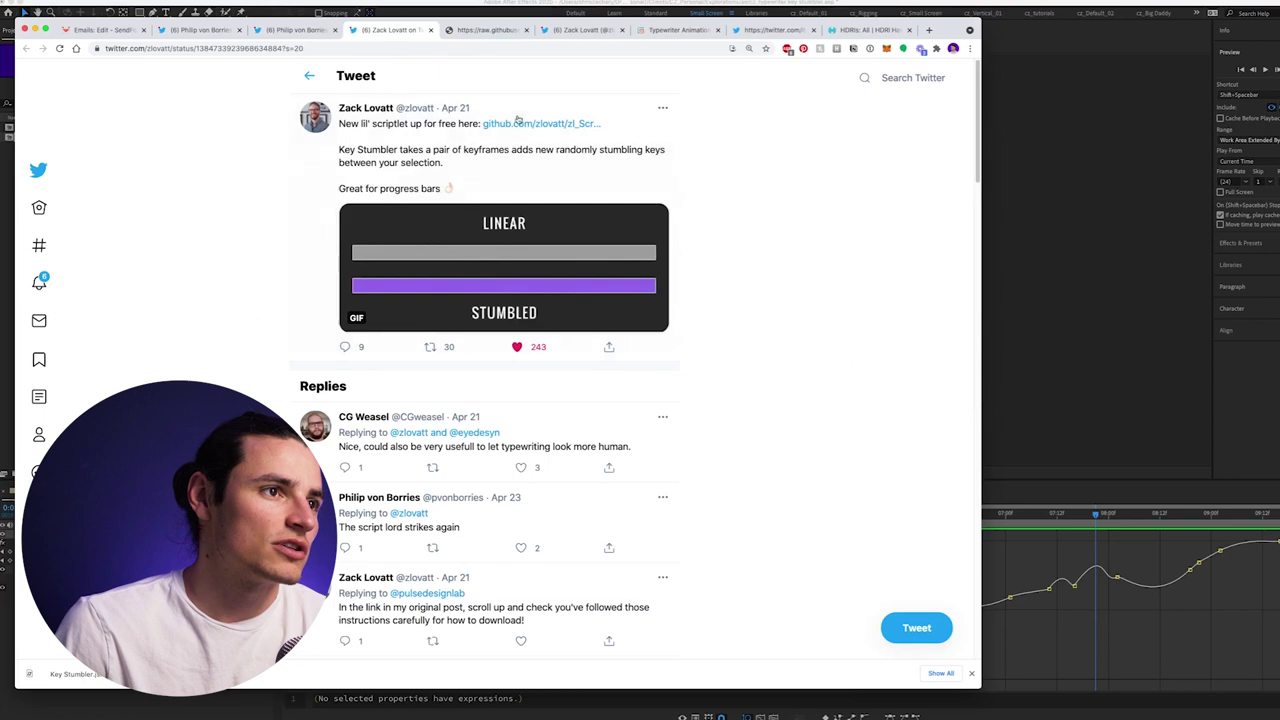
Step: Open the tweet's GitHub link and scroll through the zl_Scriptlets readme
left_click(532, 123)
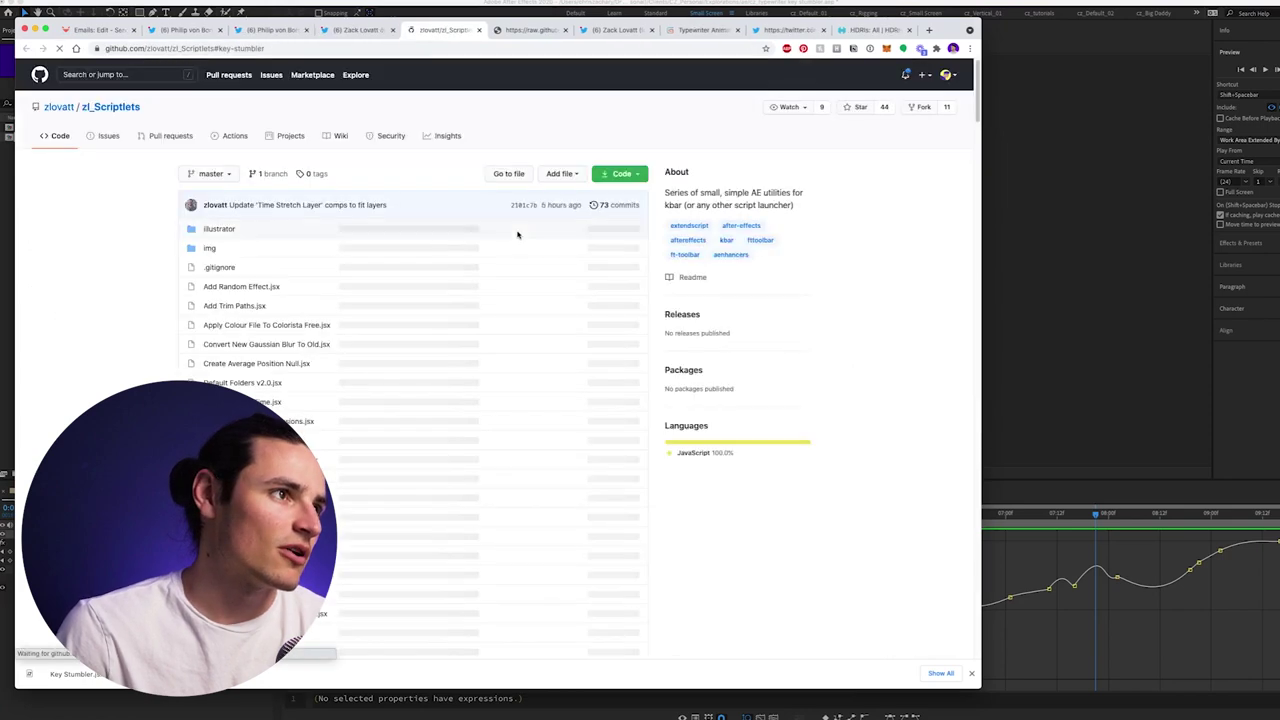
scroll(515, 232, "up", 10)
scroll(513, 231, "up", 15)
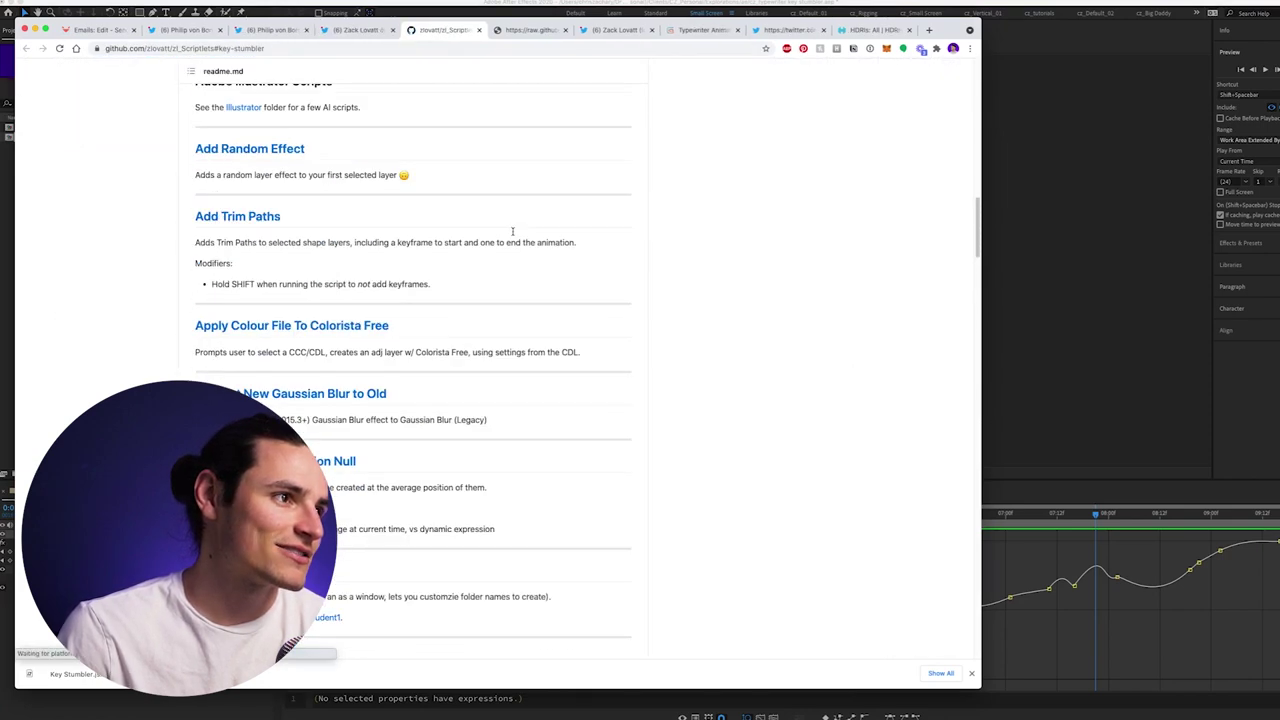
scroll(513, 233, "down", 10)
scroll(513, 233, "down", 15)
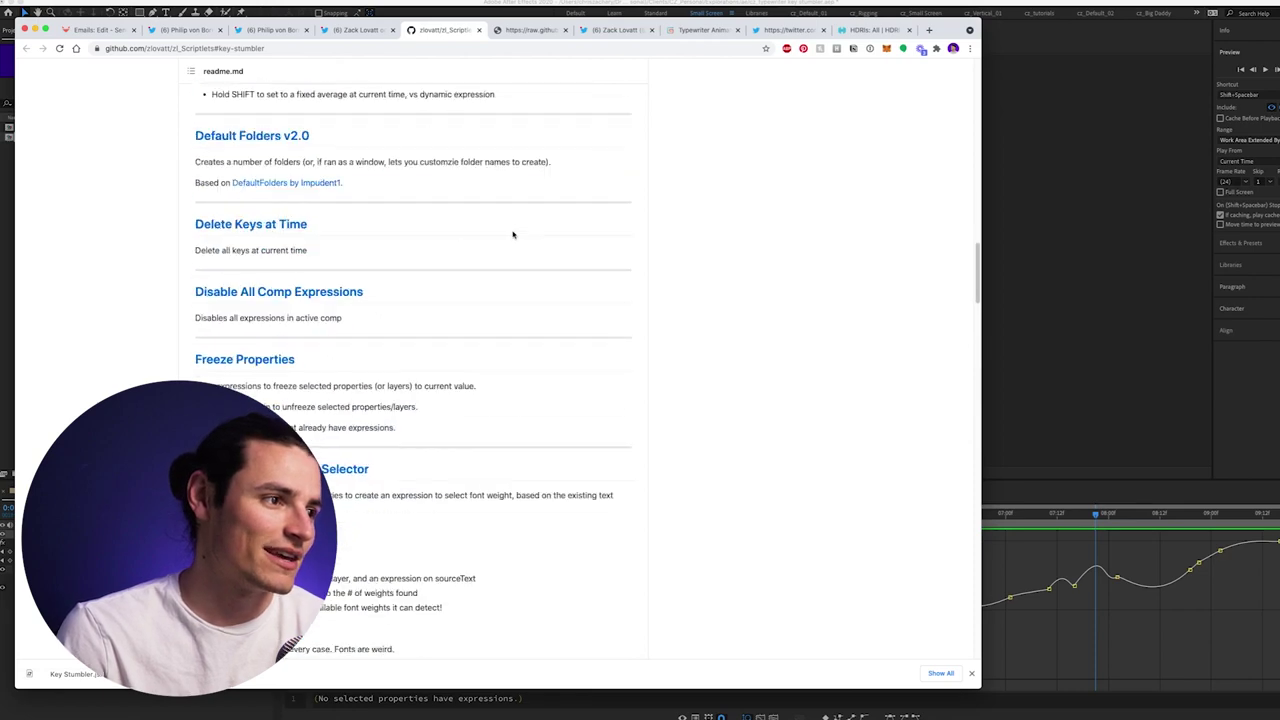
scroll(514, 236, "down", 20)
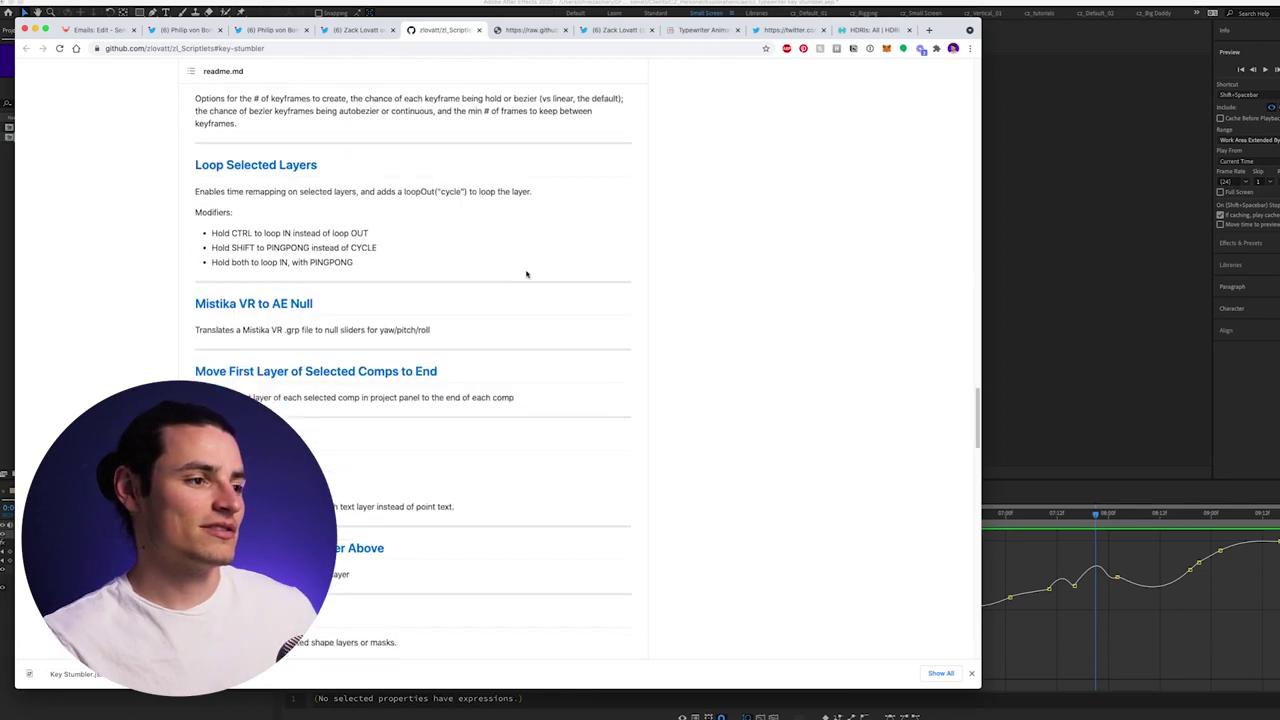
scroll(471, 311, "down", 4)
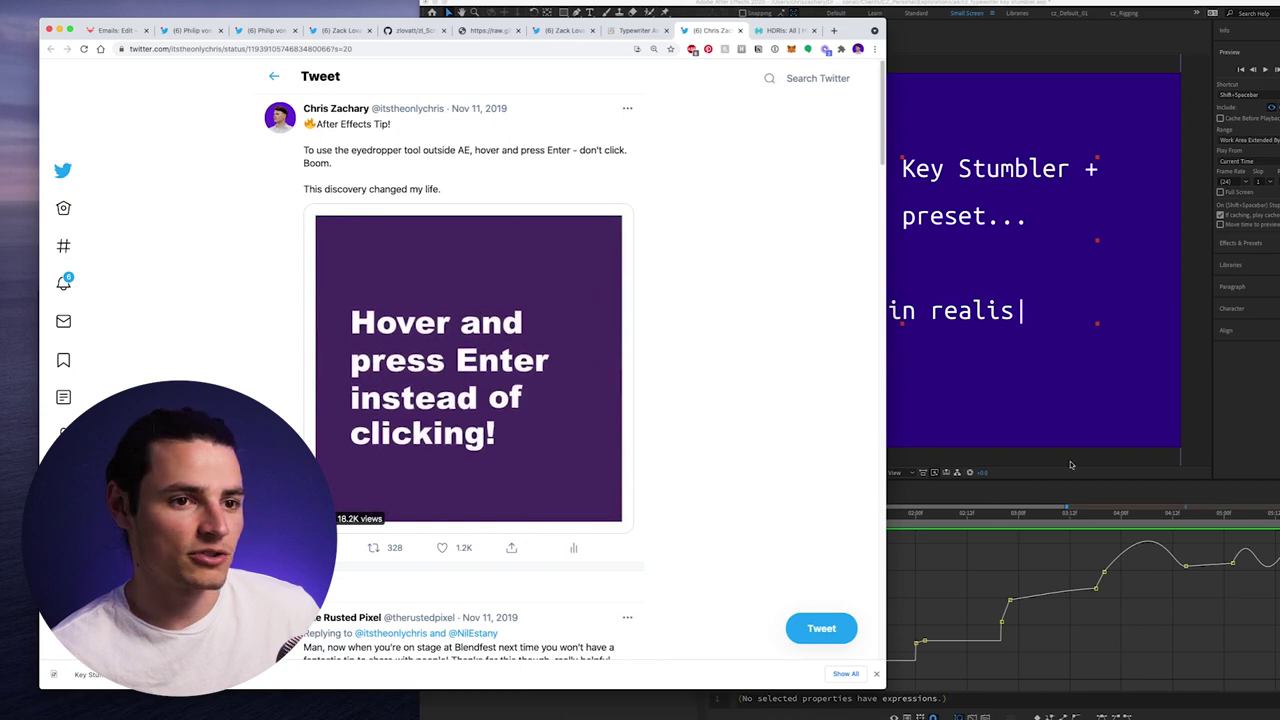
Step: Select Shape Layer 1, open its Fill colour picker, sample trial colours from the tweet image, and cancel
key("super+Tab")
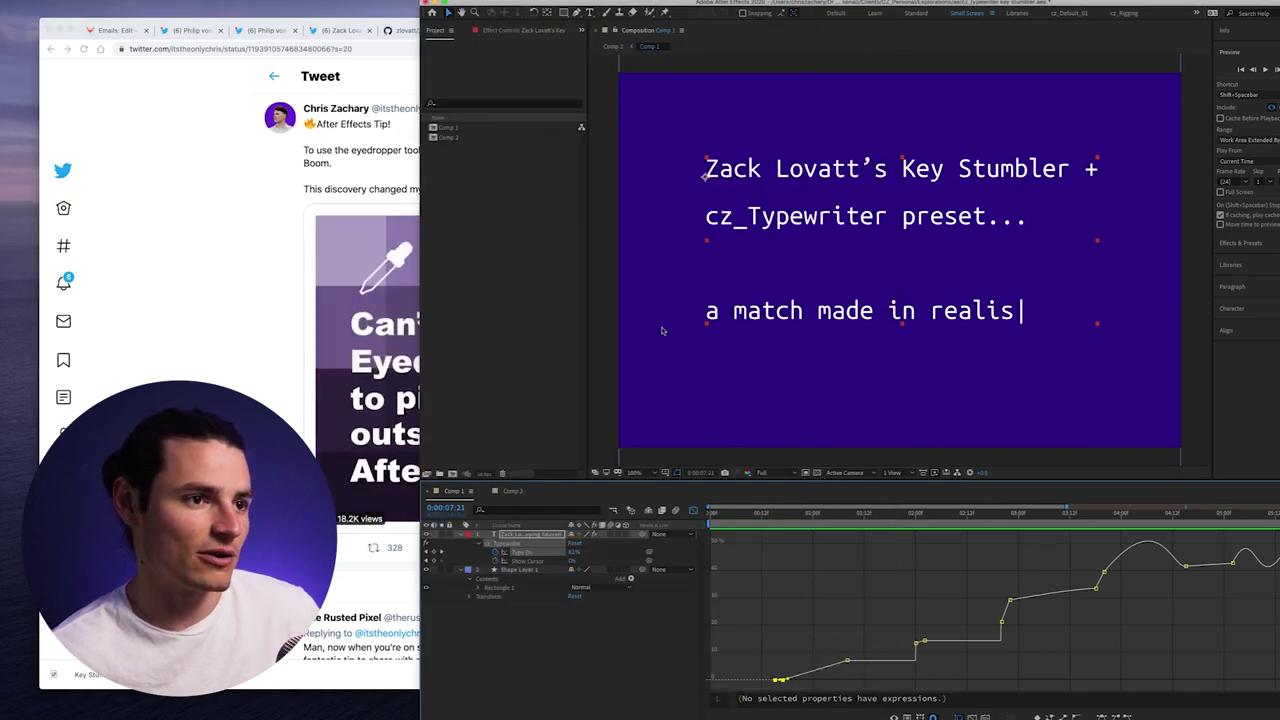
left_click(626, 190)
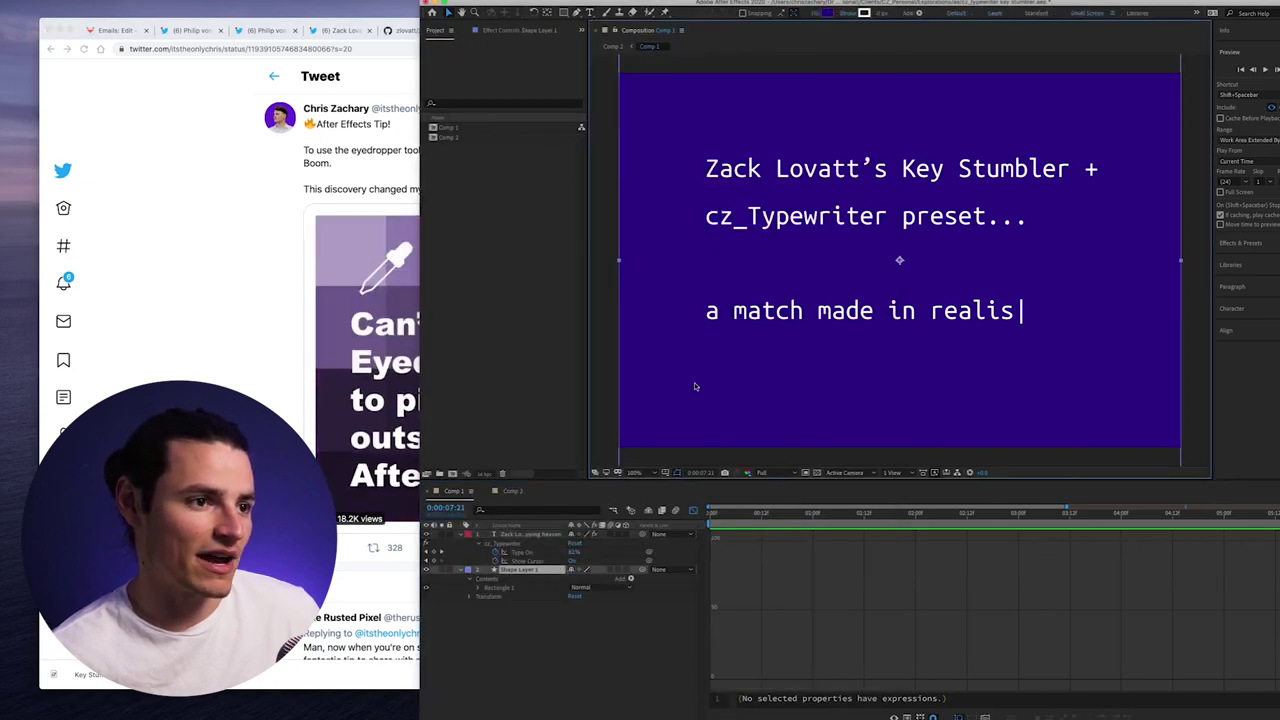
left_click(829, 14)
left_click_drag(734, 226, 708, 268)
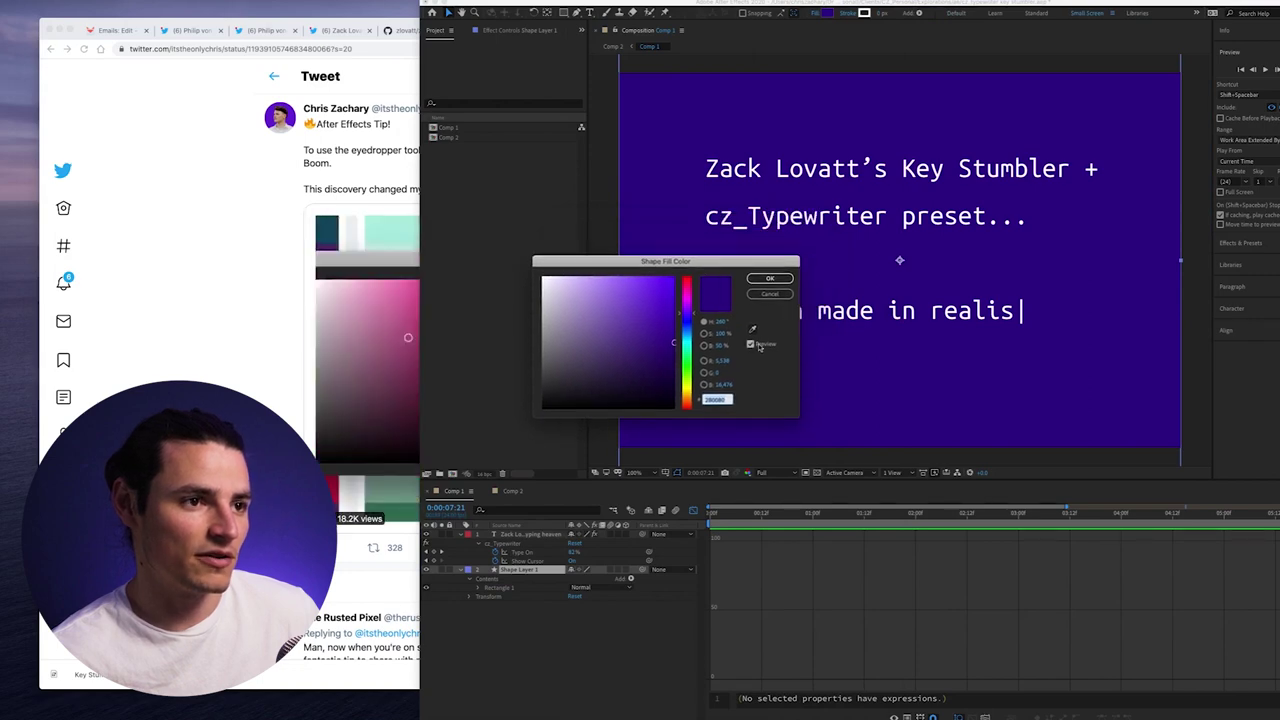
left_click(753, 332)
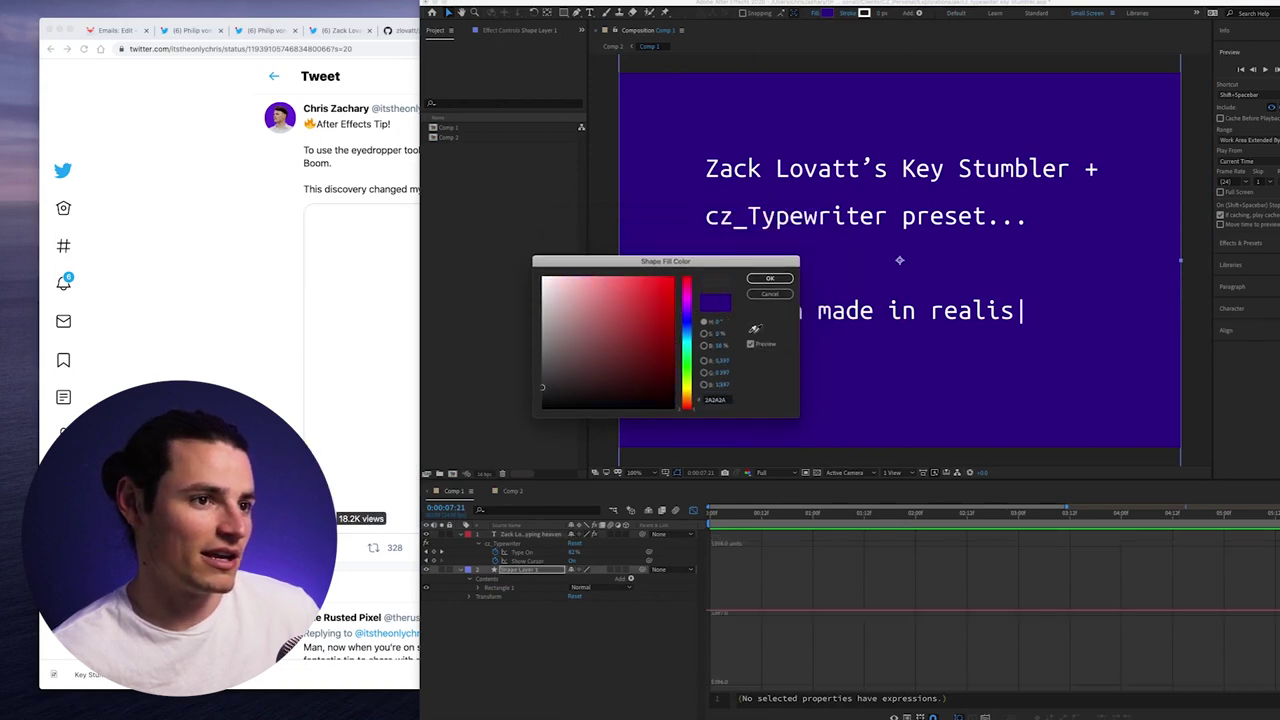
left_click(376, 260)
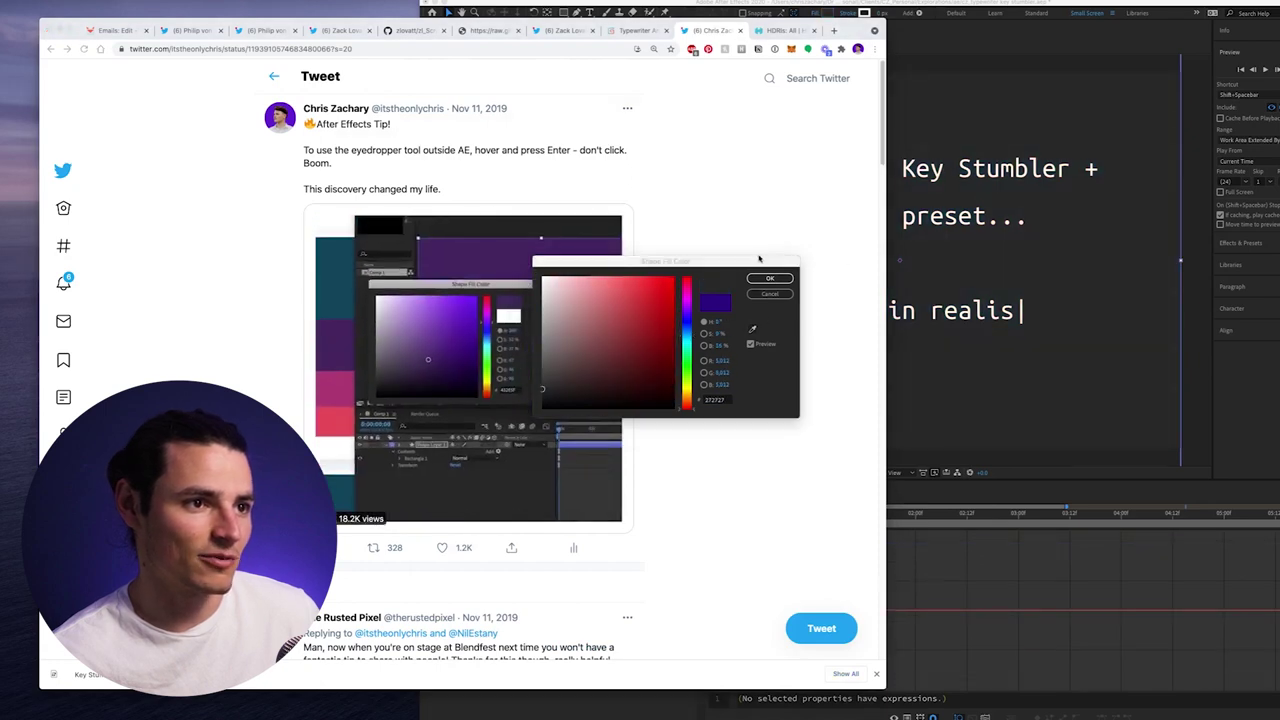
key("Return")
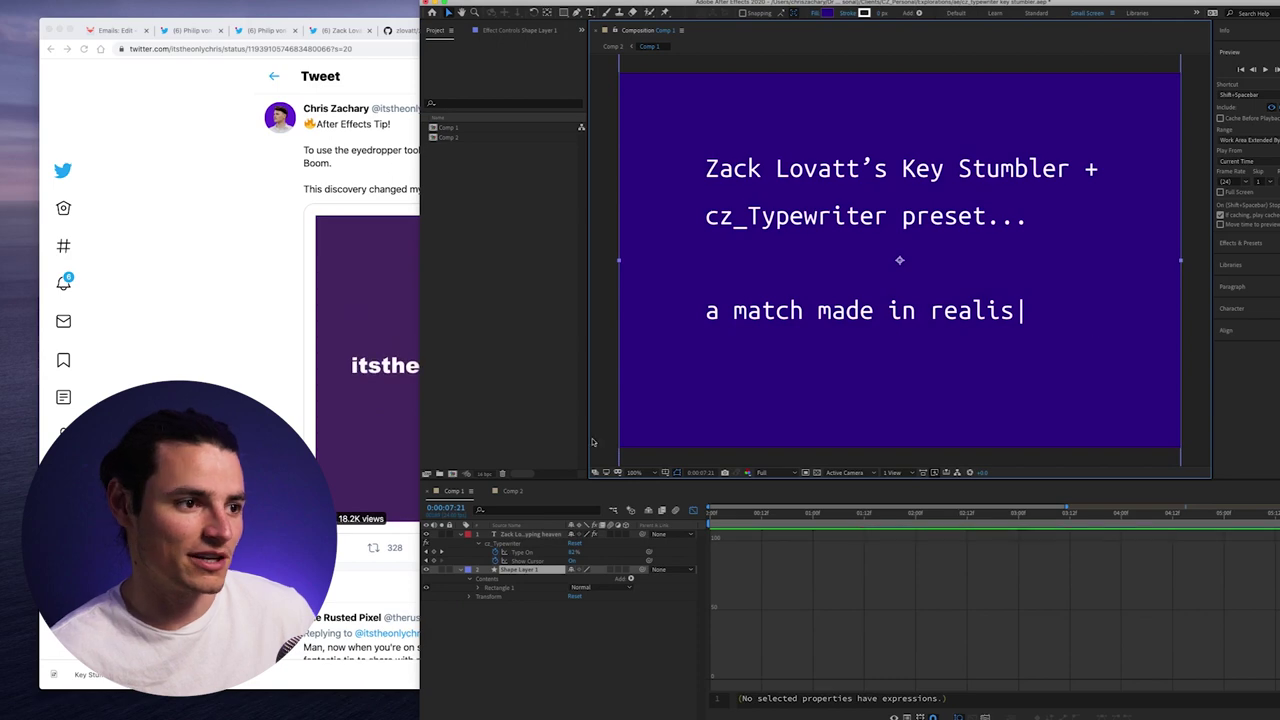
Step: Reopen the Fill picker, eyedropper a cyan from the tweet image, and confirm it
left_click(831, 13)
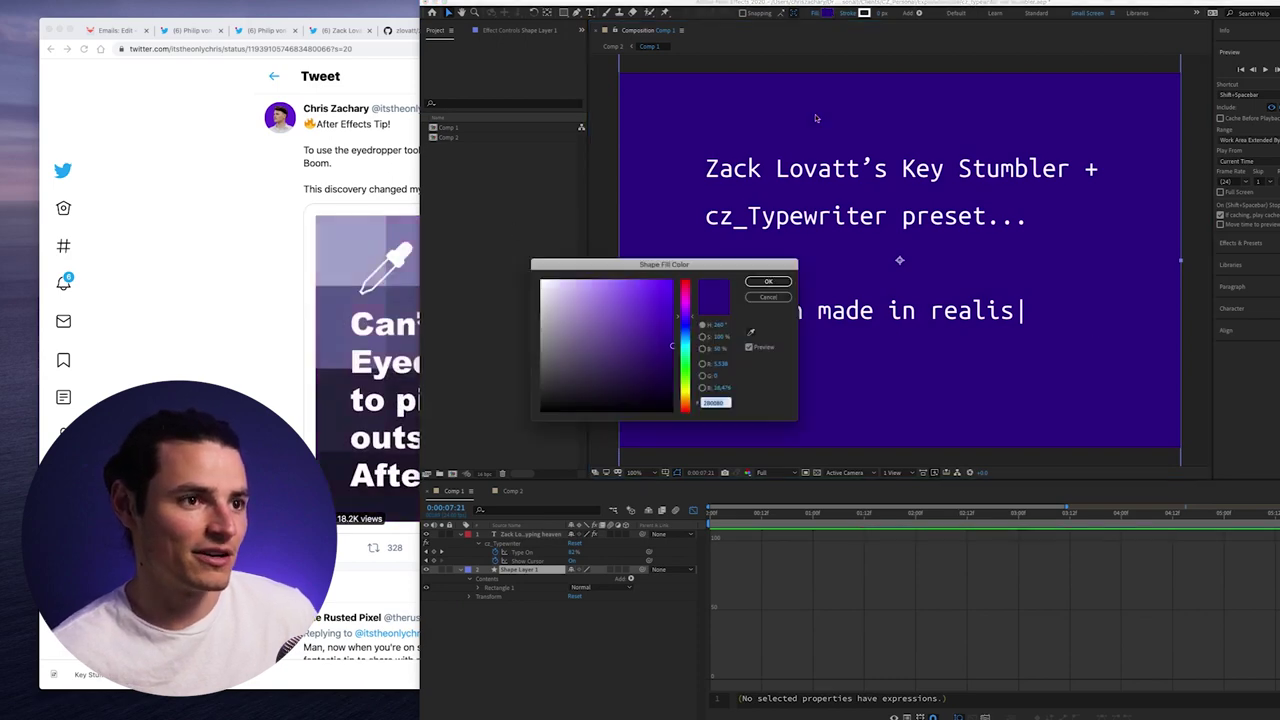
left_click(751, 332)
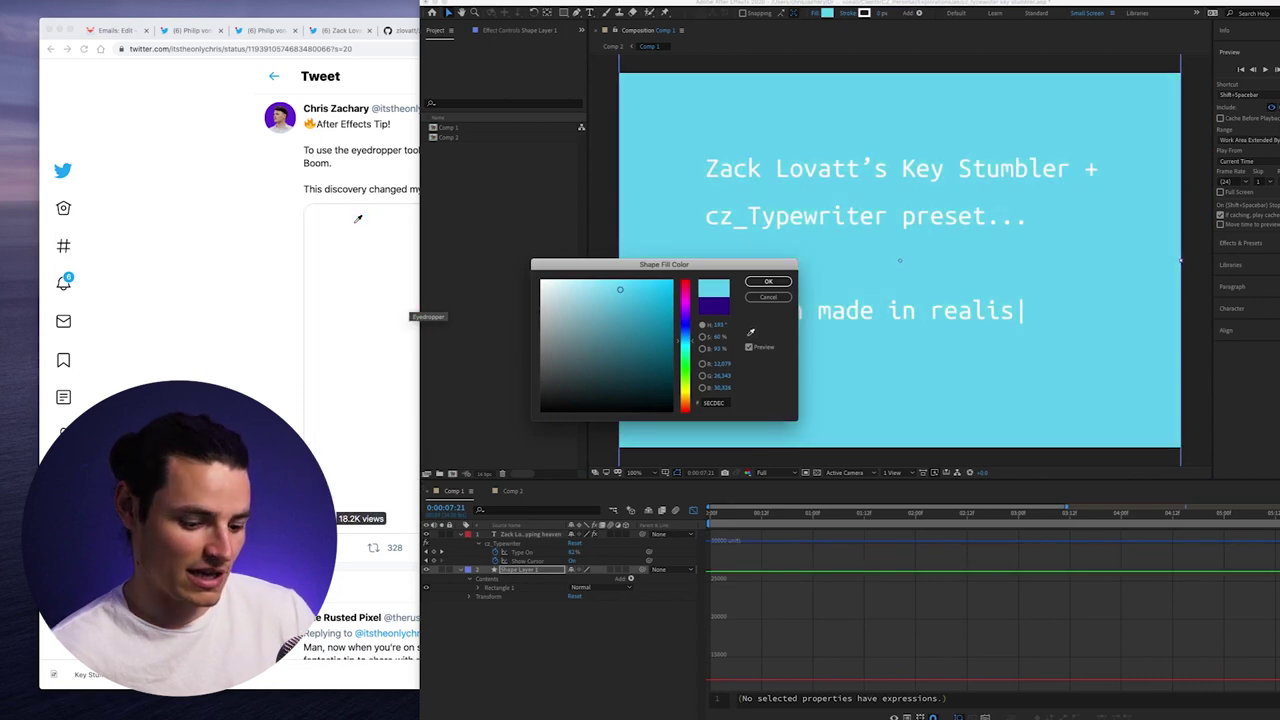
left_click(781, 282)
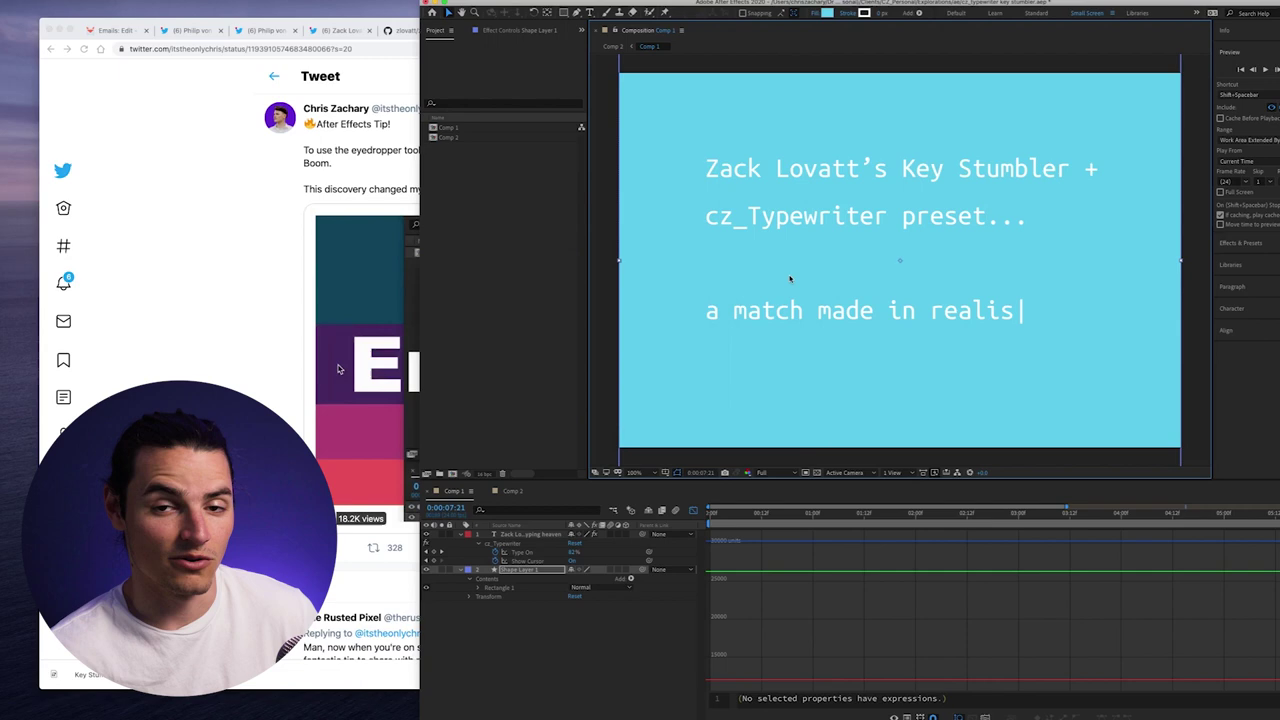